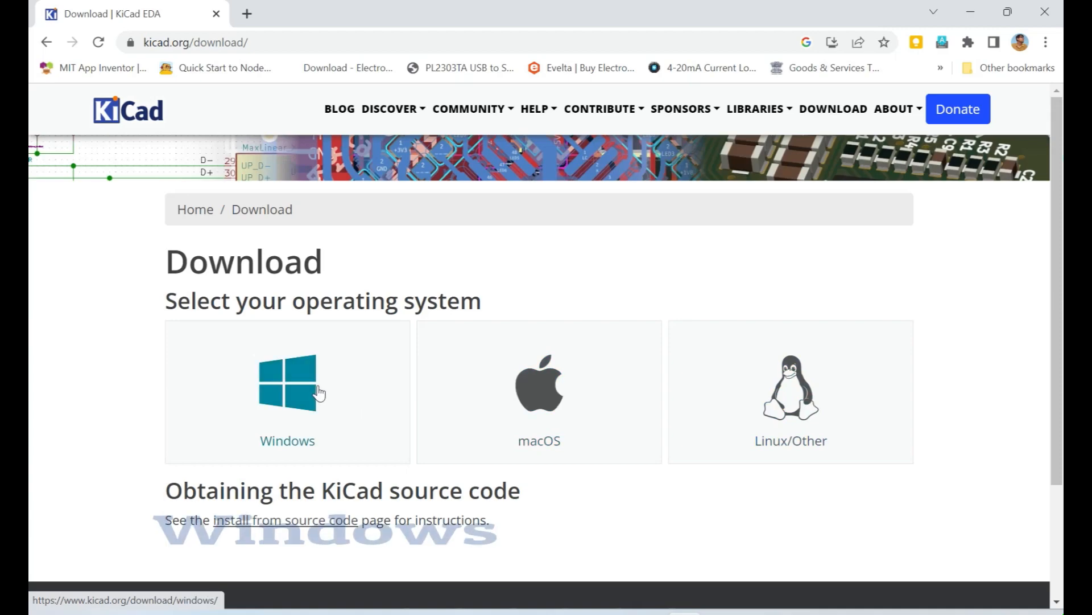
- Open the KiCad downloads for Windows and choose the CERN - Switzerland mirror for the 64-bit x64 stable release
click(288, 392)
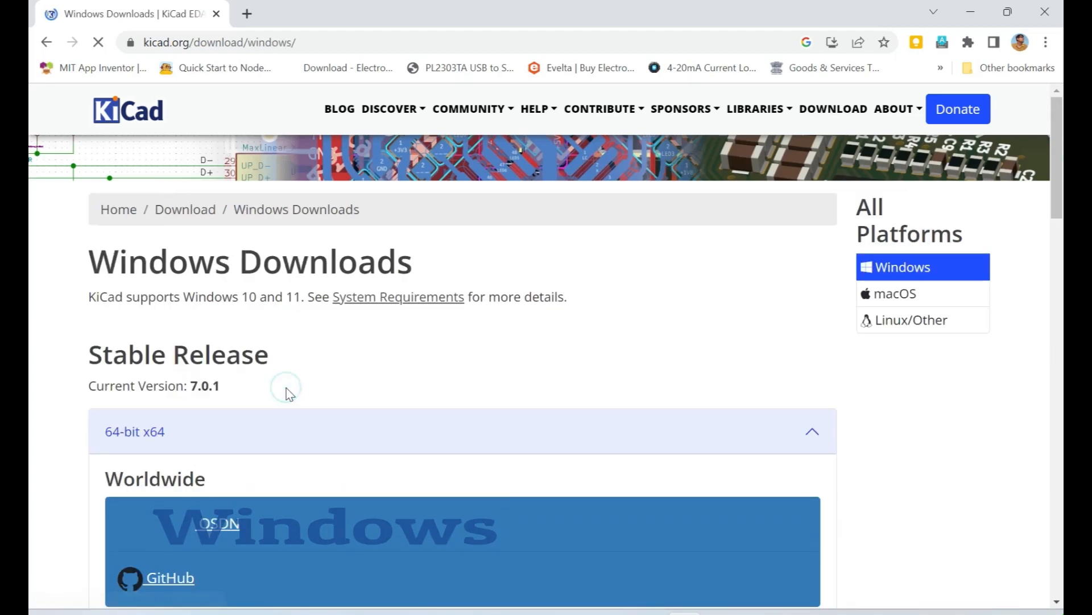
scroll(285, 355, down, 4)
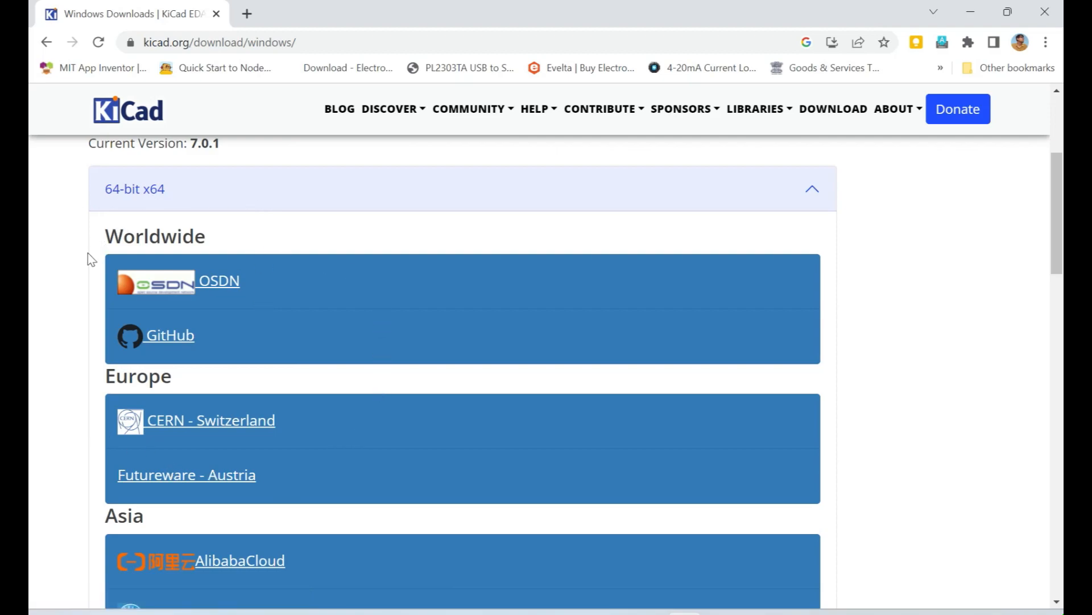
scroll(102, 291, up, 3)
drag(190, 305, 236, 310)
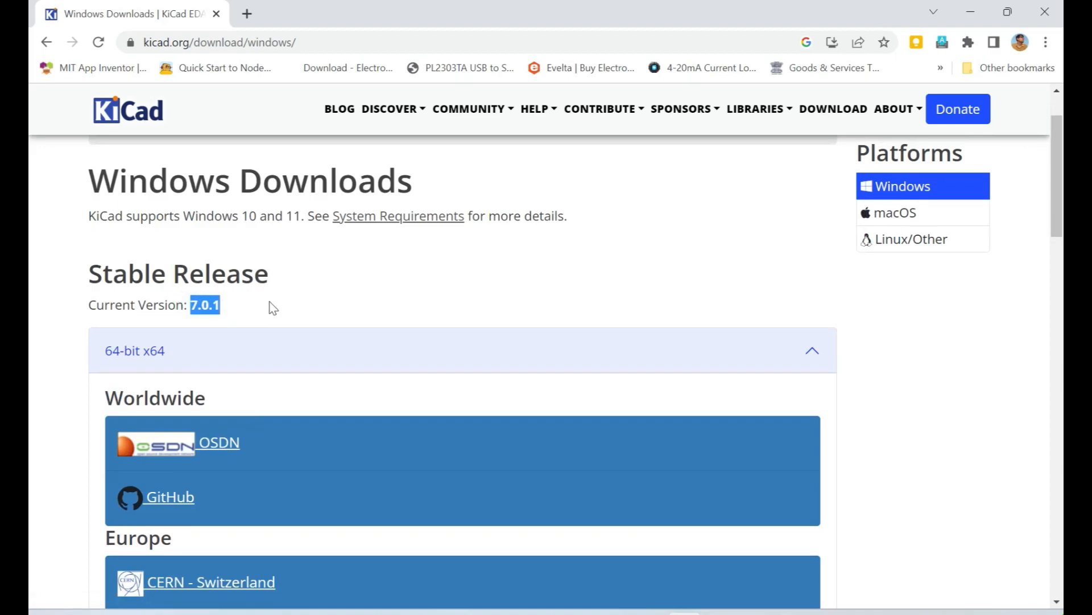
scroll(268, 307, down, 3)
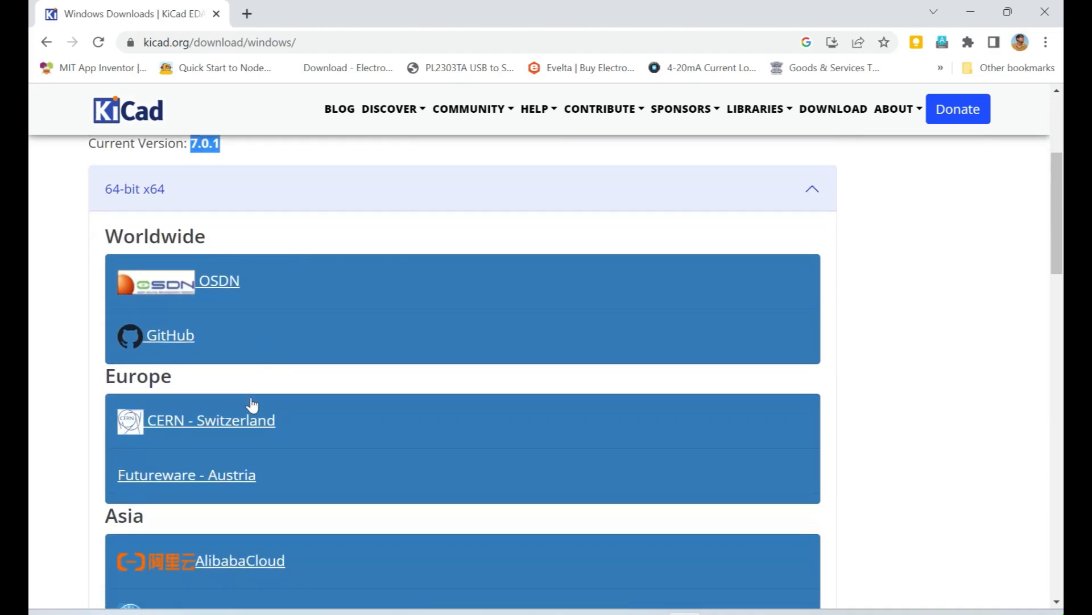
click(228, 420)
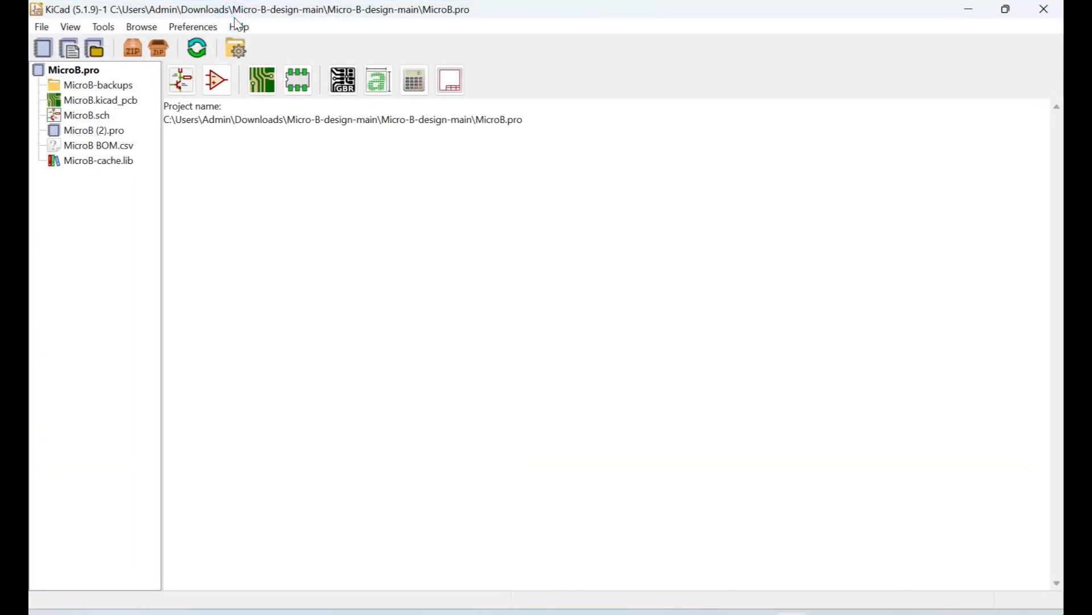
- Check the installed KiCad version in the program's About information, and close it
click(236, 26)
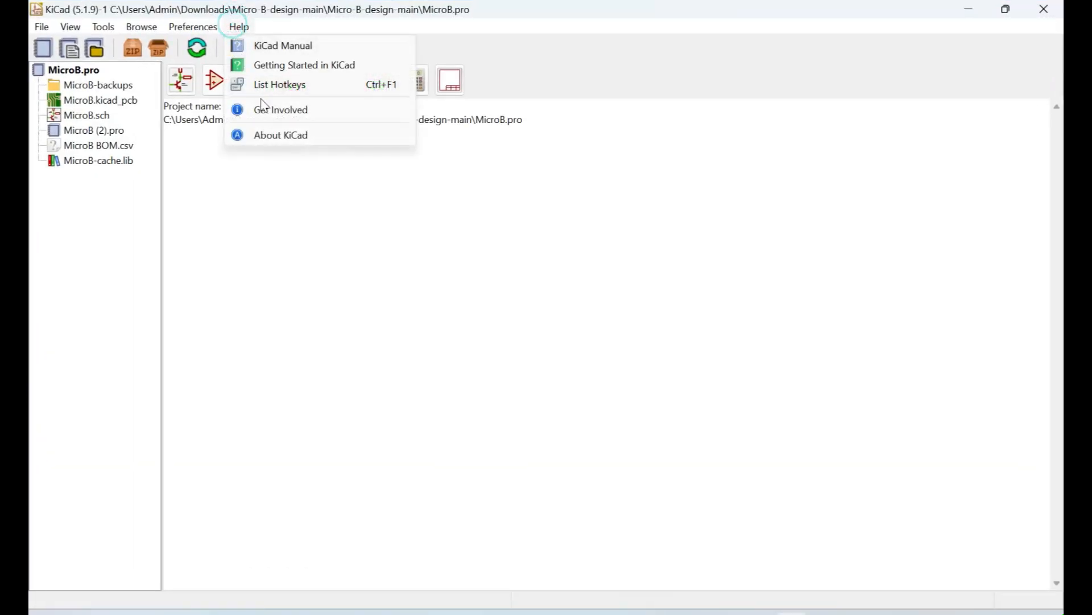
click(278, 133)
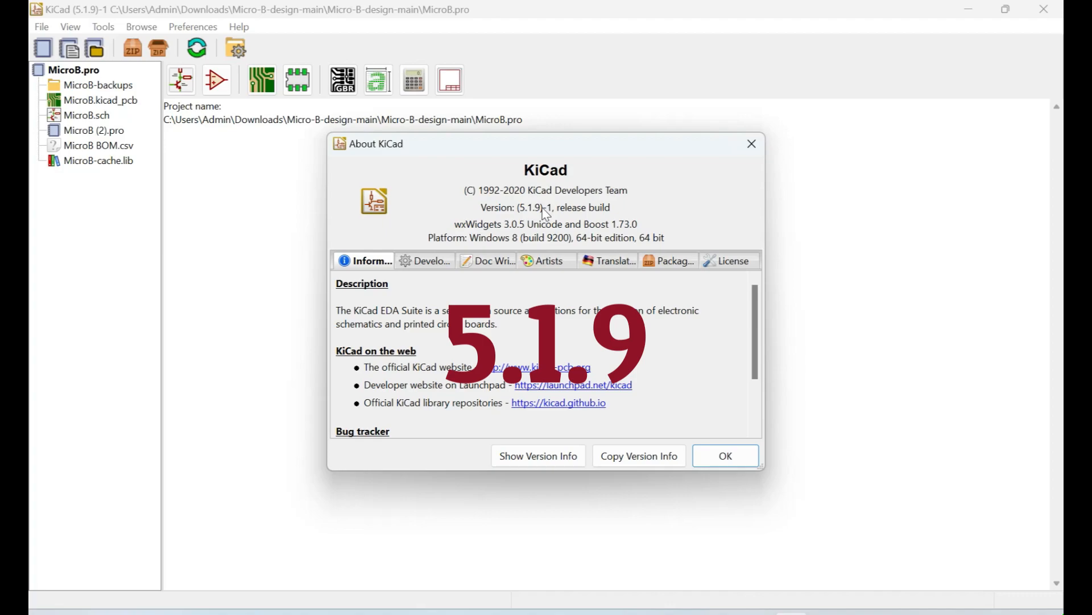
click(752, 143)
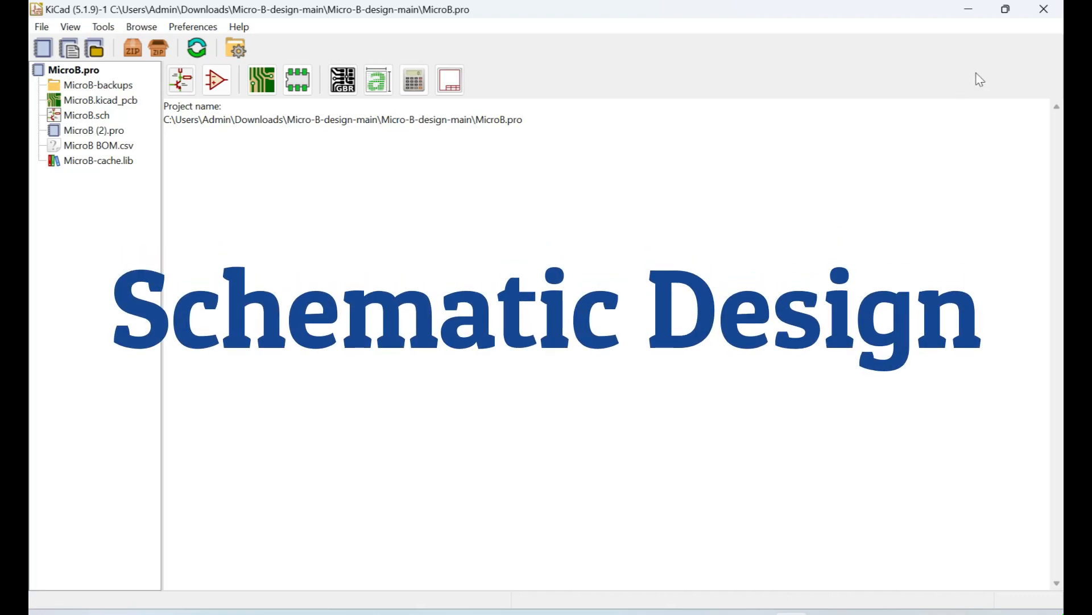
- Restart KiCad from the desktop and create a new project named 5VDCPowerSupply on the Desktop
click(1044, 9)
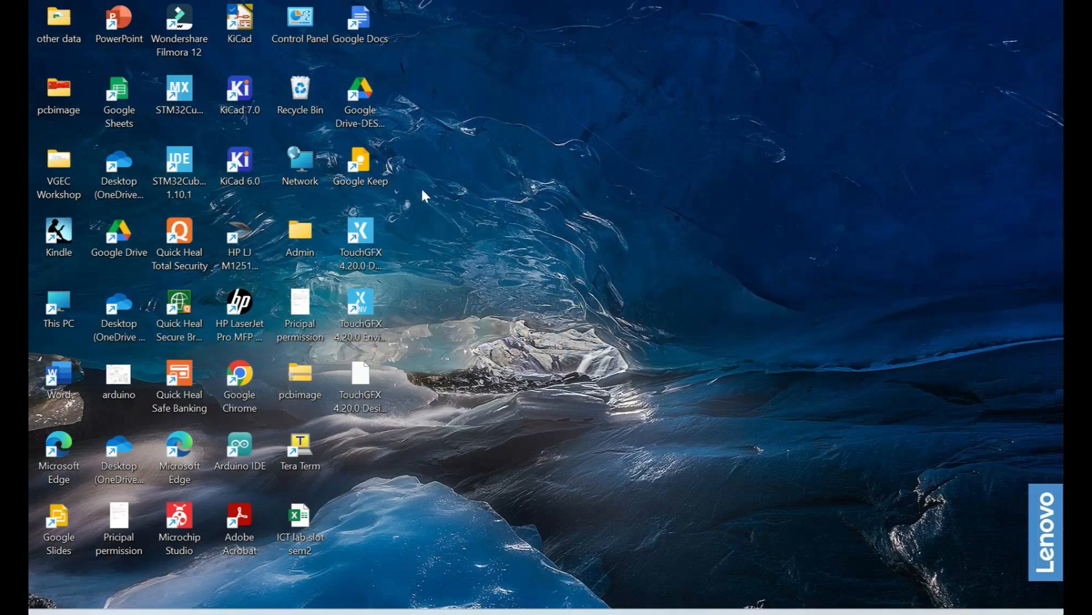
double_click(242, 25)
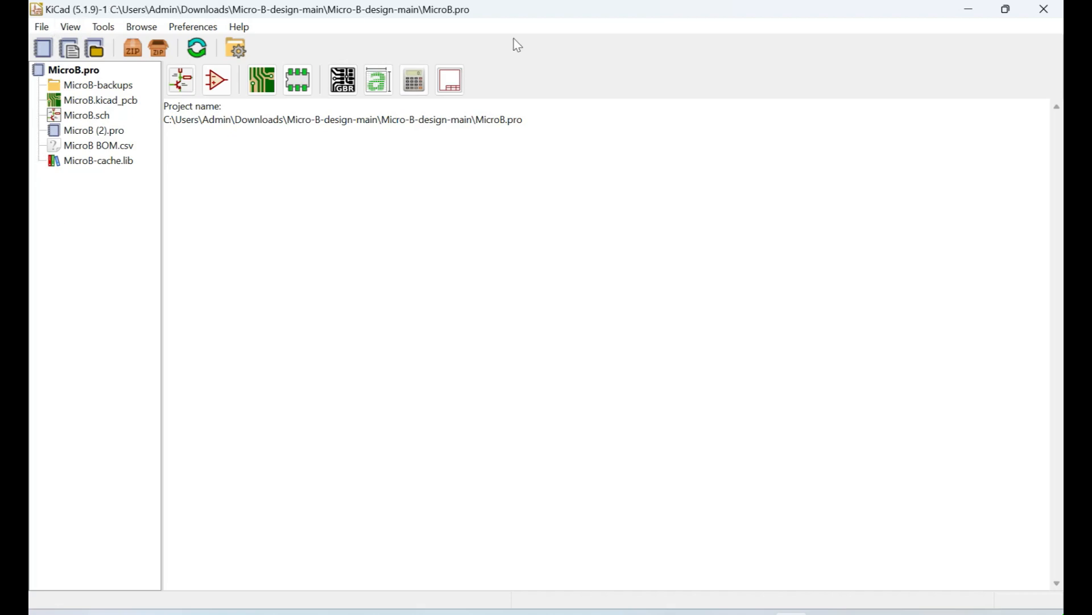
click(42, 28)
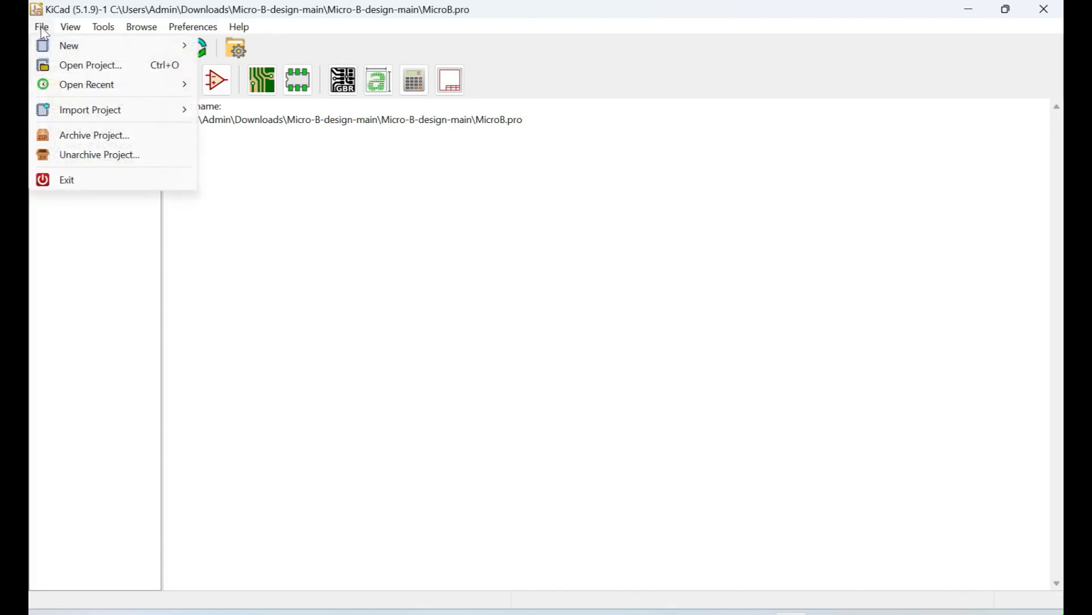
click(73, 47)
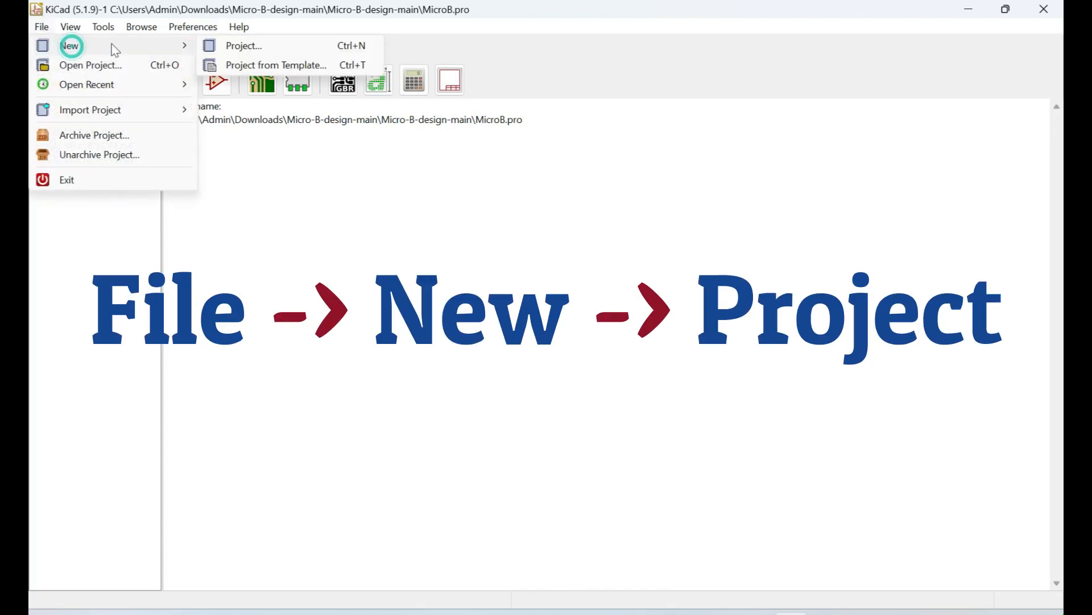
click(243, 50)
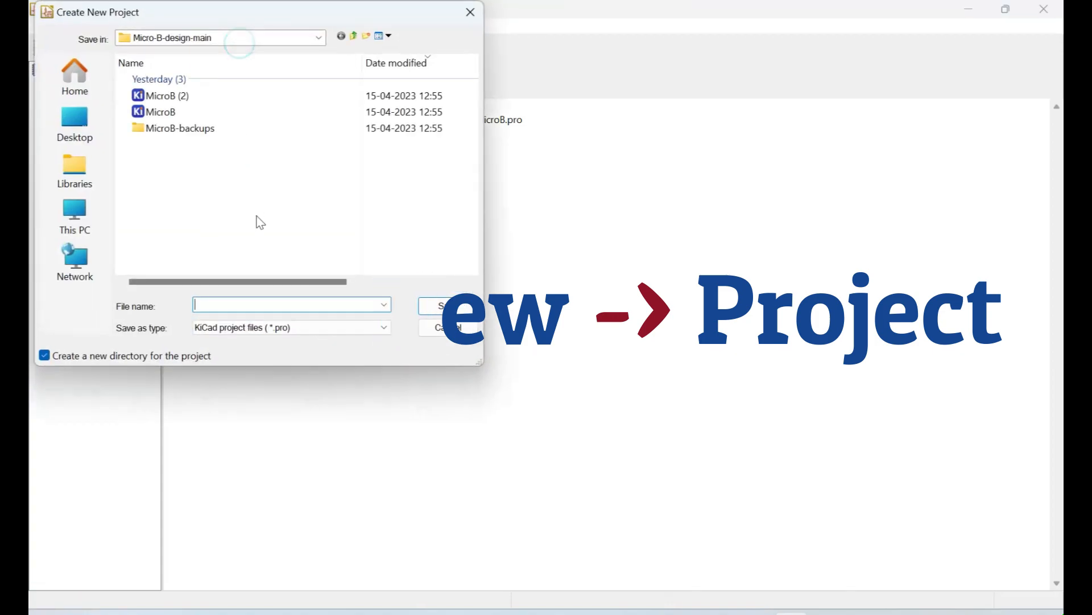
click(75, 123)
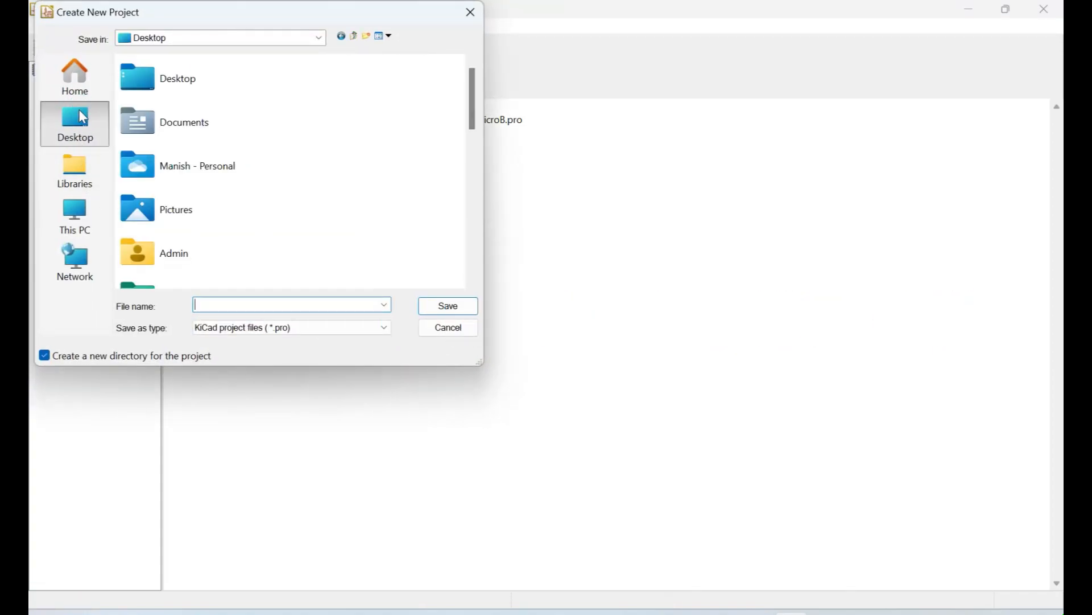
click(246, 301)
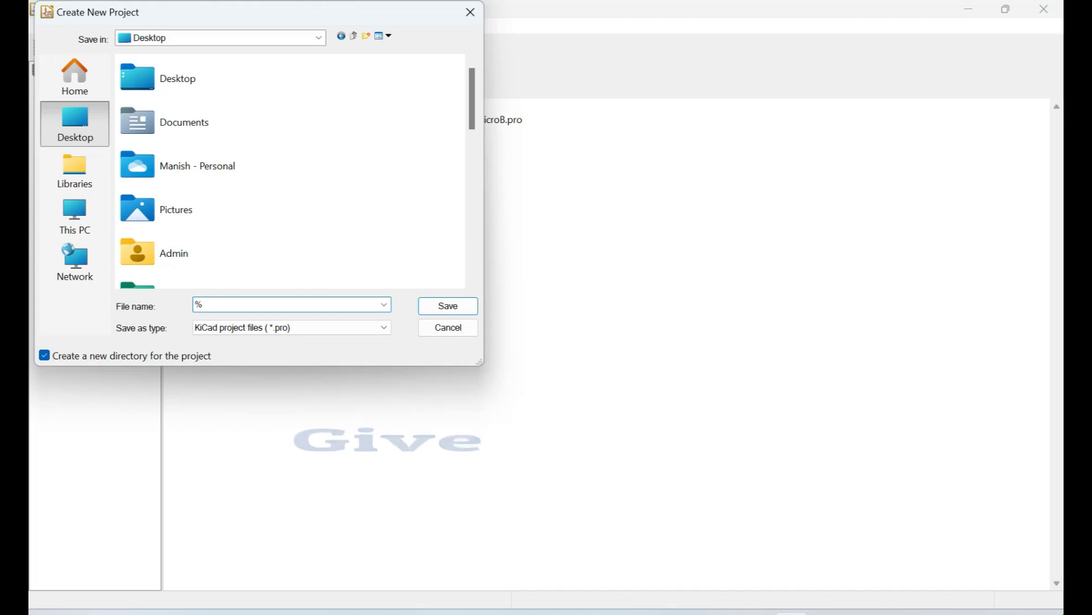
key(BackSpace)
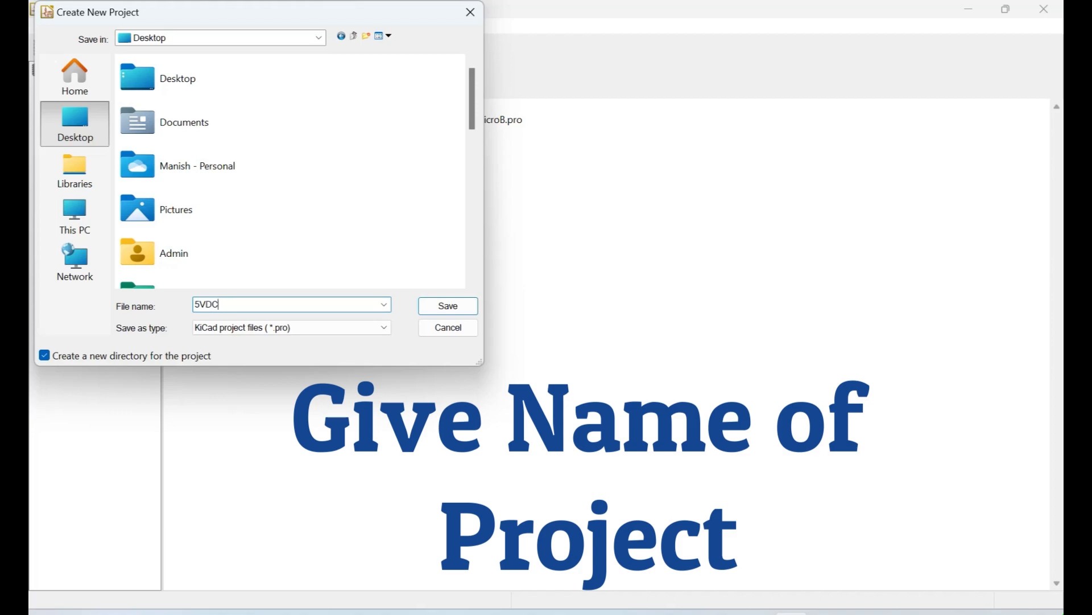
text(5VDCPower)
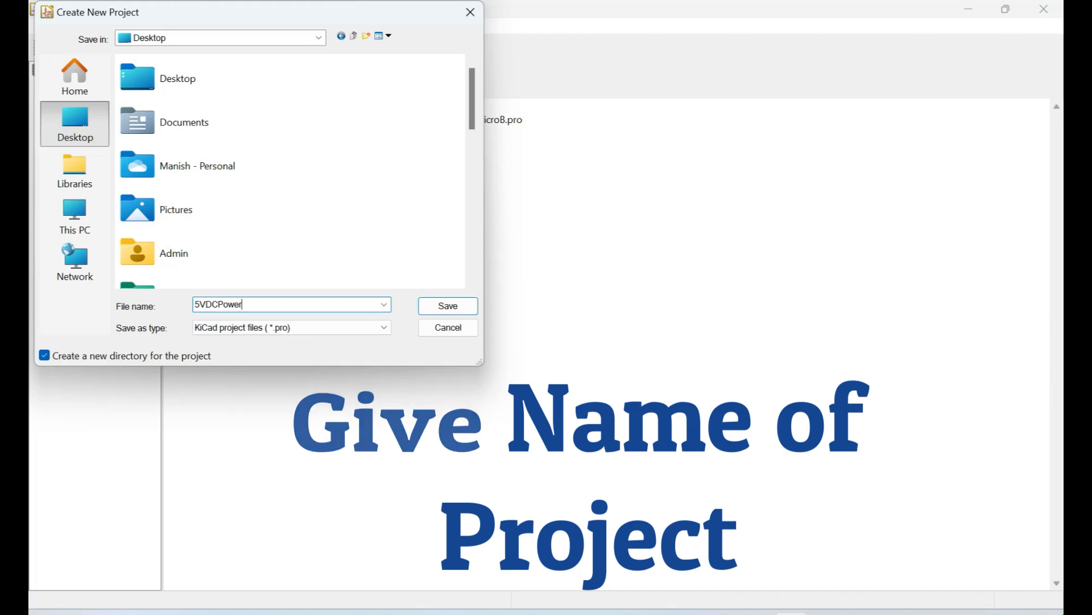
text(Supply)
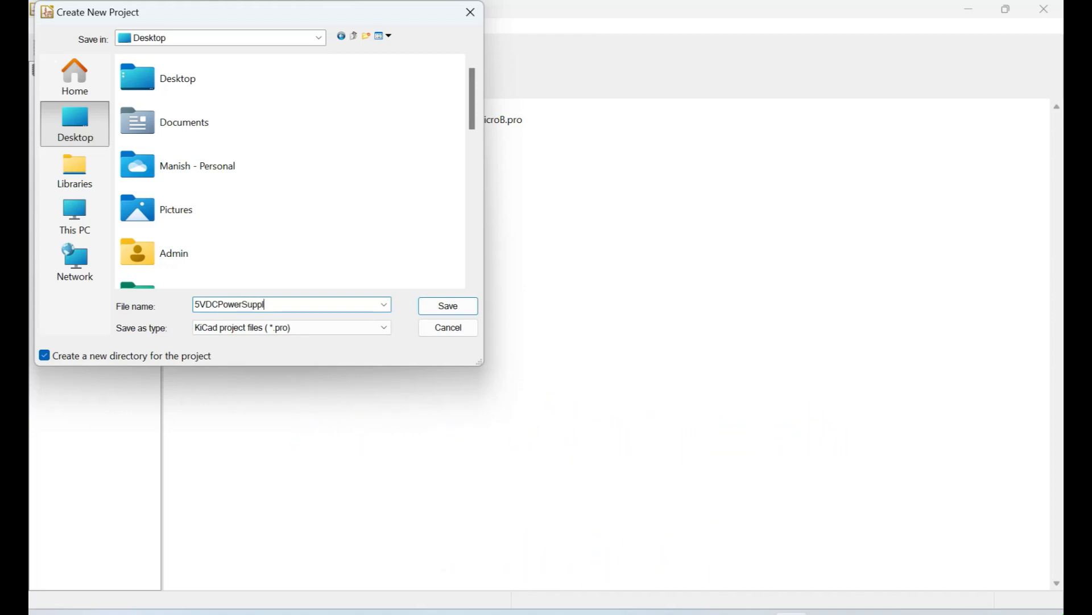
click(457, 309)
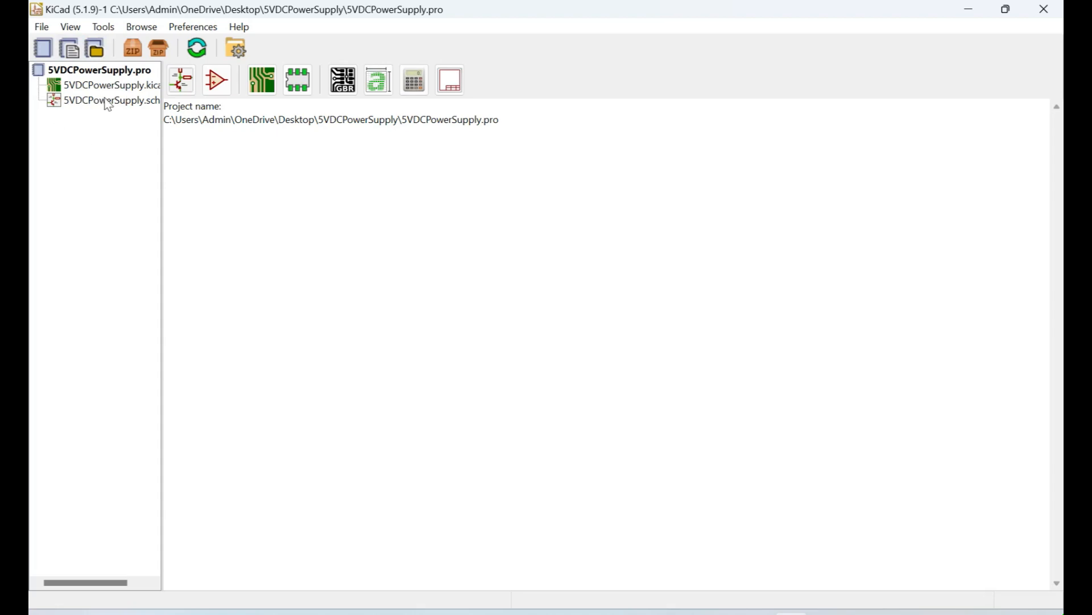
- Widen the project file tree to show the full file names and open the schematic file 5VDCPowerSupply.sch
drag(161, 63, 203, 64)
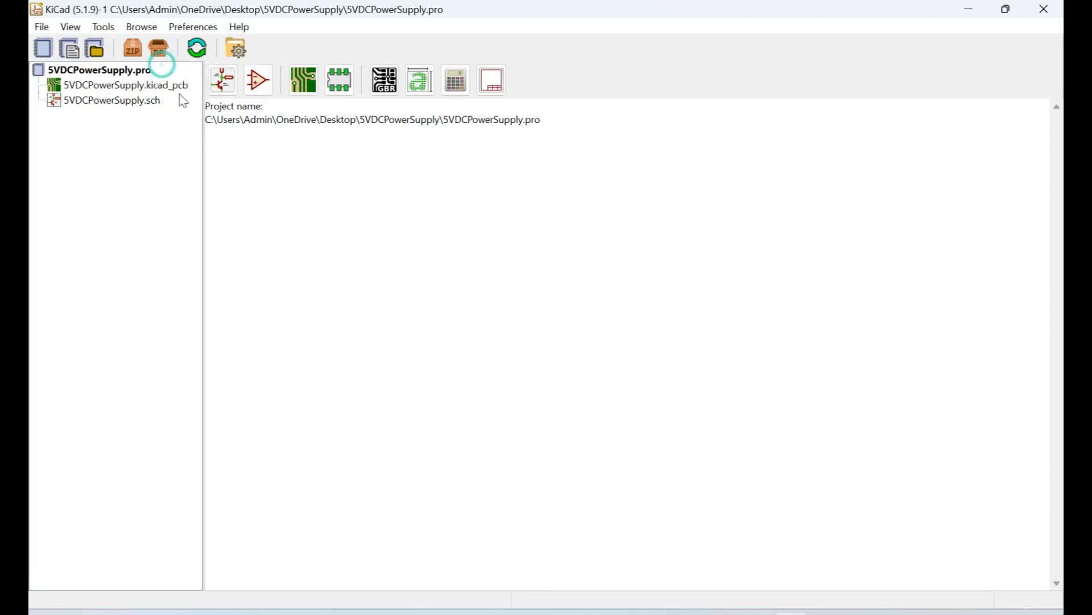
click(161, 108)
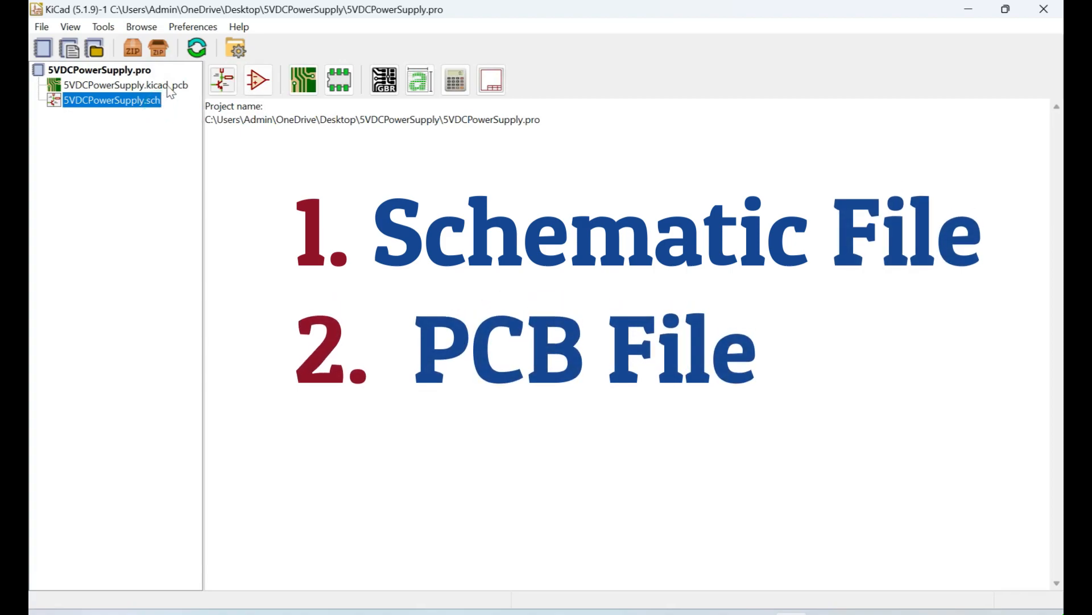
click(170, 86)
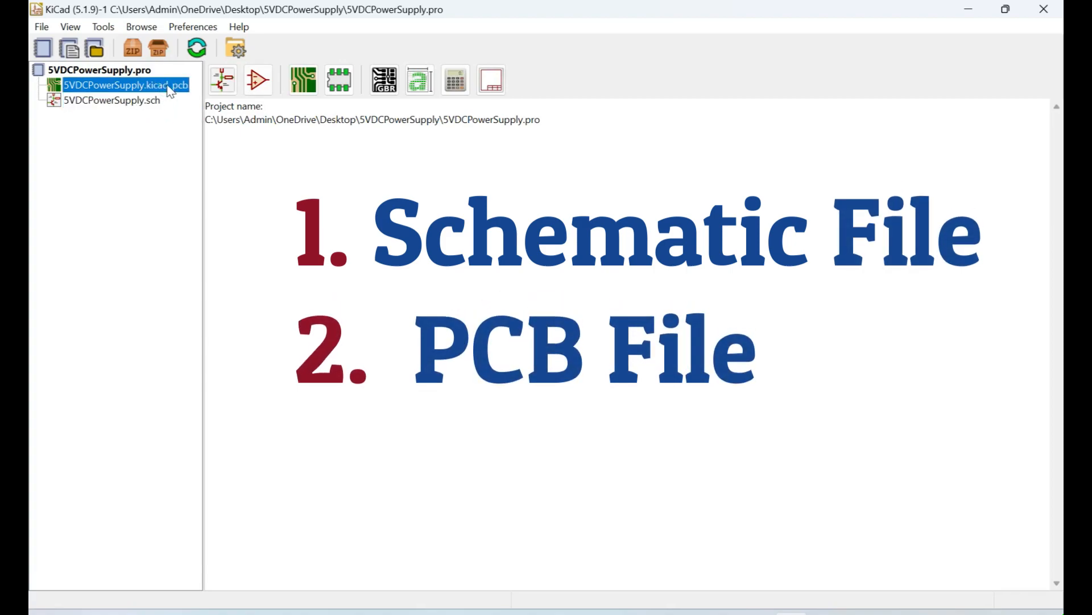
click(128, 101)
click(134, 88)
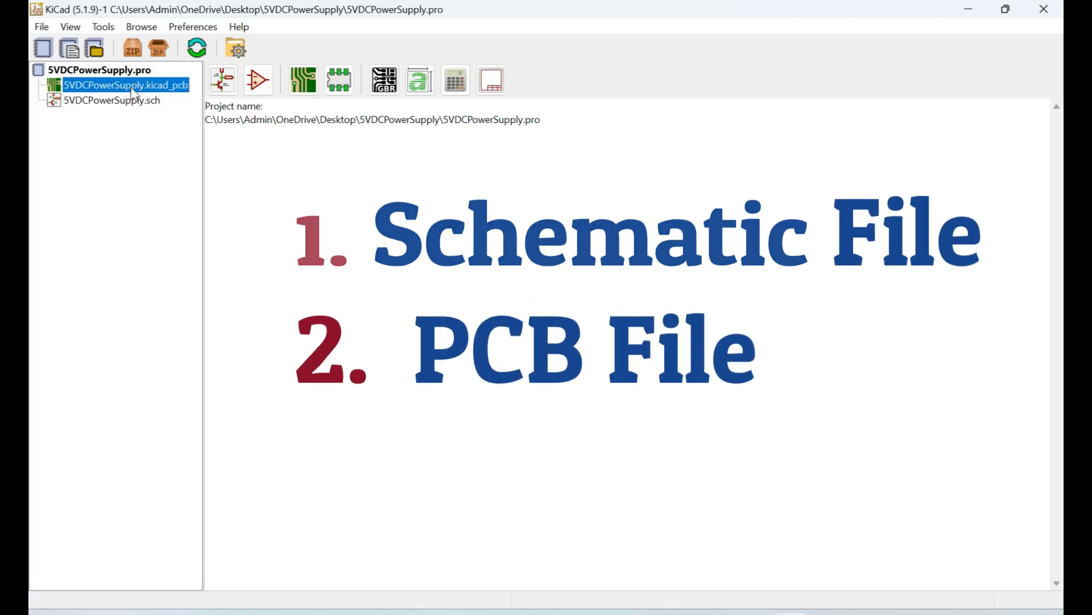
click(128, 105)
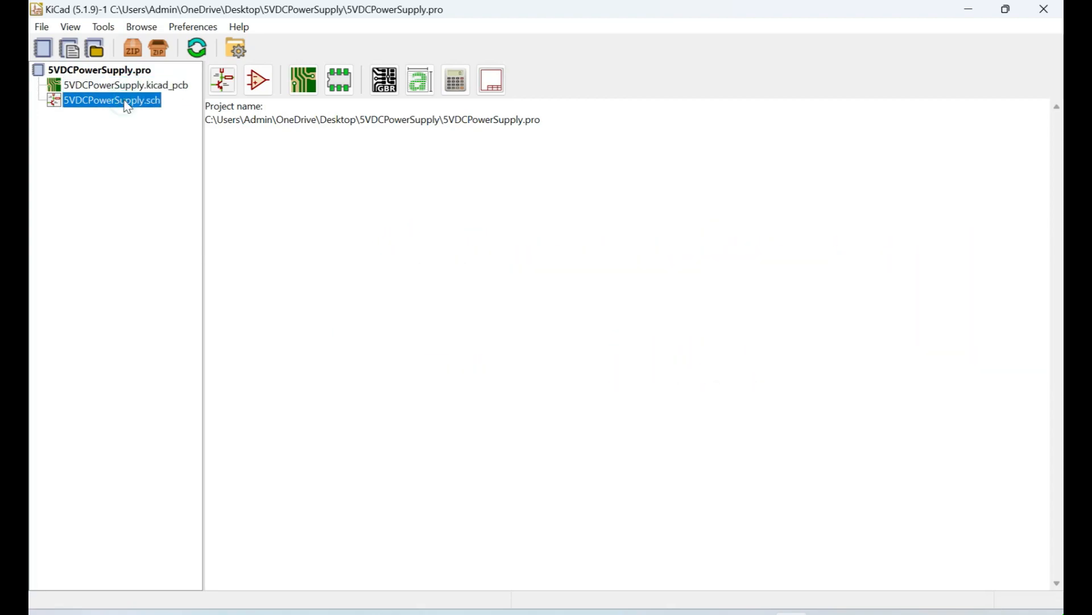
click(130, 88)
click(122, 105)
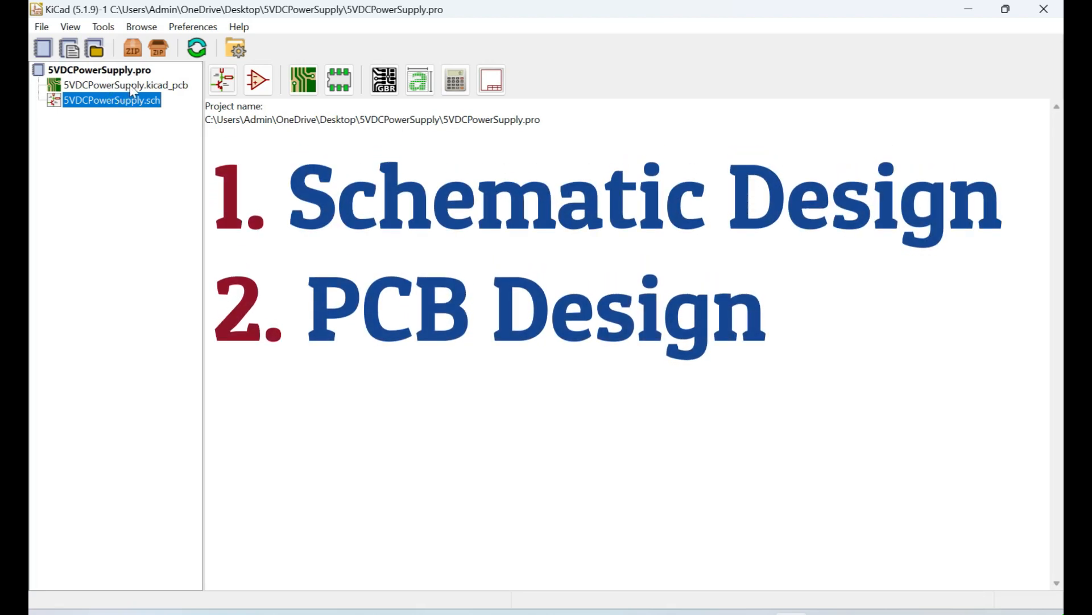
click(133, 86)
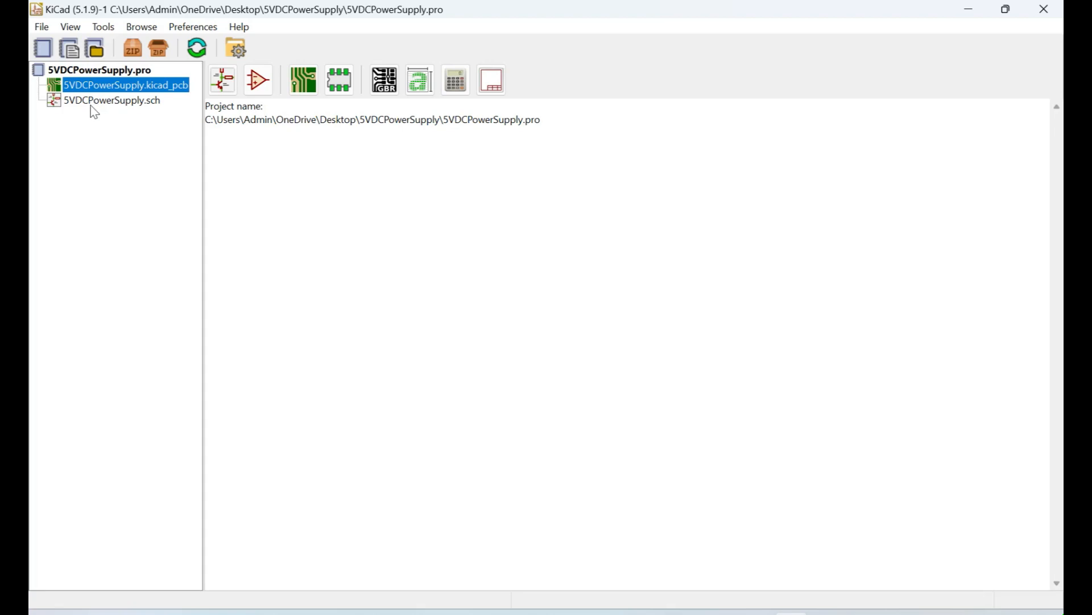
double_click(92, 104)
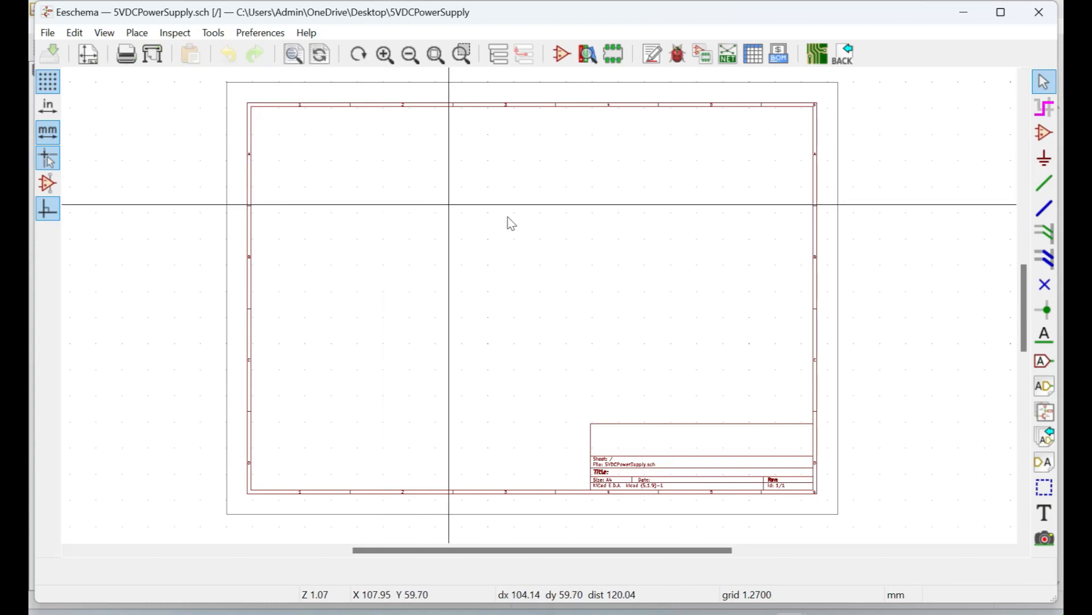
- Find the Screw_Terminal_01x02 symbol by searching for "terminal" and place it near the sheet's upper-left corner, at about X 41.90, Y 29.20 mm
click(1046, 140)
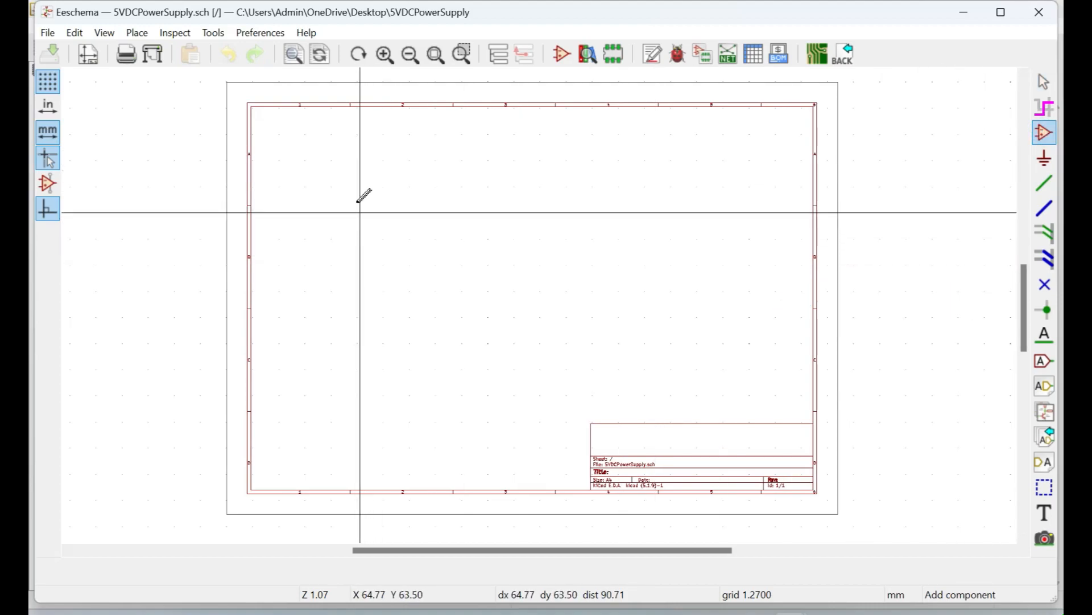
click(353, 159)
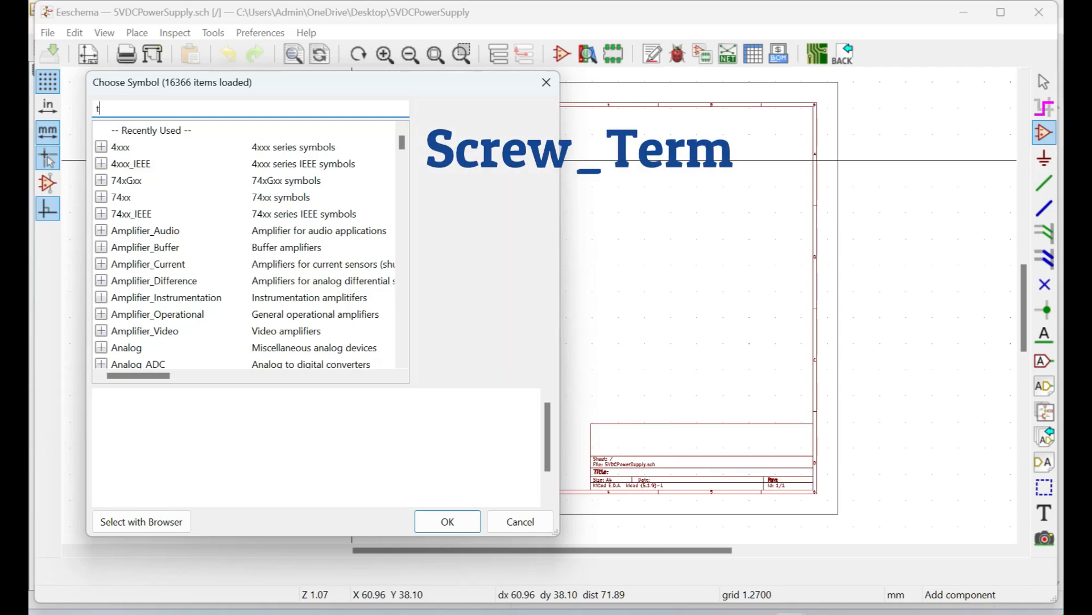
text(termina)
text(l)
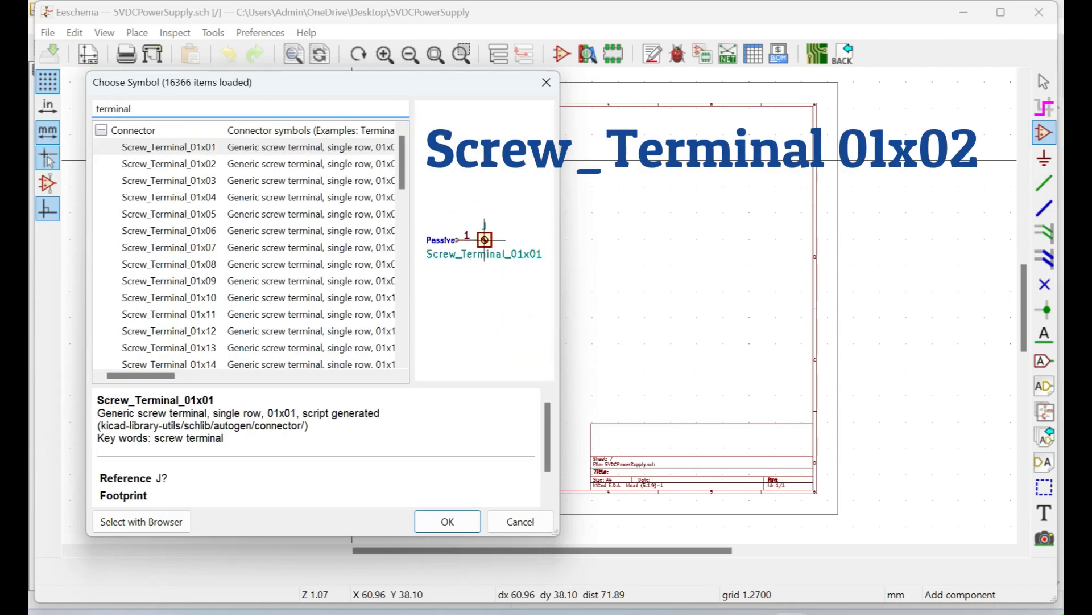
click(275, 166)
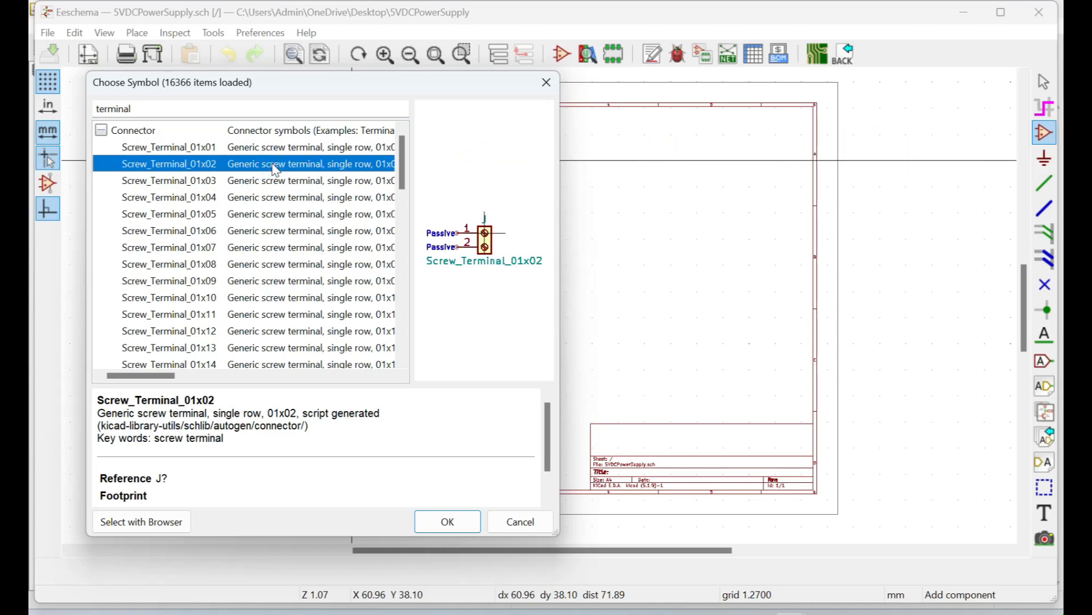
double_click(275, 165)
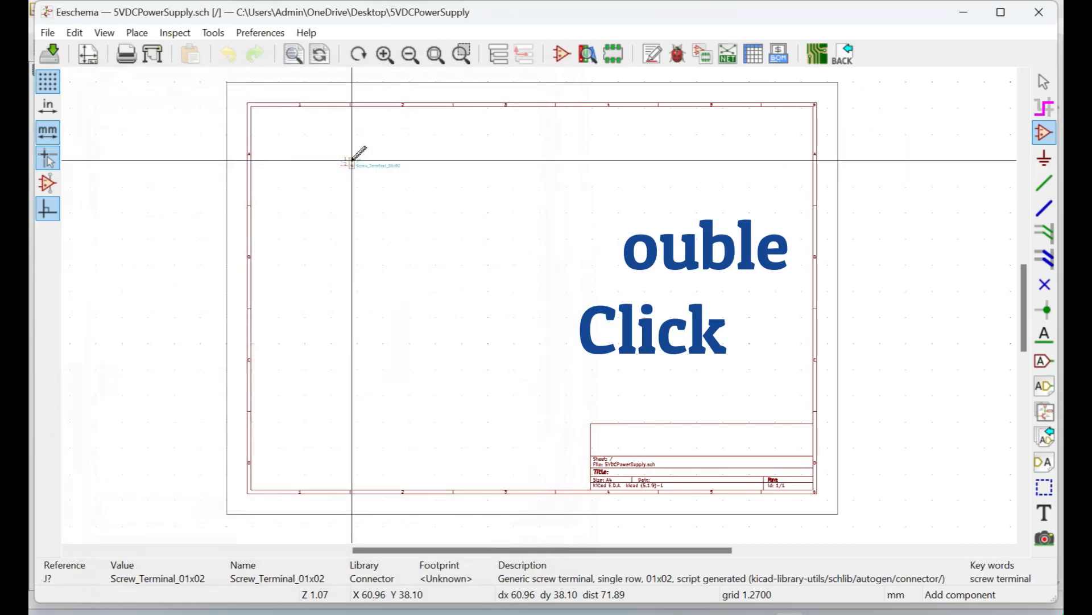
scroll(318, 147, up, 2)
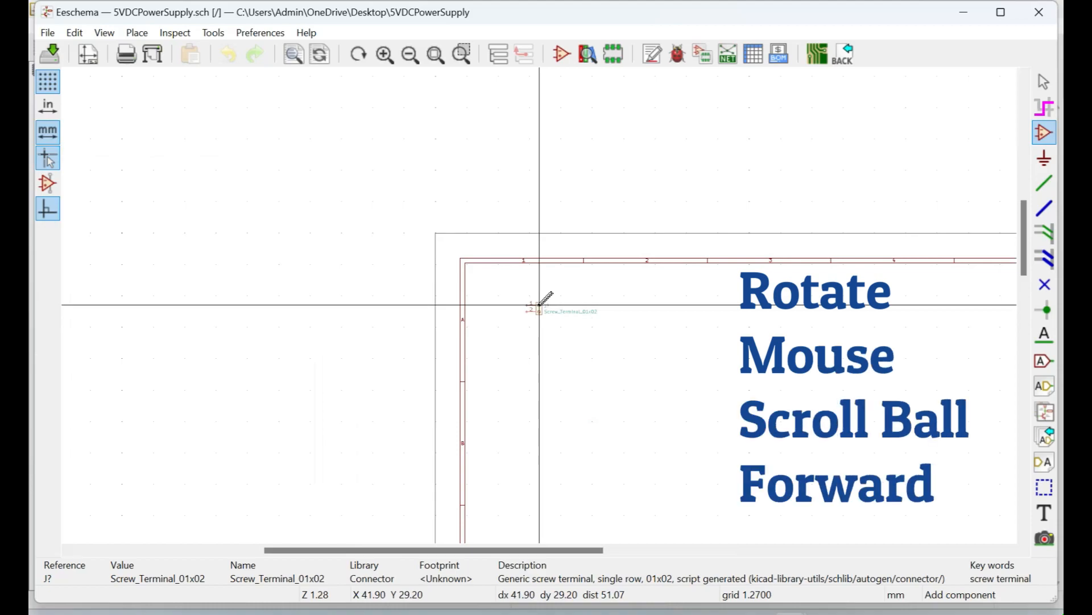
scroll(539, 305, up, 4)
scroll(539, 305, down, 5)
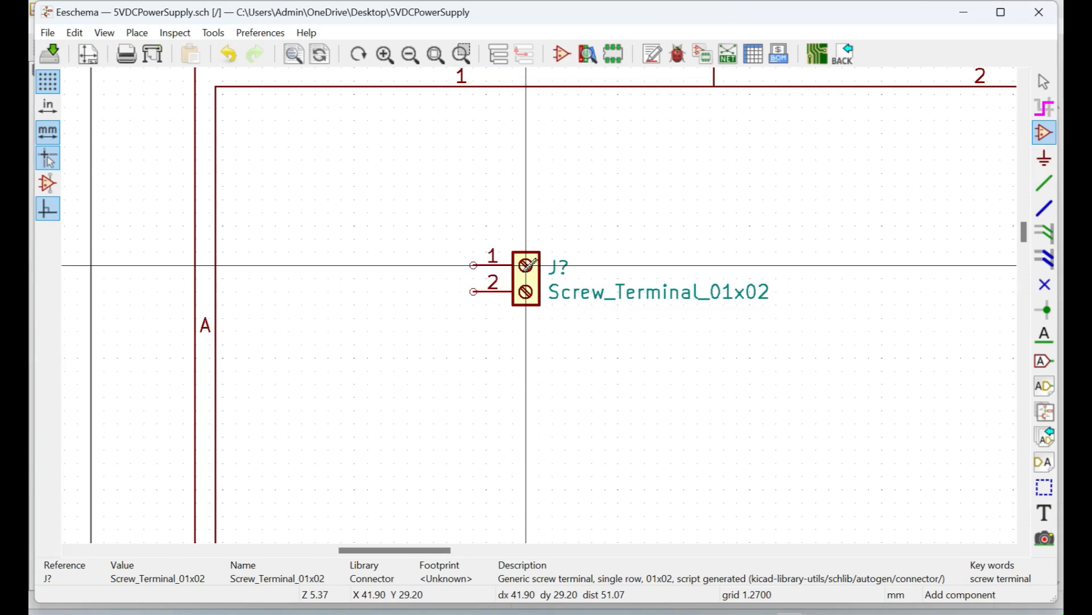
- Rotate the screw terminal clockwise twice and mirror it around the horizontal axis, so its pins face right with pin 1 above pin 2
right_click(526, 264)
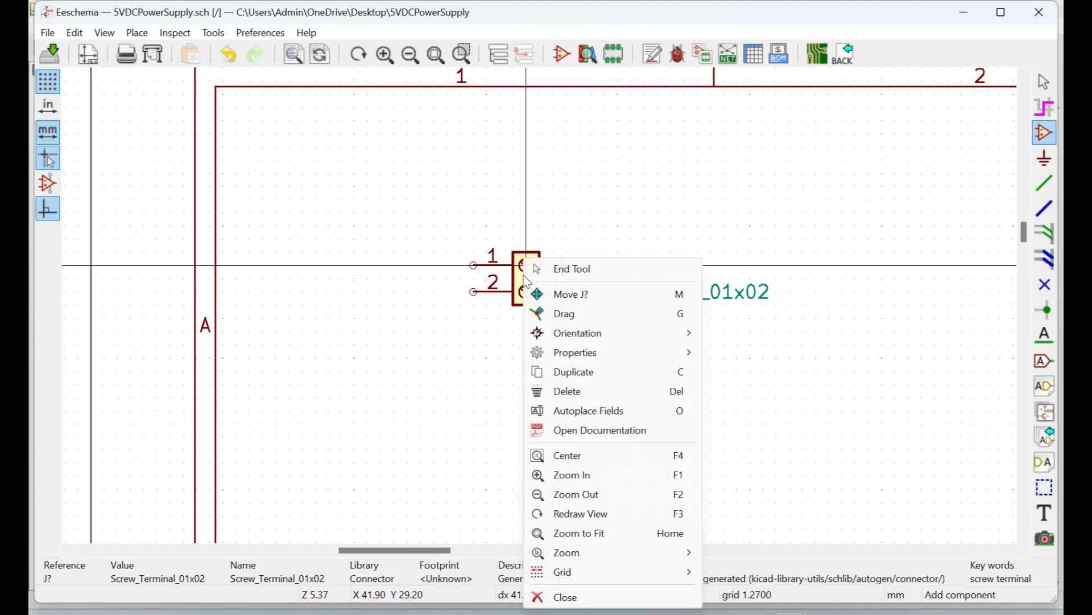
mouse_move(576, 337)
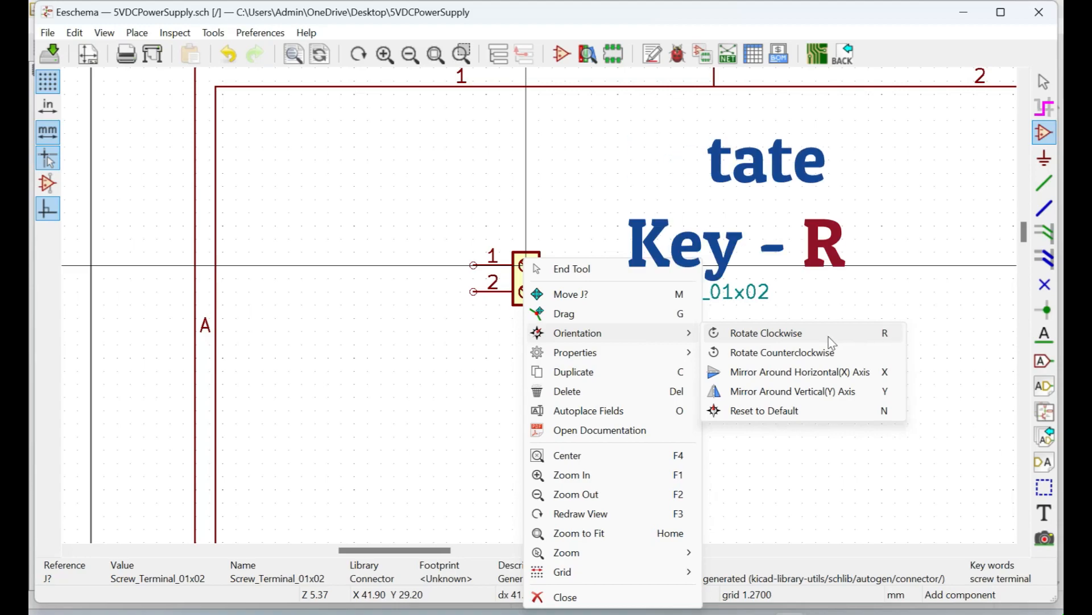
click(765, 332)
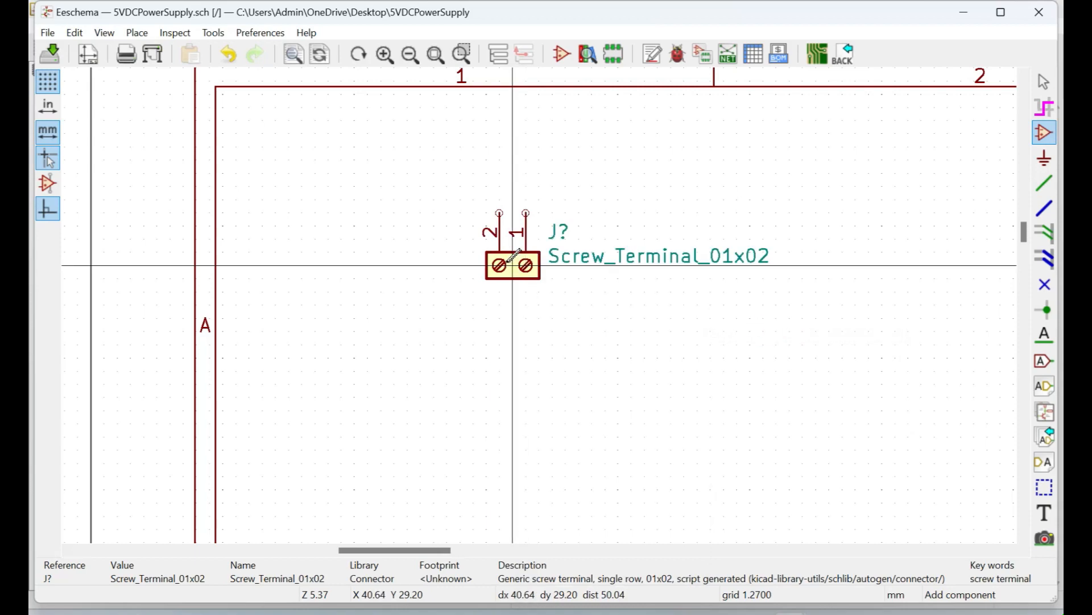
key(r)
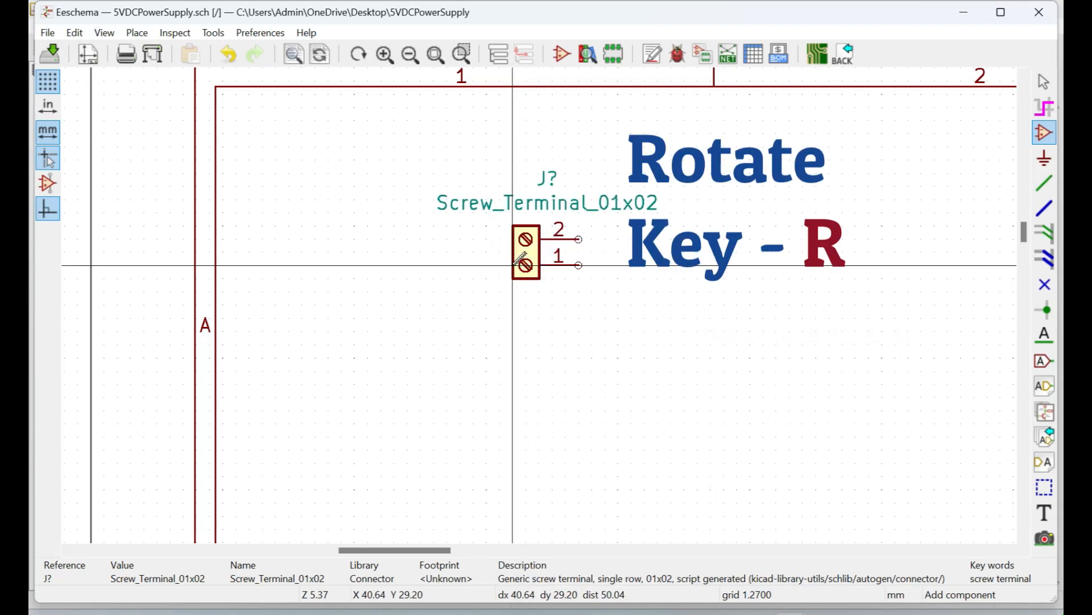
click(517, 261)
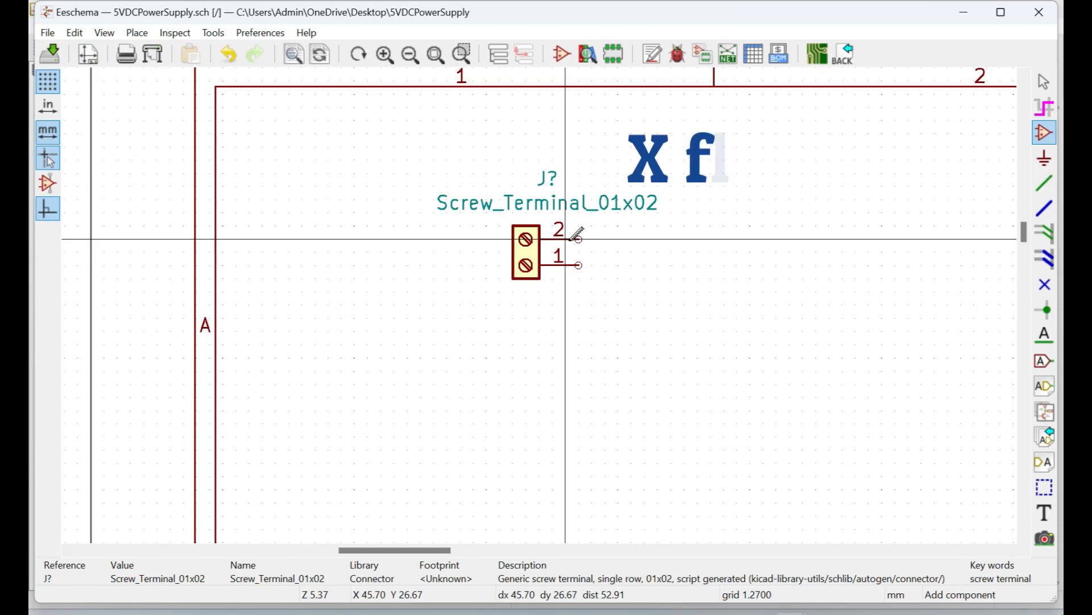
right_click(528, 259)
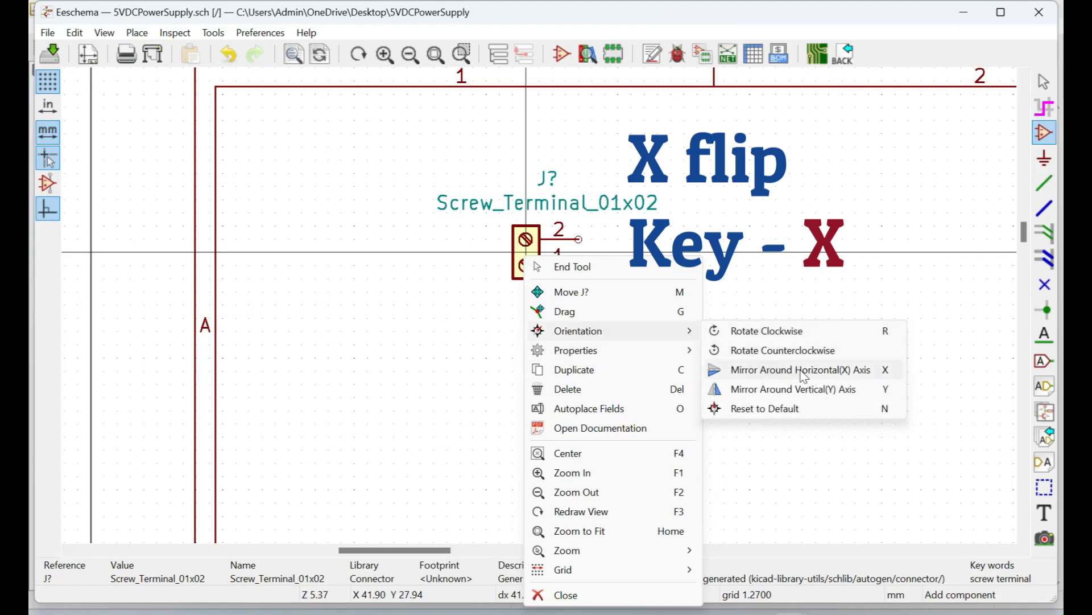
click(883, 376)
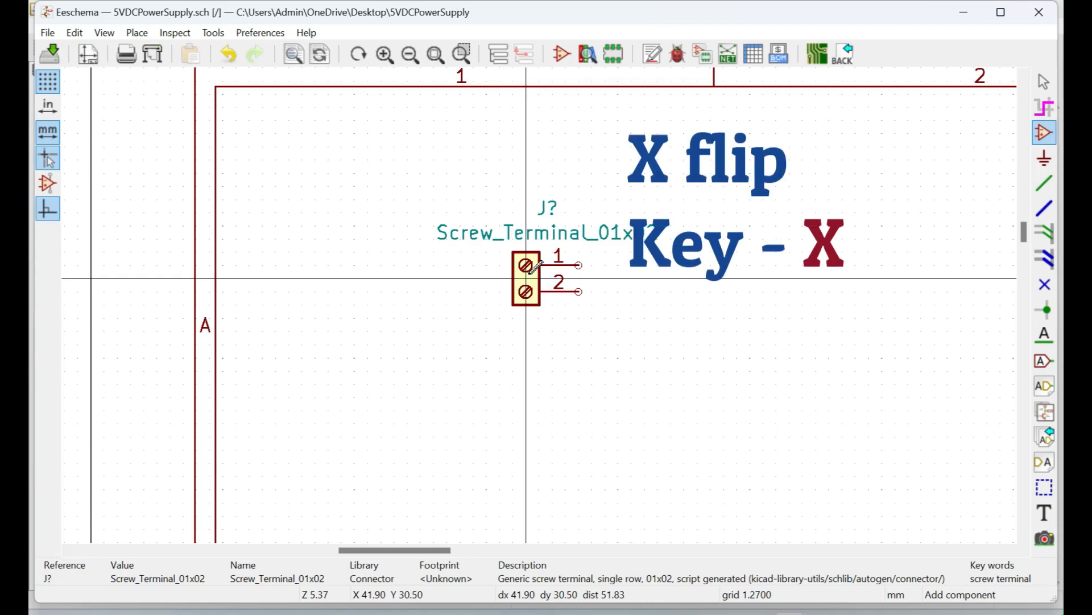
- Mirror the screw terminal twice around the horizontal axis and twice around the vertical axis
key(x)
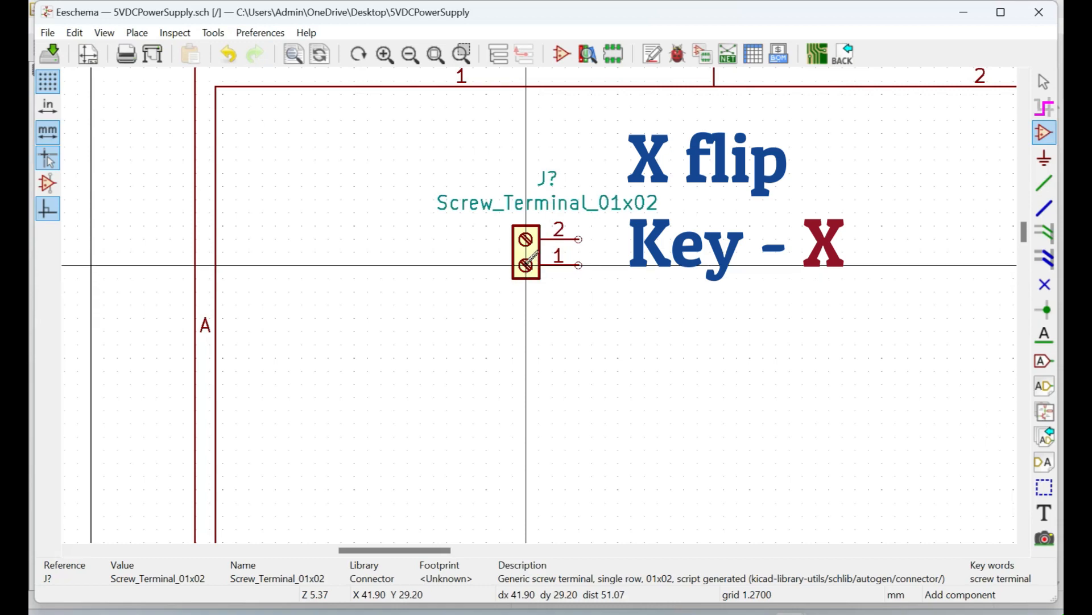
key(x)
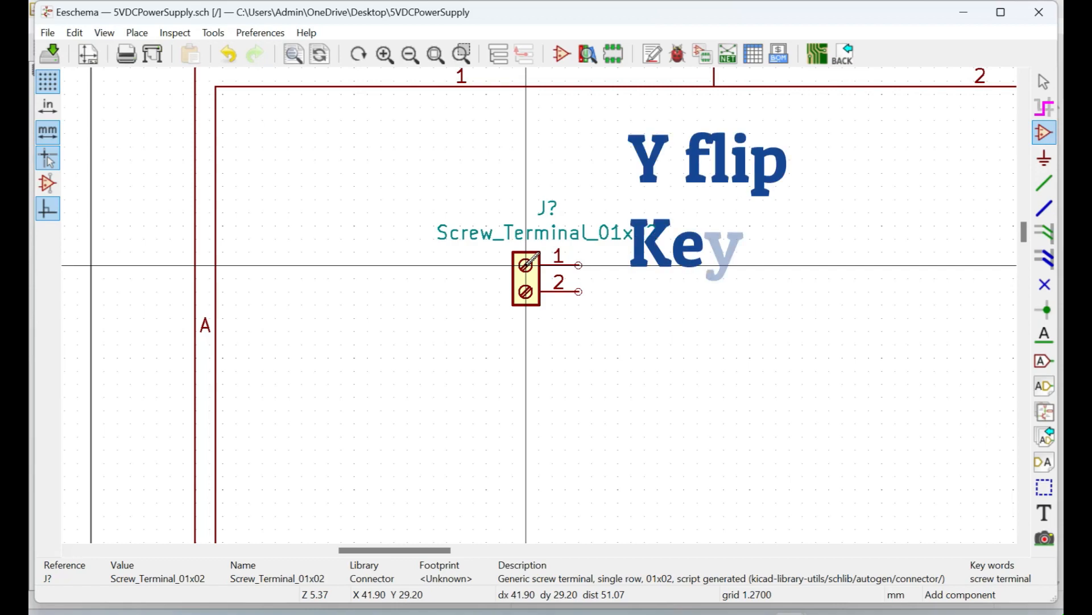
key(y)
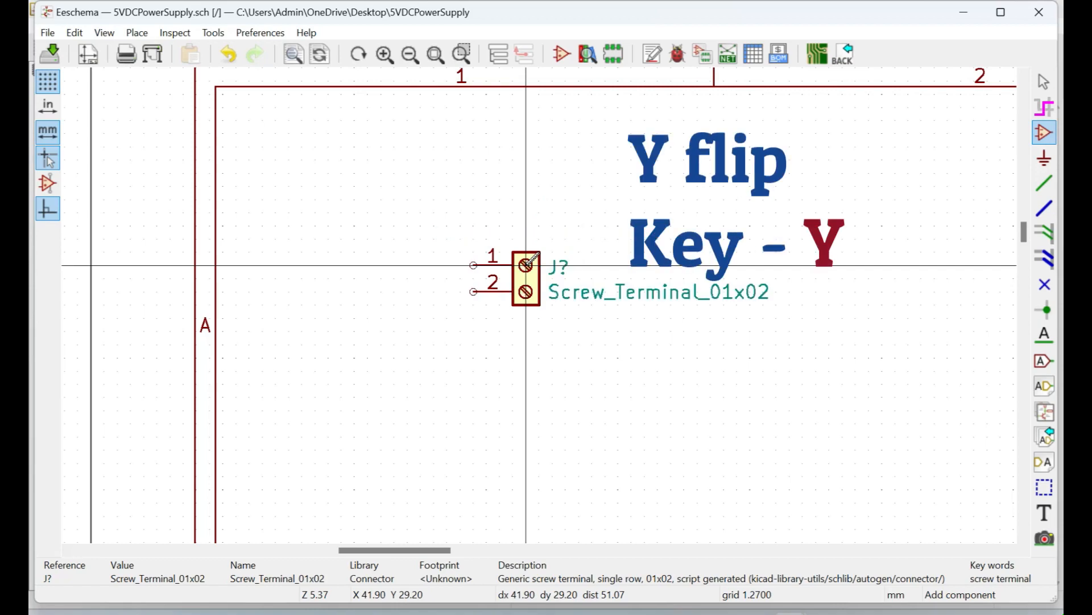
key(y)
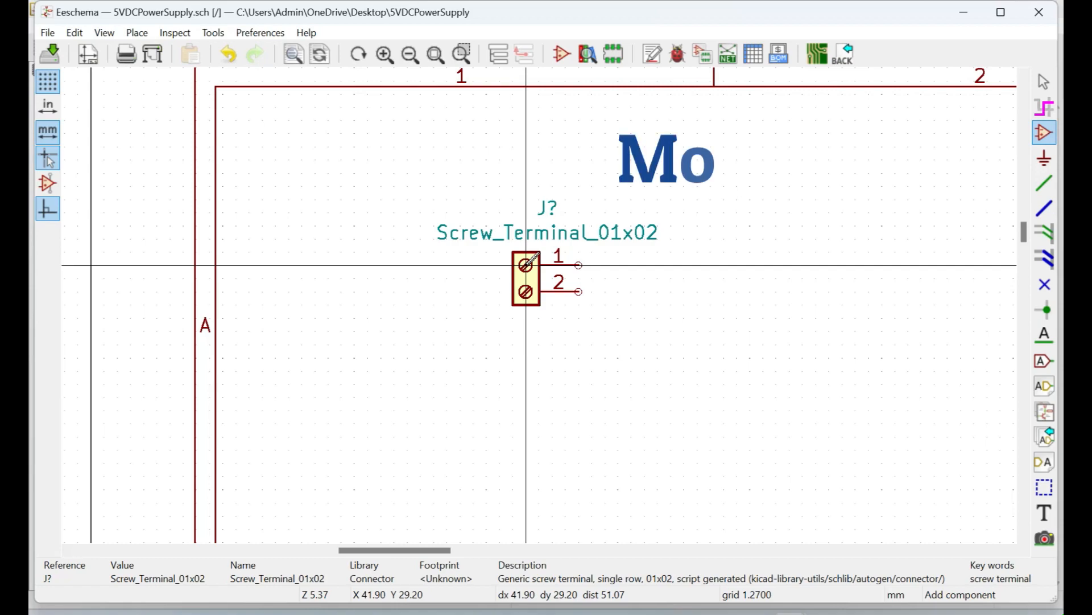
- Move the screw terminal closer to the sheet's left border and slightly lower, to about X 26.67 mm
right_click(526, 268)
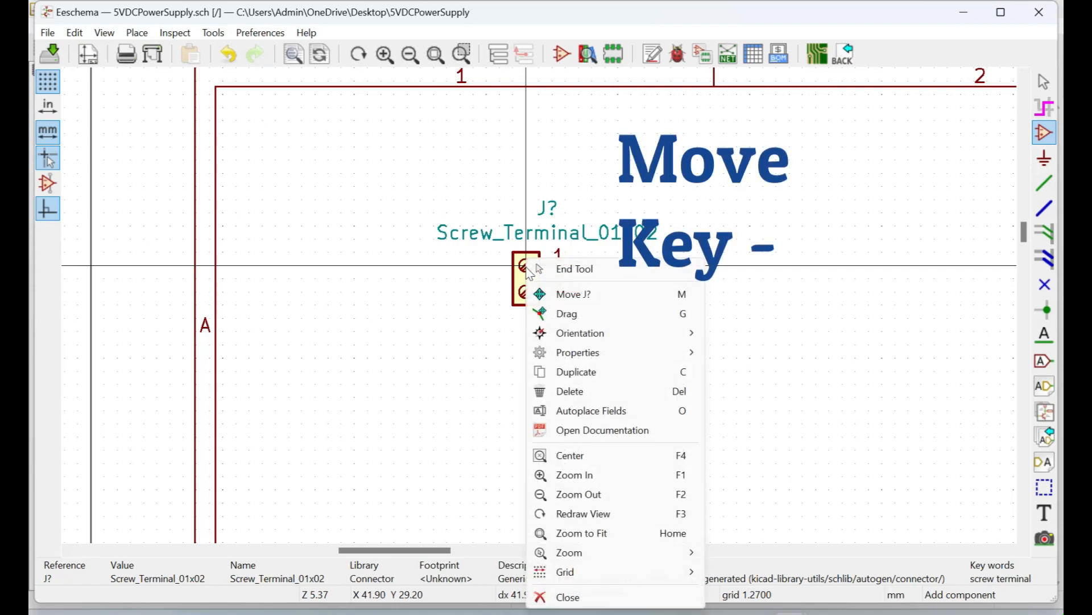
click(659, 294)
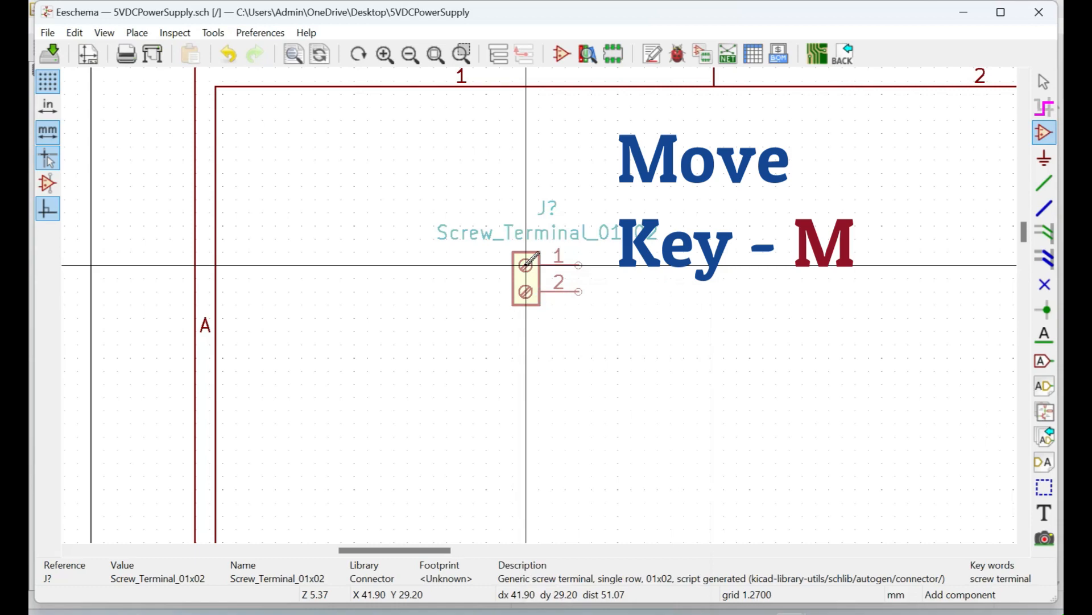
click(460, 265)
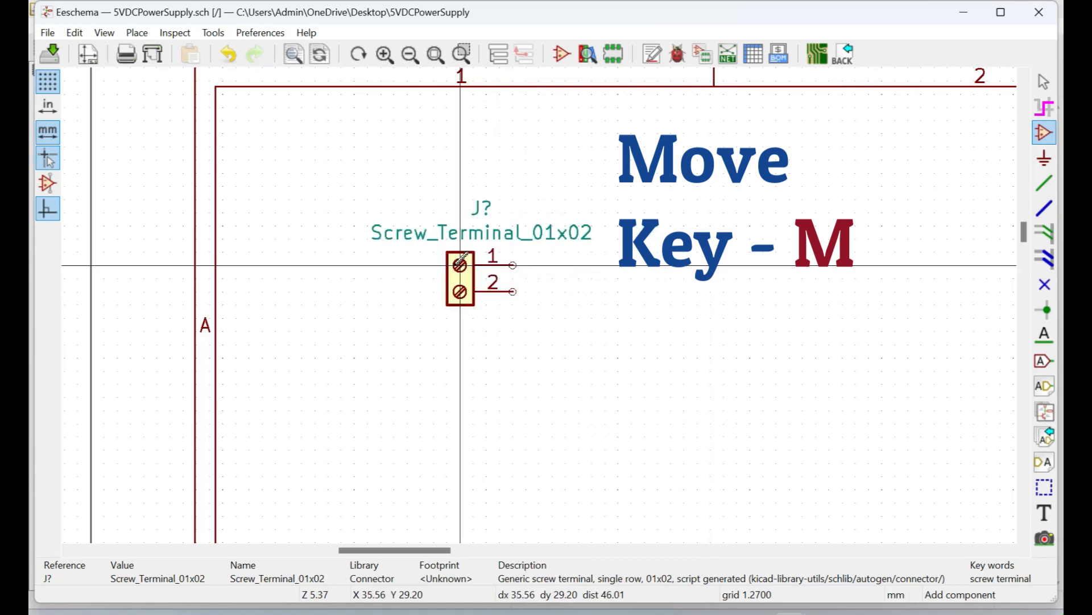
key(m)
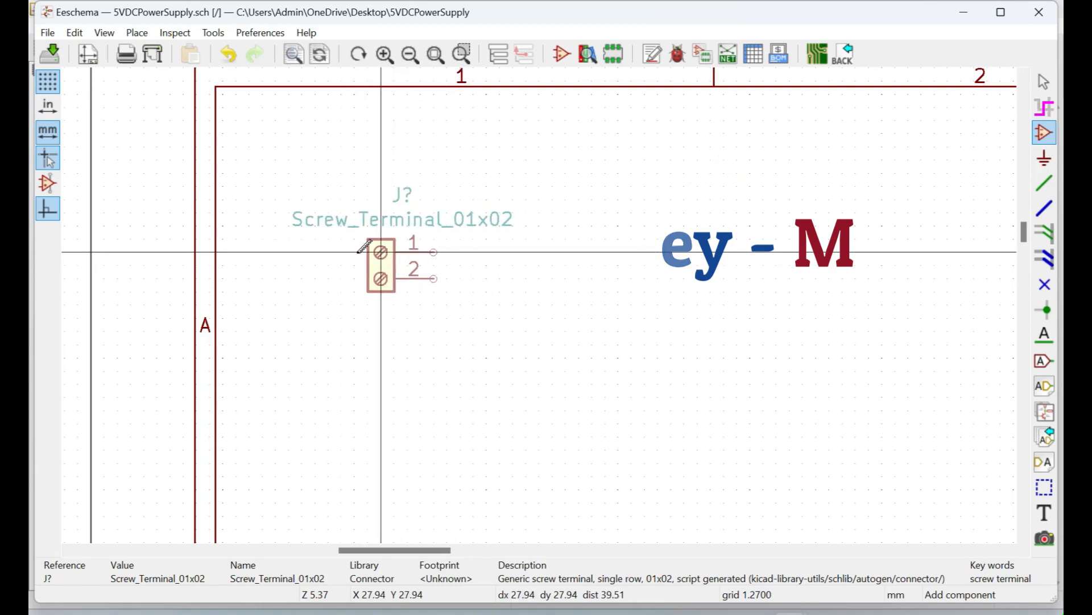
click(371, 282)
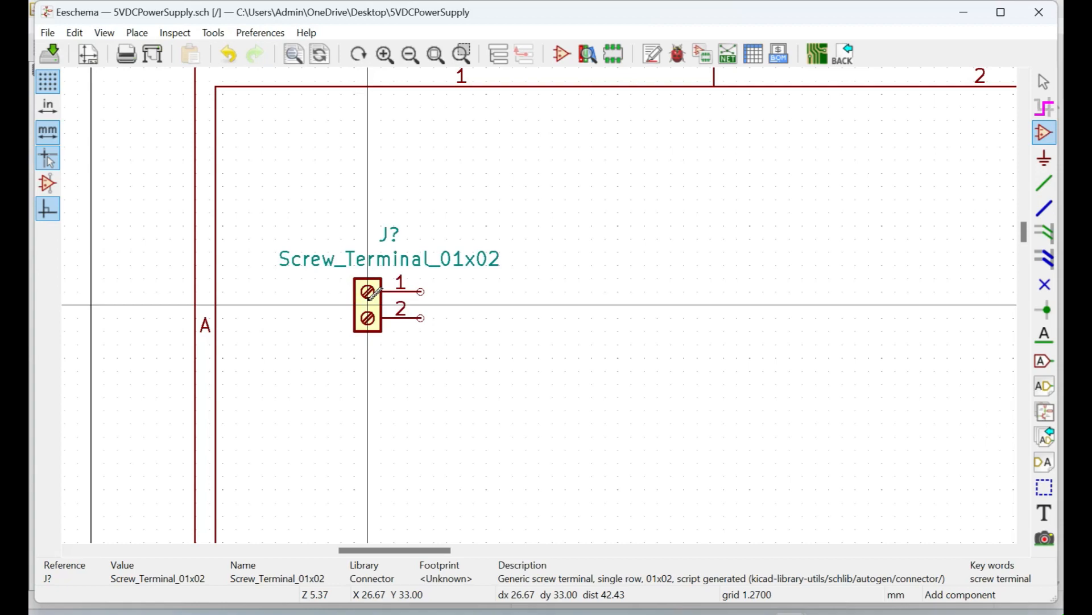
right_click(372, 293)
mouse_move(467, 352)
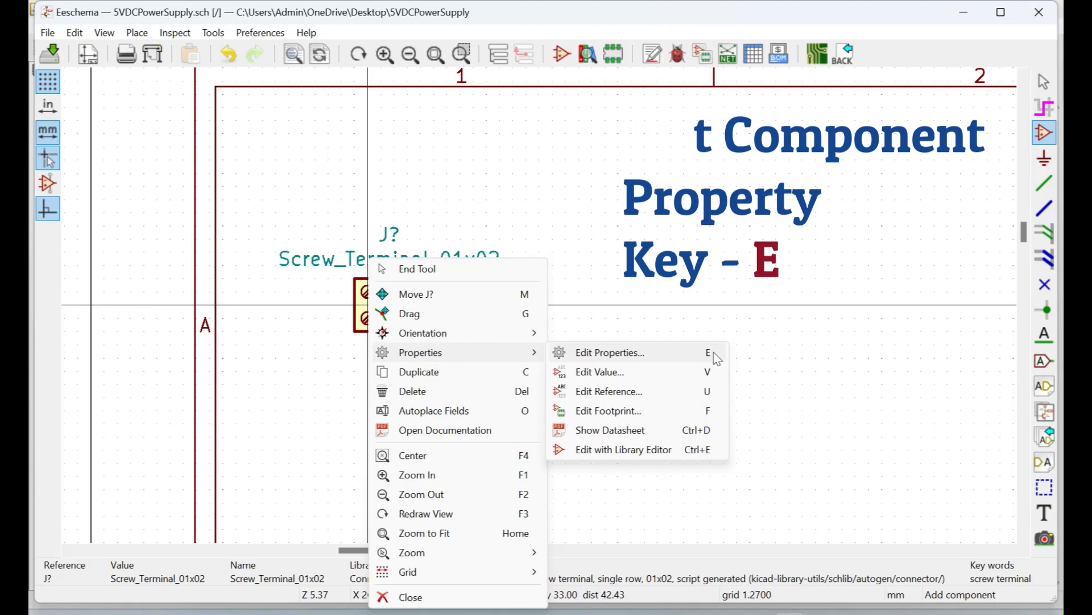
click(699, 253)
click(699, 253)
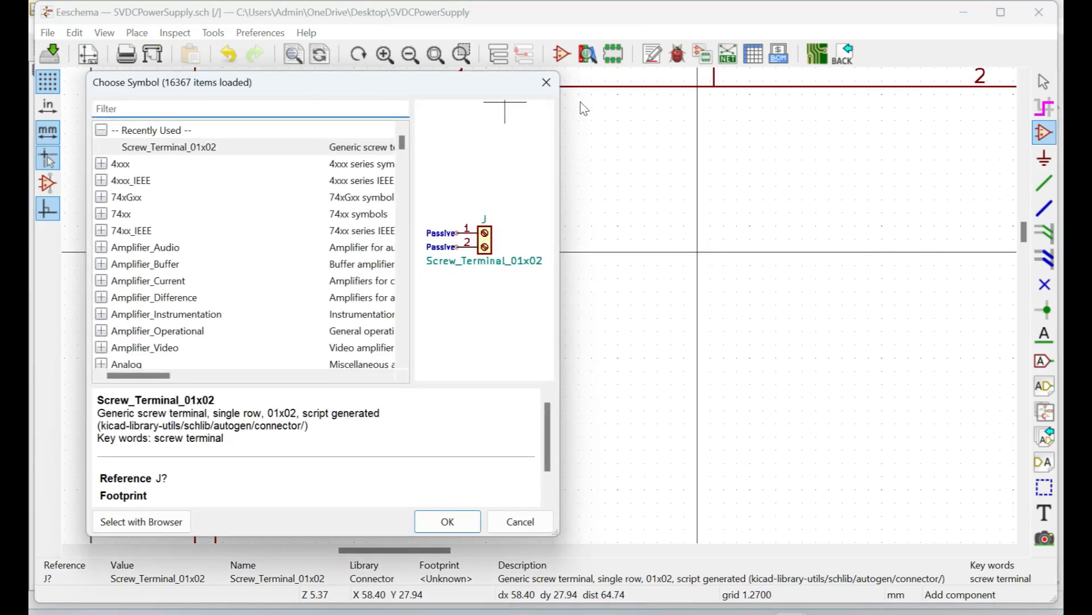
click(547, 82)
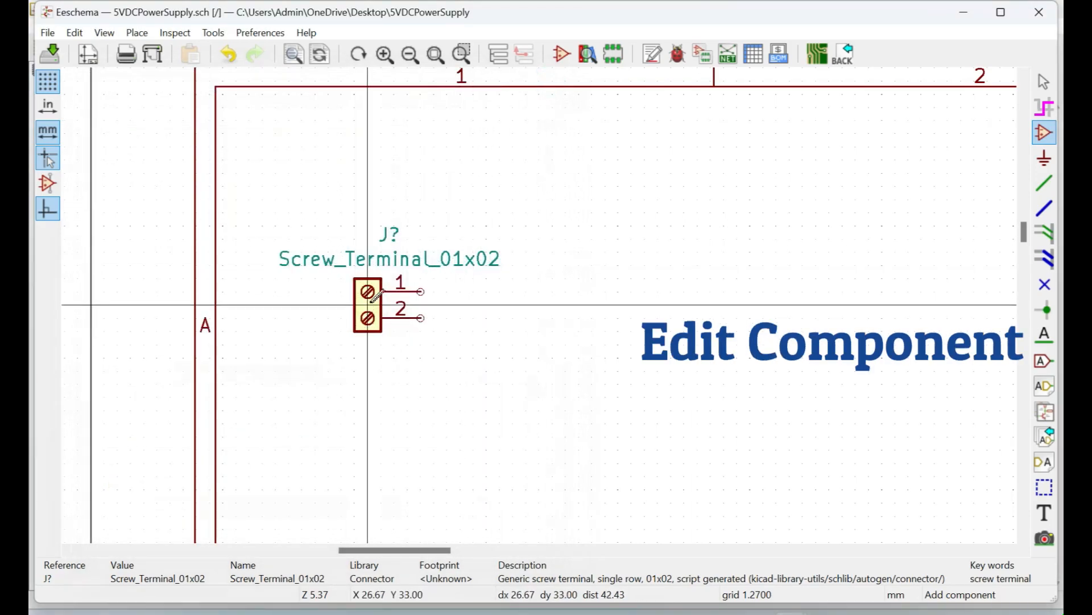
- Set the screw terminal's value to 12V AC in its symbol properties
key(e)
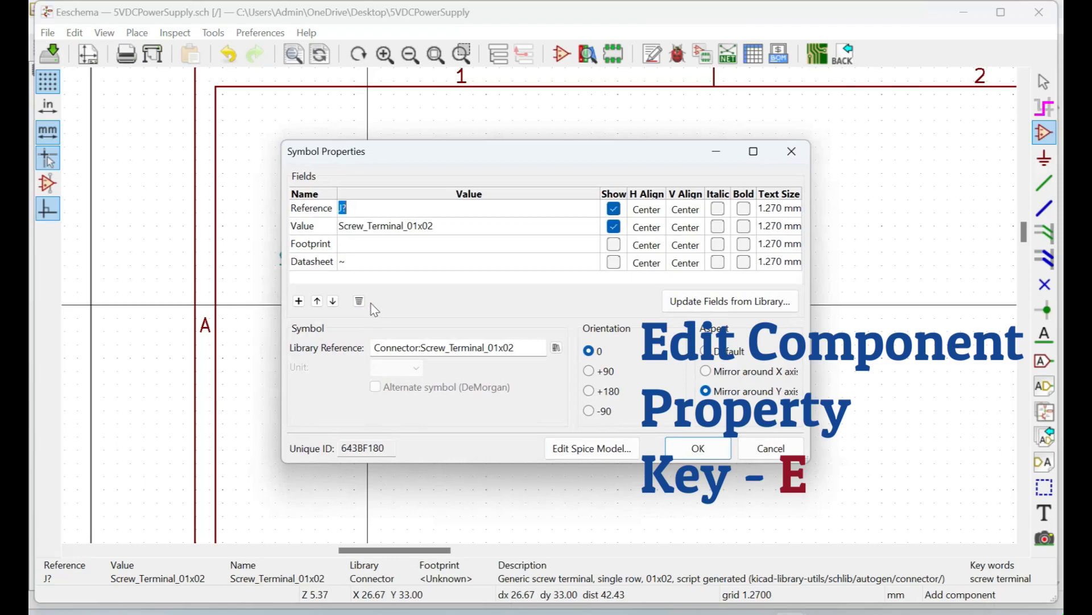
click(466, 230)
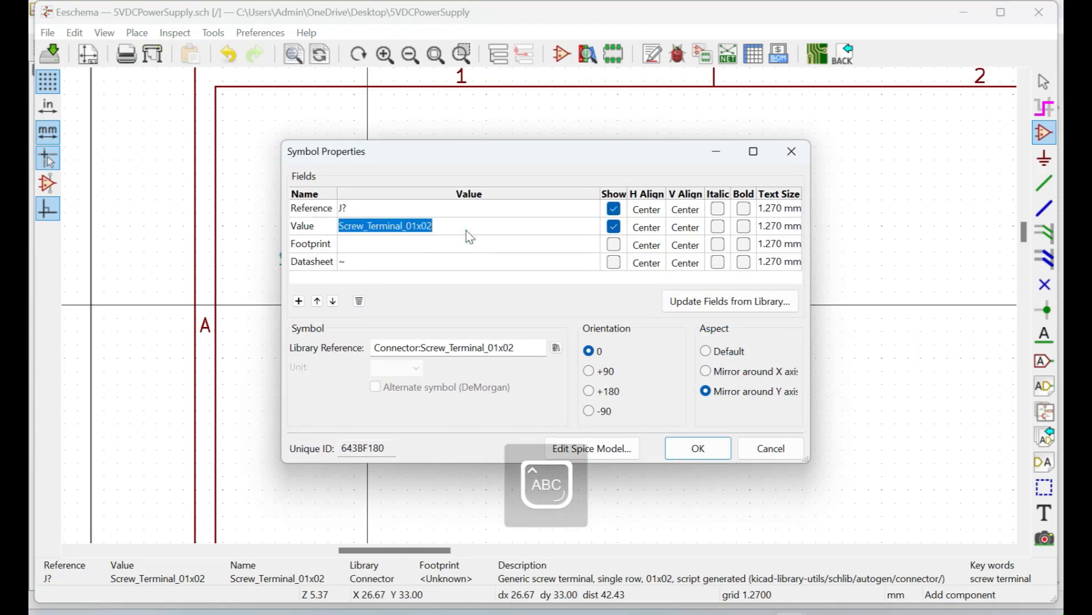
text(12V a)
key(BackSpace)
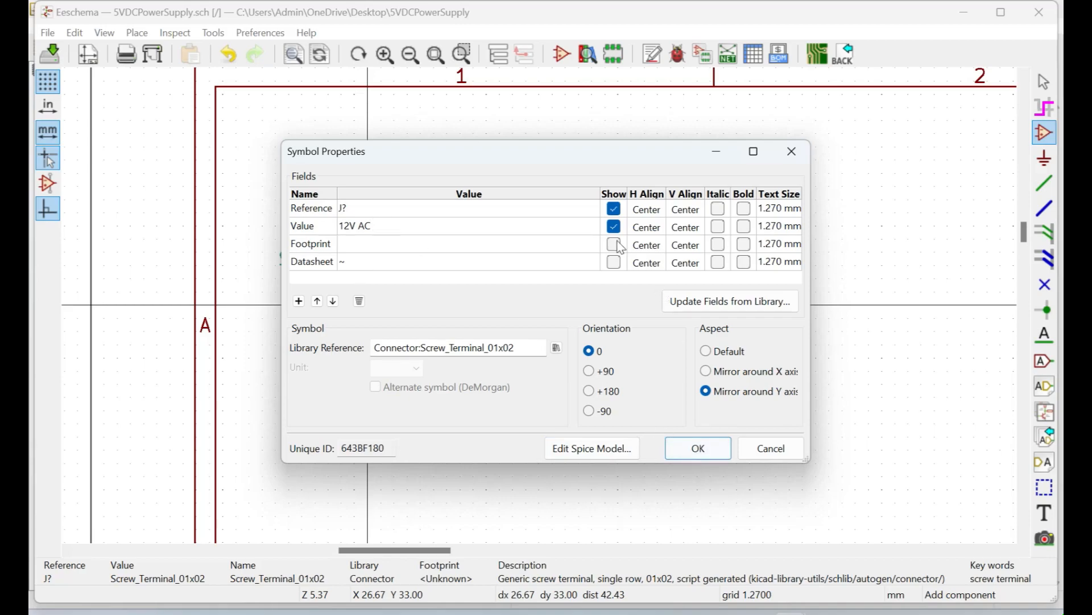
click(701, 441)
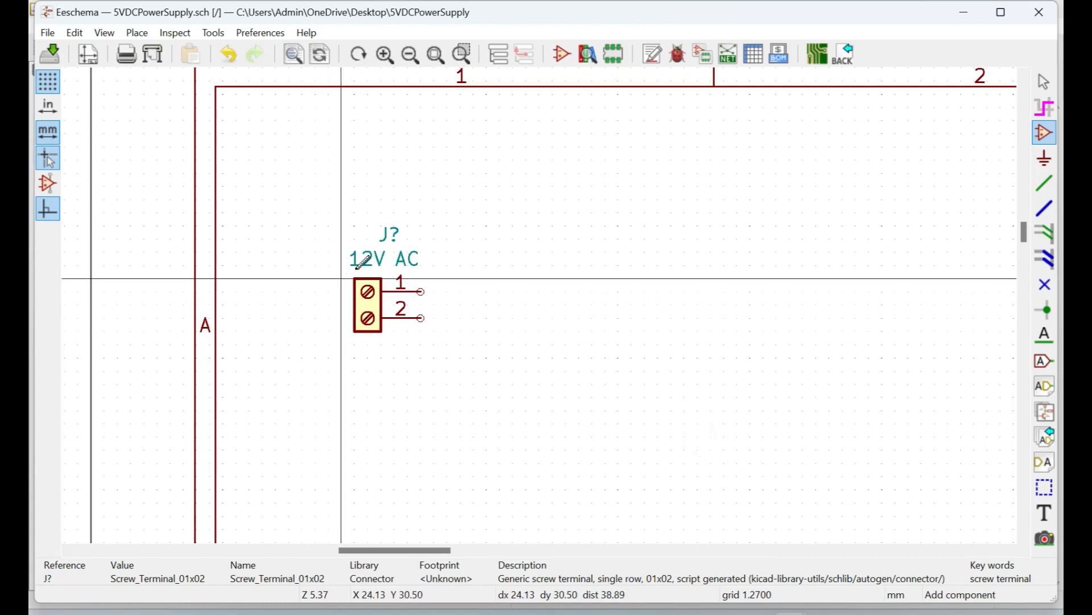
click(383, 303)
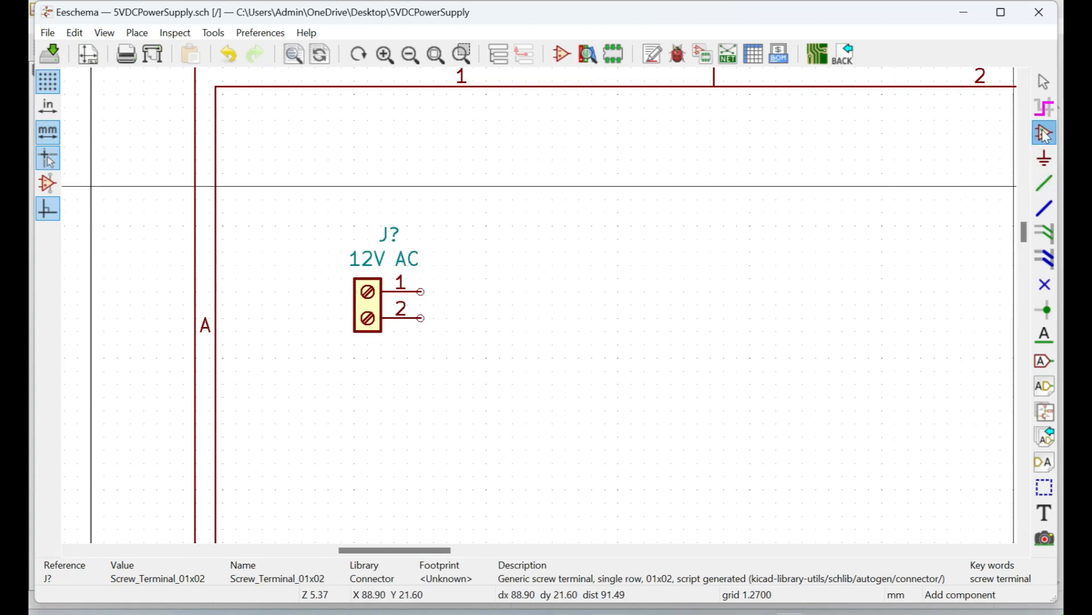
- Find the diode symbol D of the Device library by searching for "DIODE" and place it right of the connector at about X 41.90, Y 25.40 mm
click(477, 228)
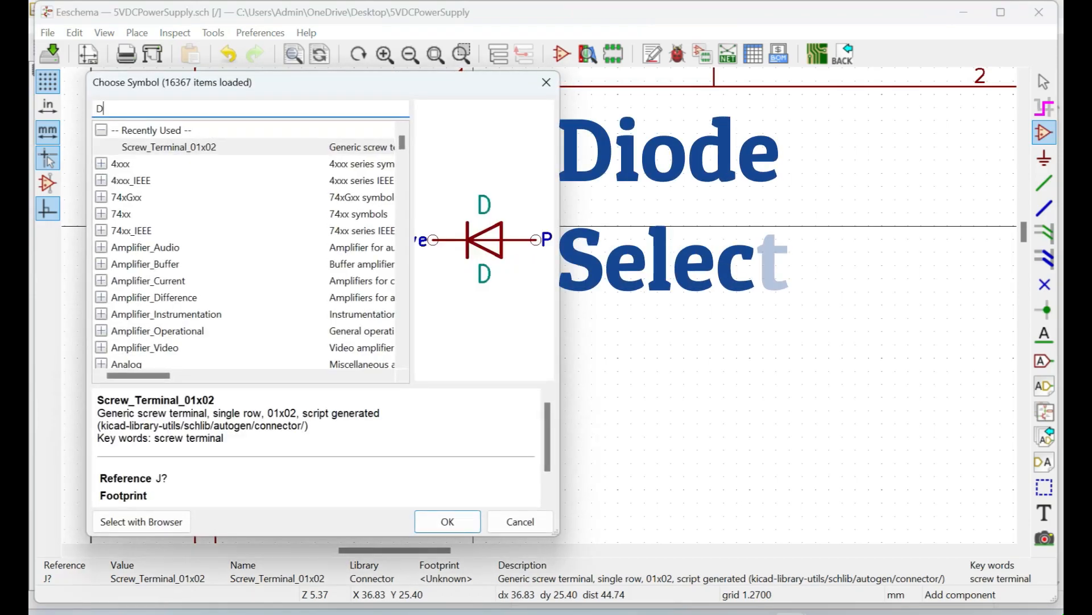
text(DIODE)
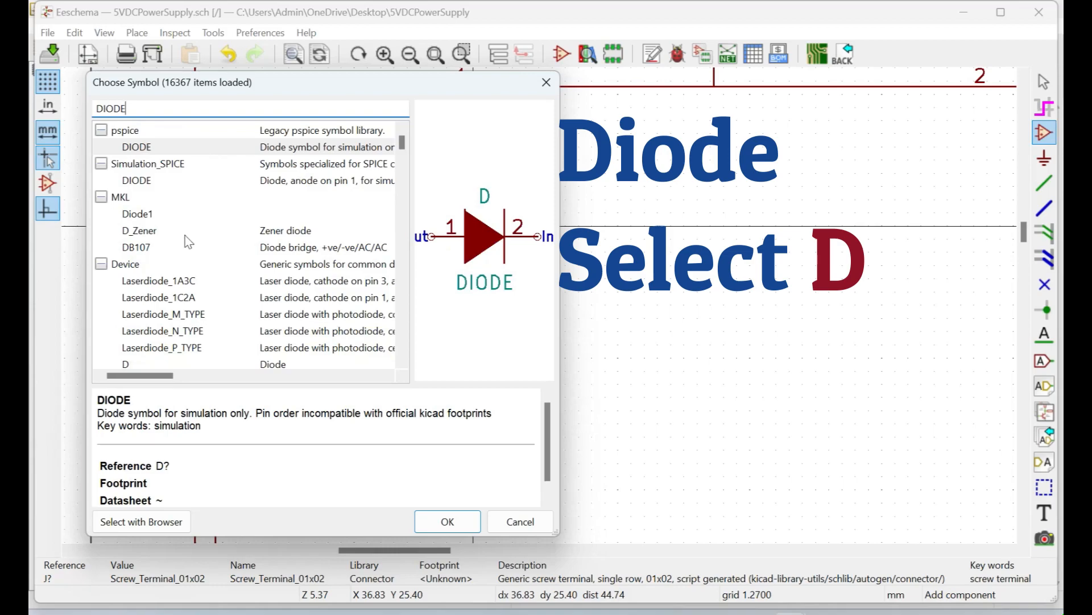
scroll(200, 221, down, 2)
click(128, 265)
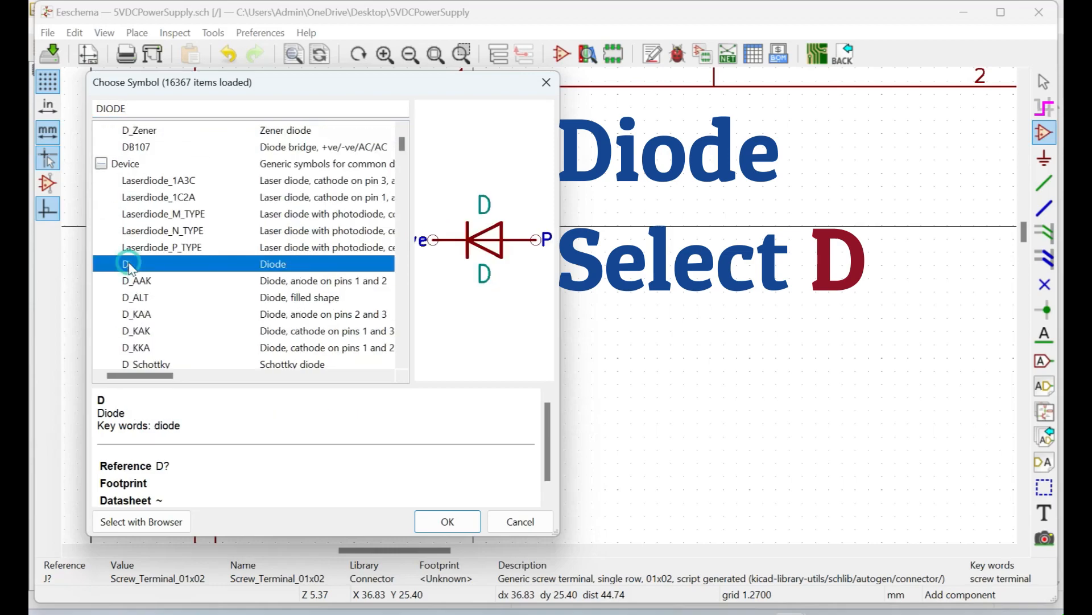
double_click(213, 272)
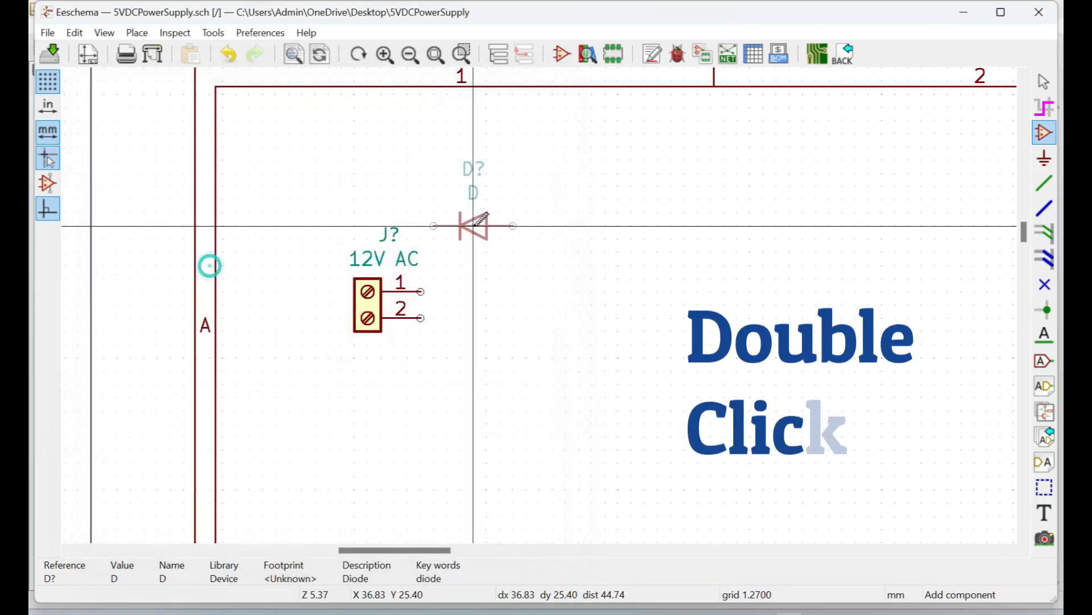
click(535, 229)
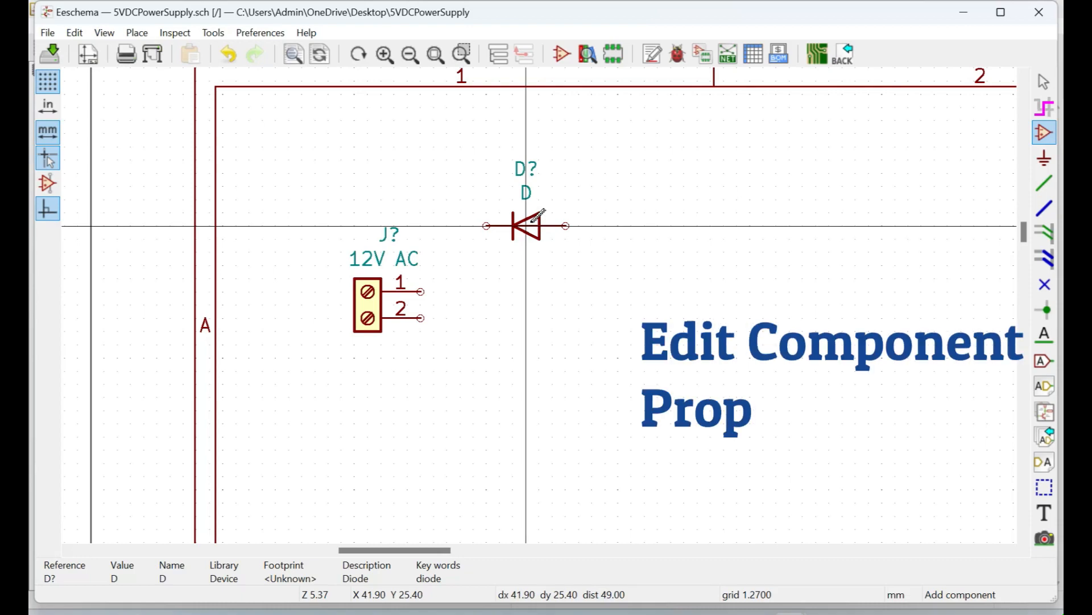
- Set the diode's value to 1N4007 and rotate it by 180° so that it points right
key(e)
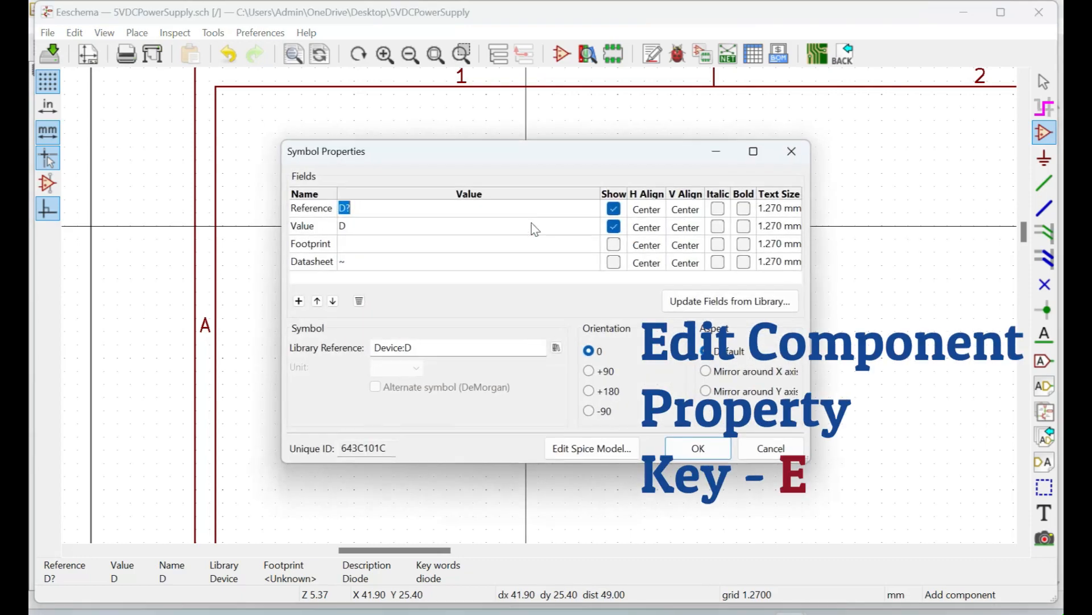
click(372, 228)
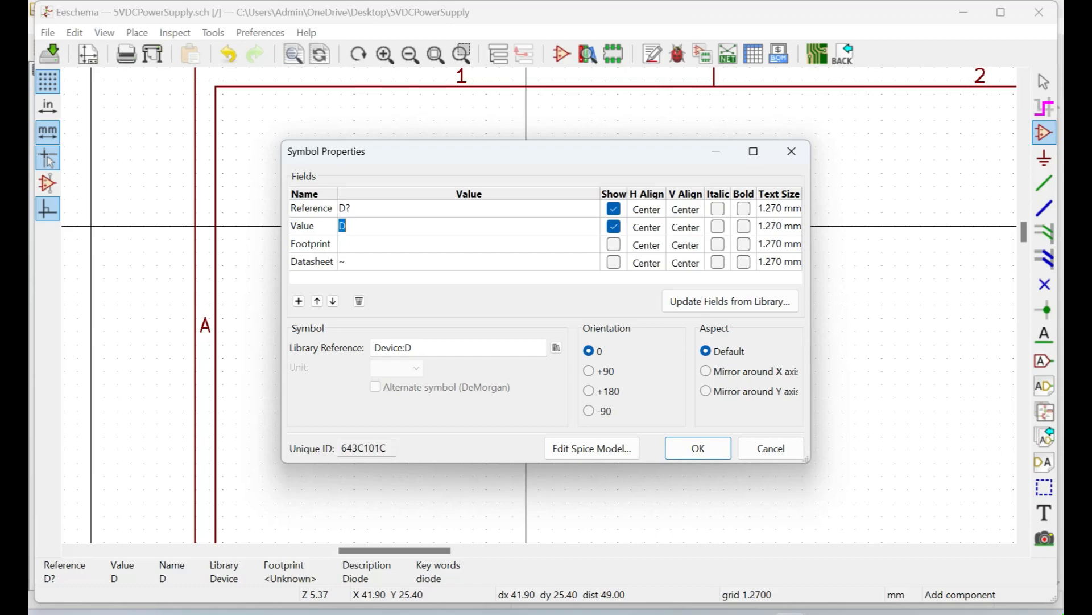
text(1)
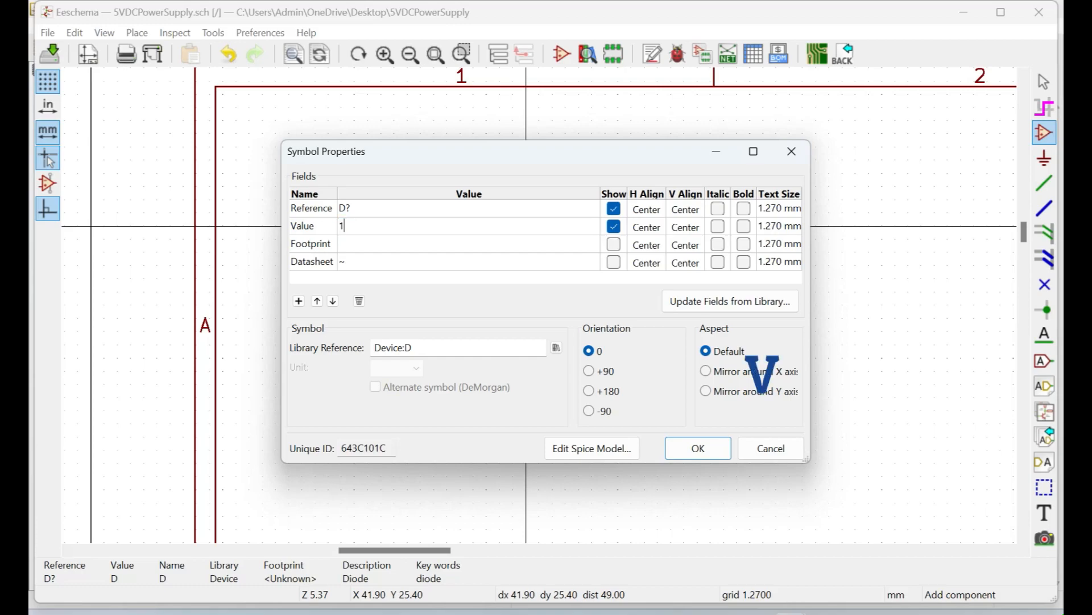
text(N4007)
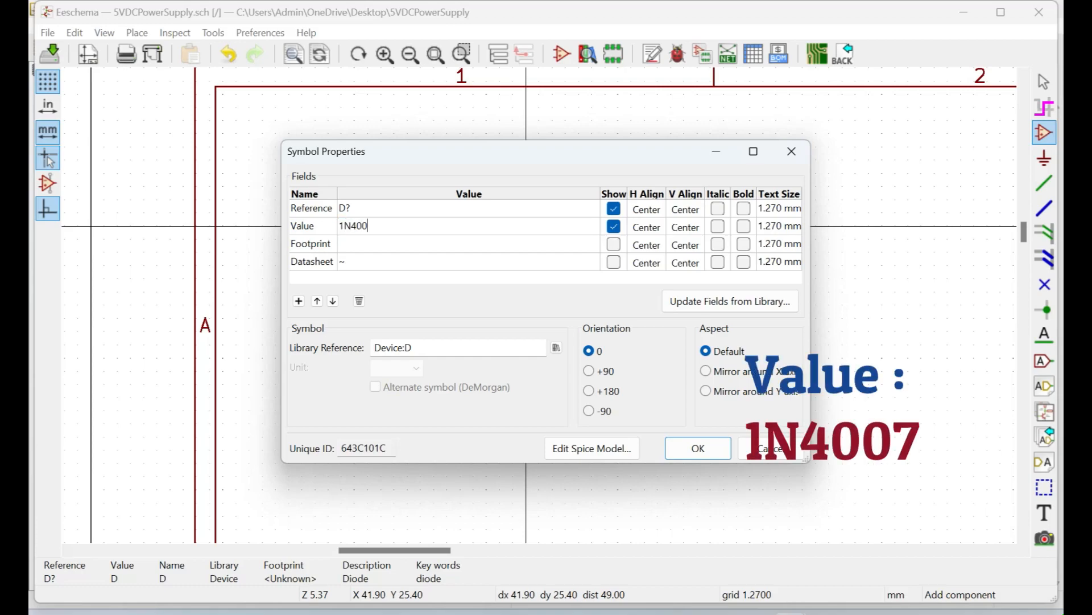
click(698, 446)
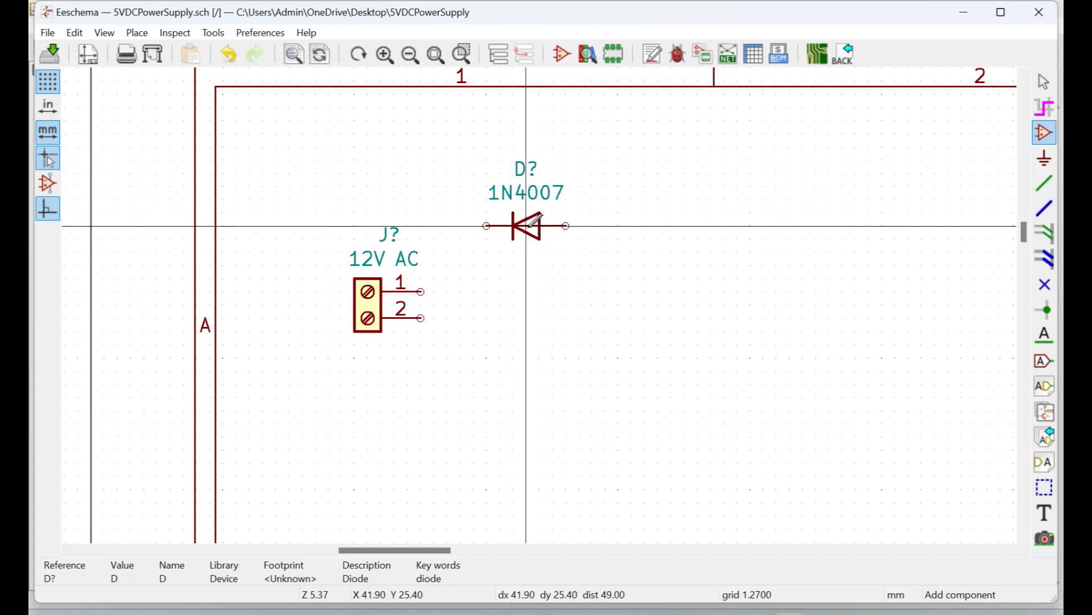
key(r)
key(r)
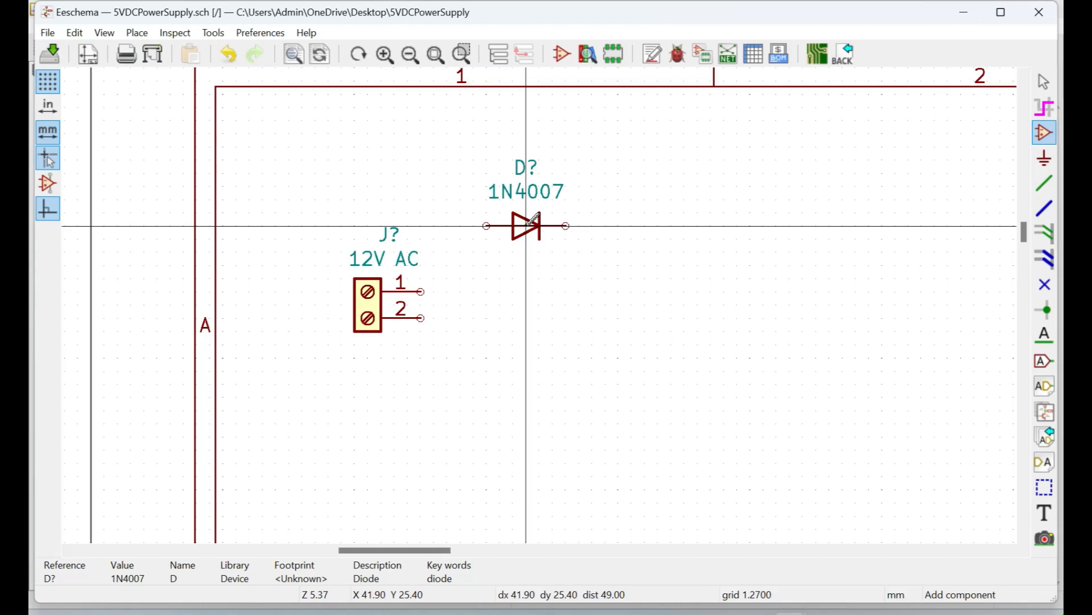
- Duplicate the 1N4007 diode and place the copy directly below it at about X 41.90, Y 34.30 mm
right_click(531, 231)
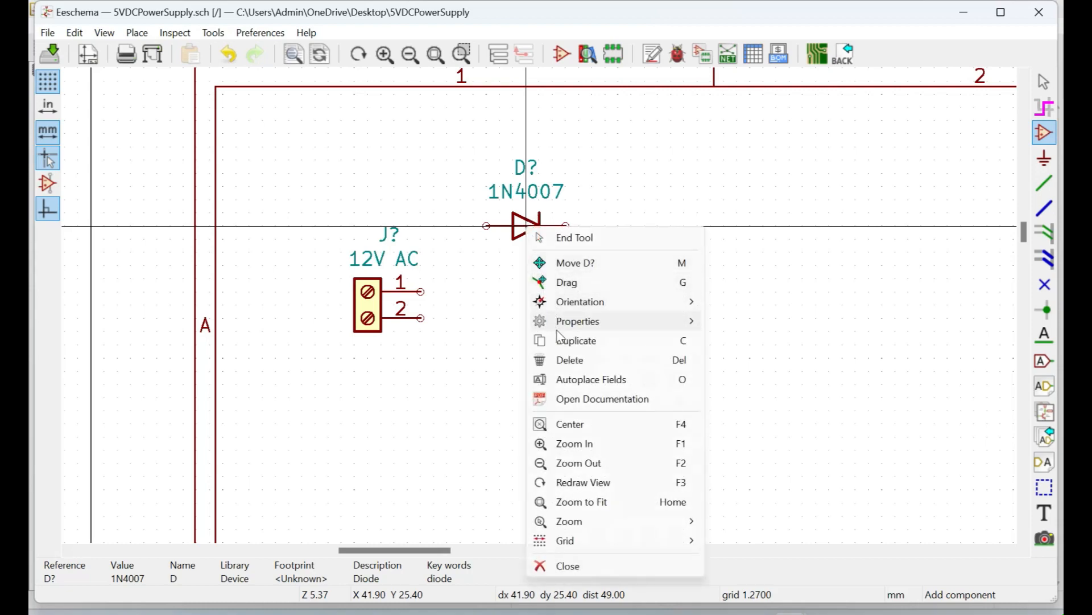
click(652, 341)
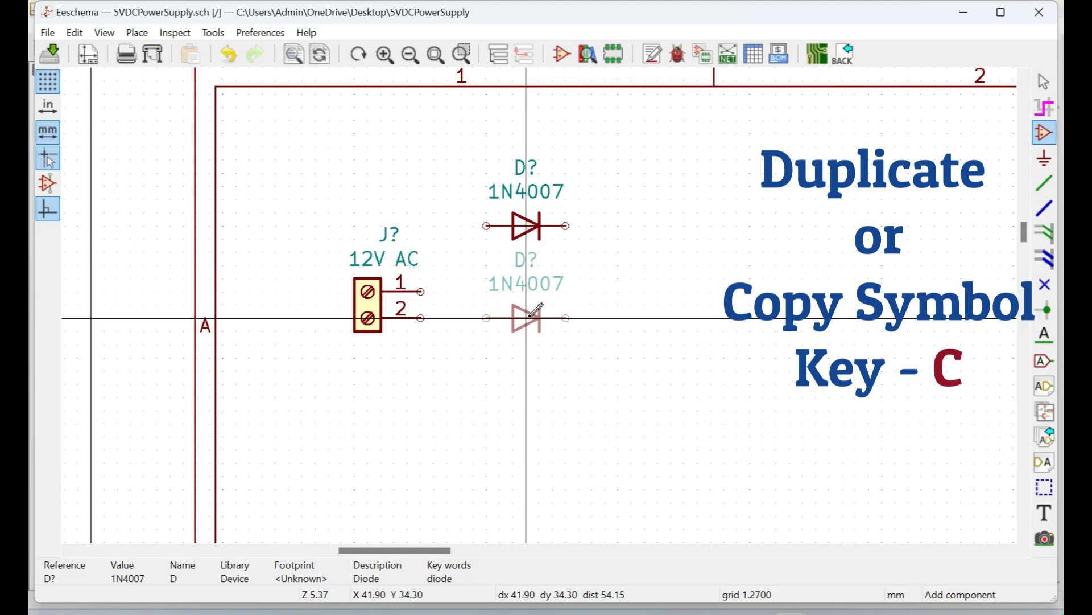
click(535, 308)
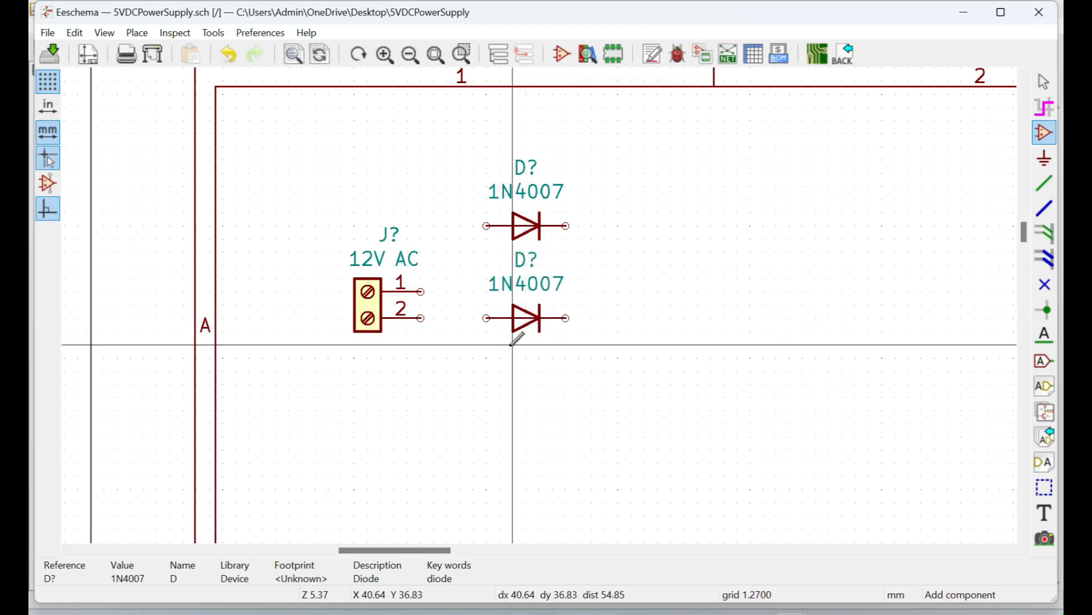
- Add two more copies of the 1N4007 diode below in the same column, at about Y 43.20 and Y 52.07 mm
scroll(517, 335, down, 1)
scroll(529, 318, up, 1)
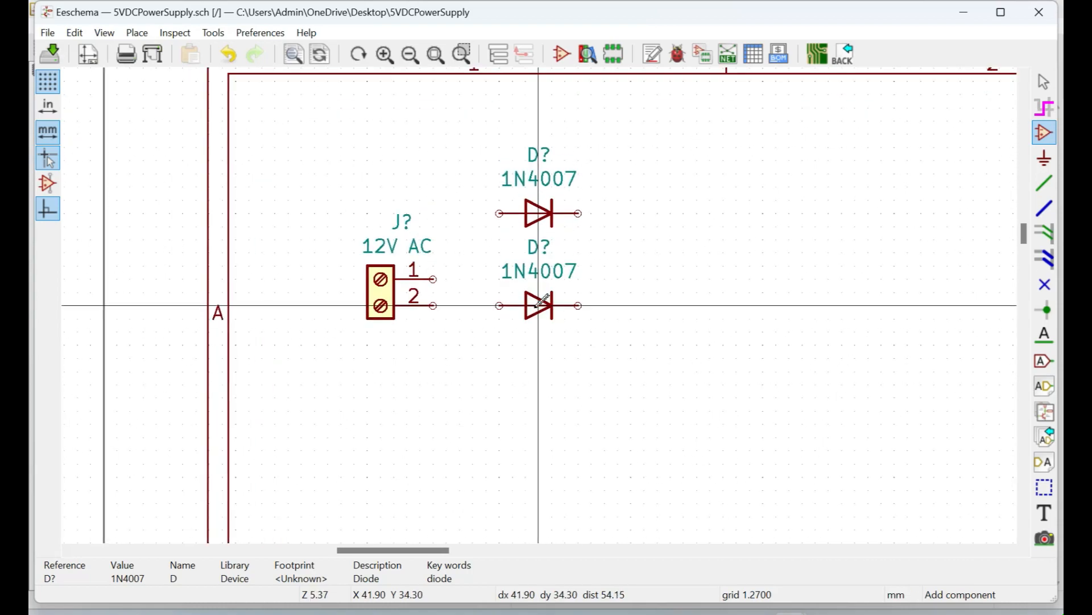
key(c)
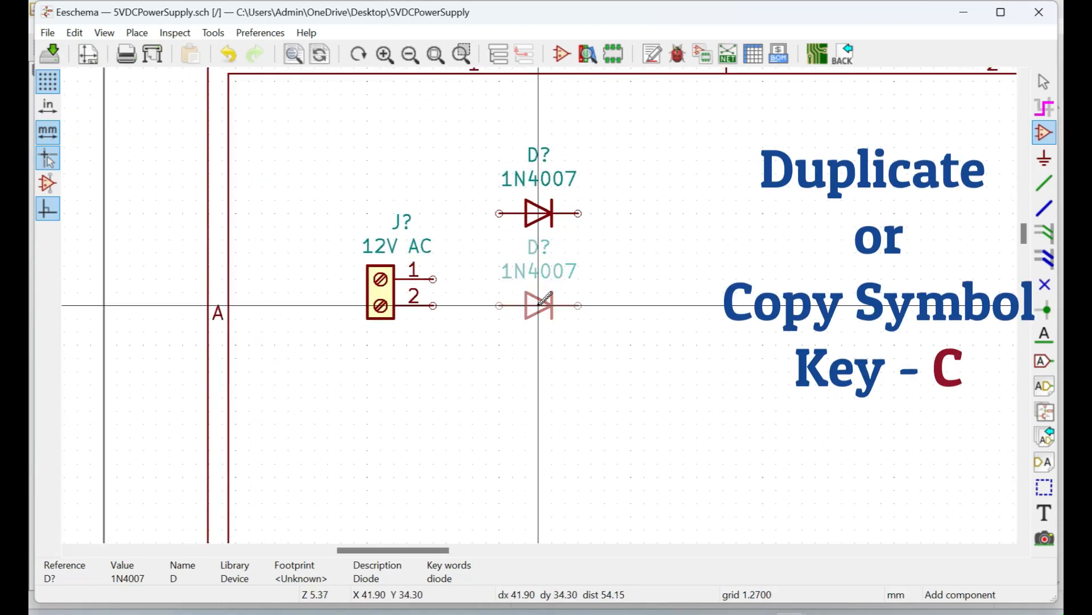
click(545, 301)
key(c)
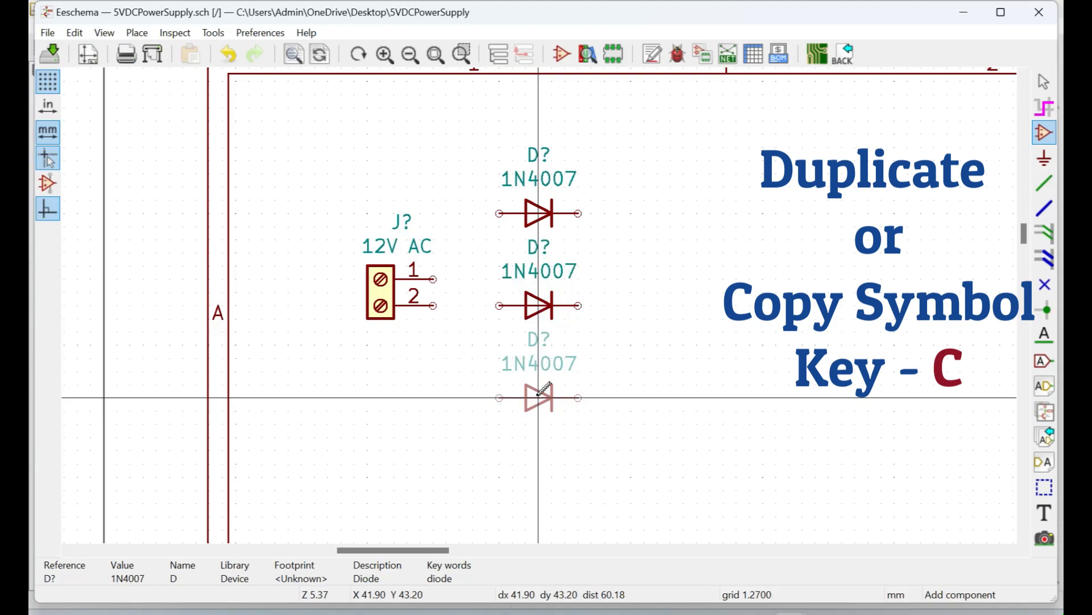
click(543, 389)
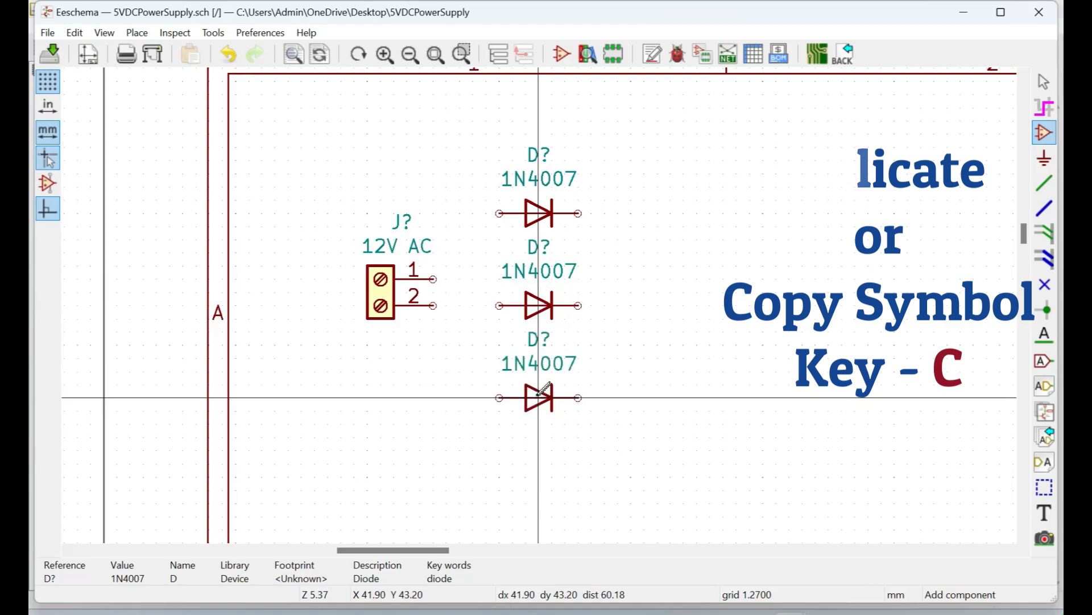
key(c)
click(542, 481)
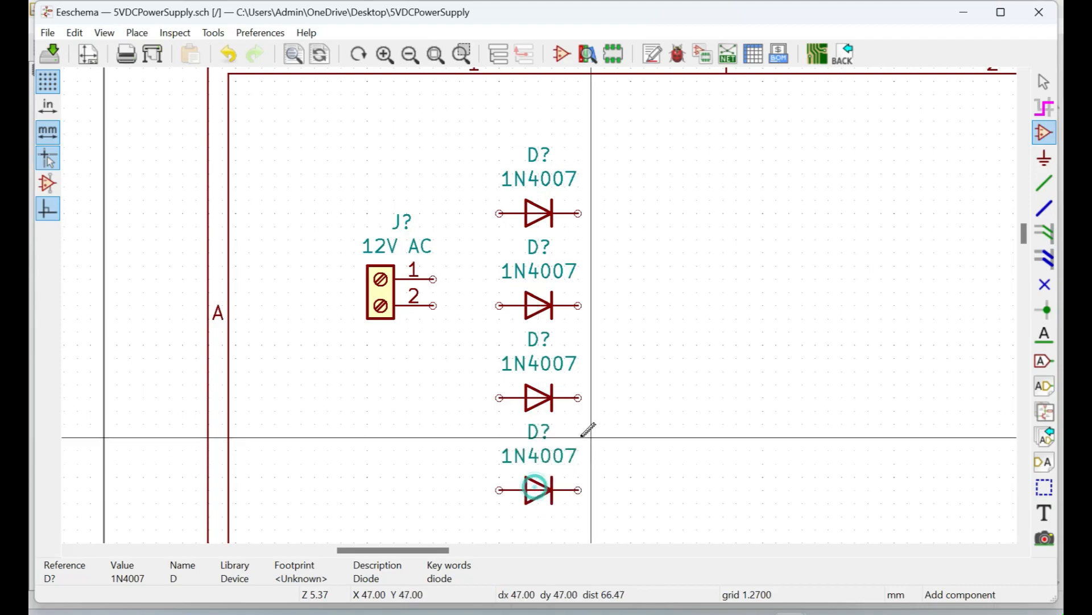
- Mirror the two lower diodes about the Y axis so that they point left
scroll(527, 302, down, 1)
scroll(539, 302, up, 4)
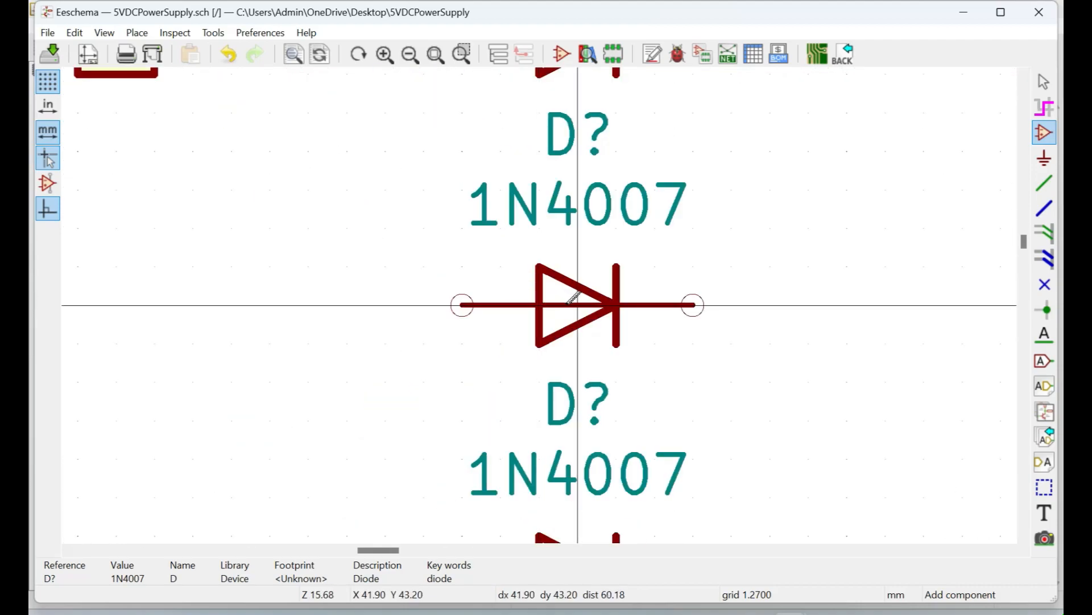
scroll(577, 302, down, 3)
scroll(539, 302, up, 3)
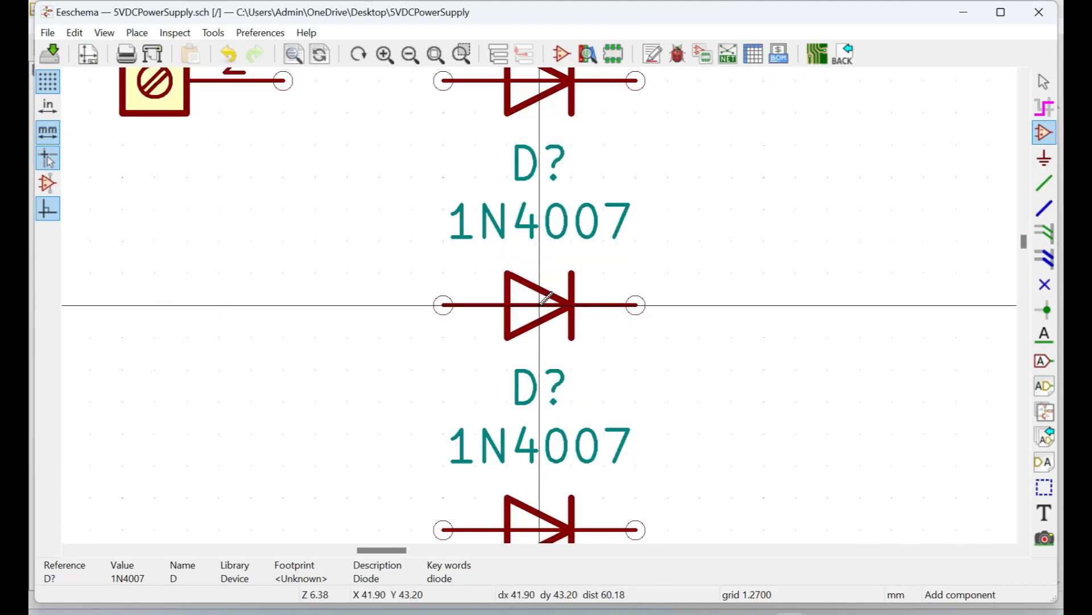
key(y)
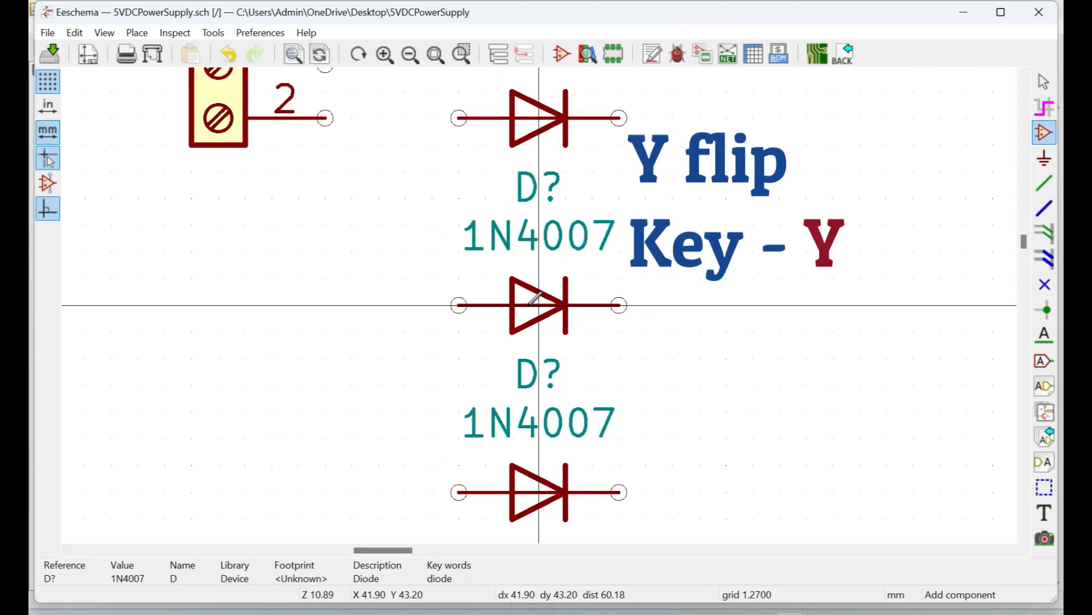
scroll(541, 413, down, 1)
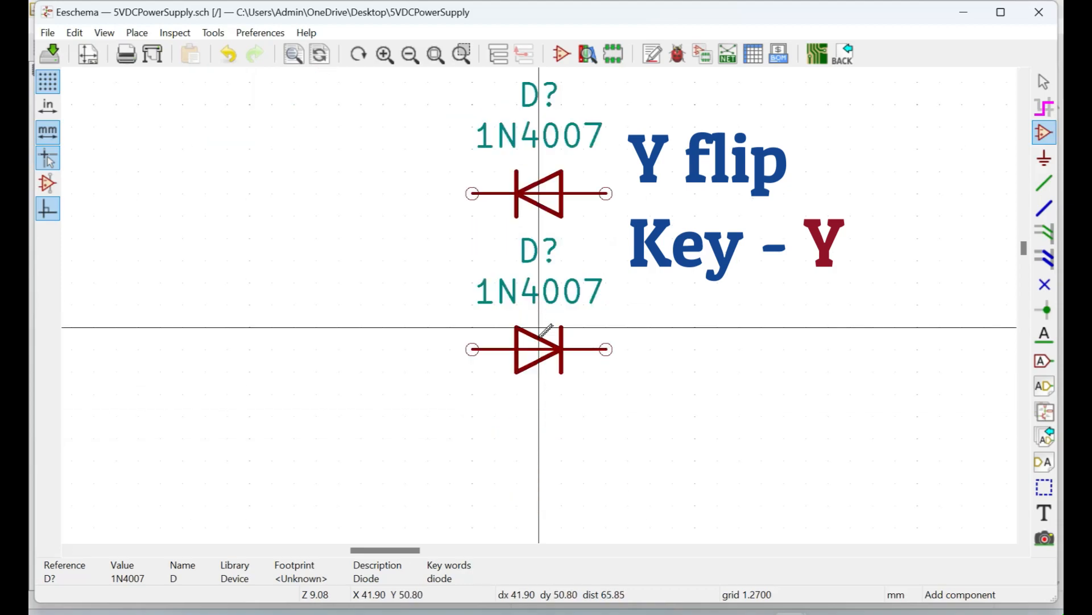
key(y)
click(539, 349)
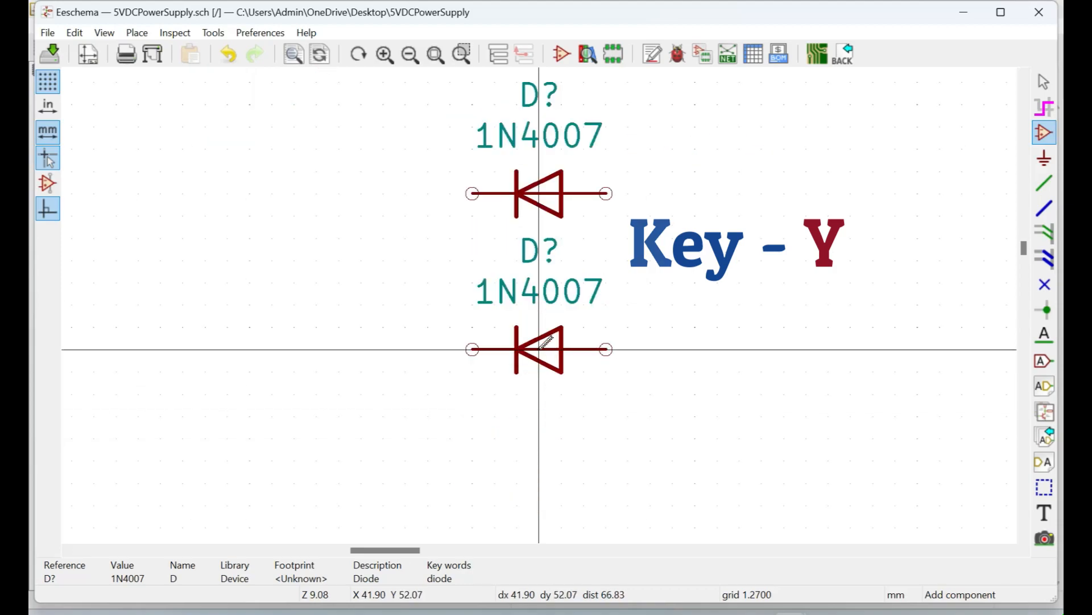
- Move the 12V AC screw terminal slightly left and down to about Y 38.10 mm, level with the middle of the diode column
scroll(489, 234, down, 4)
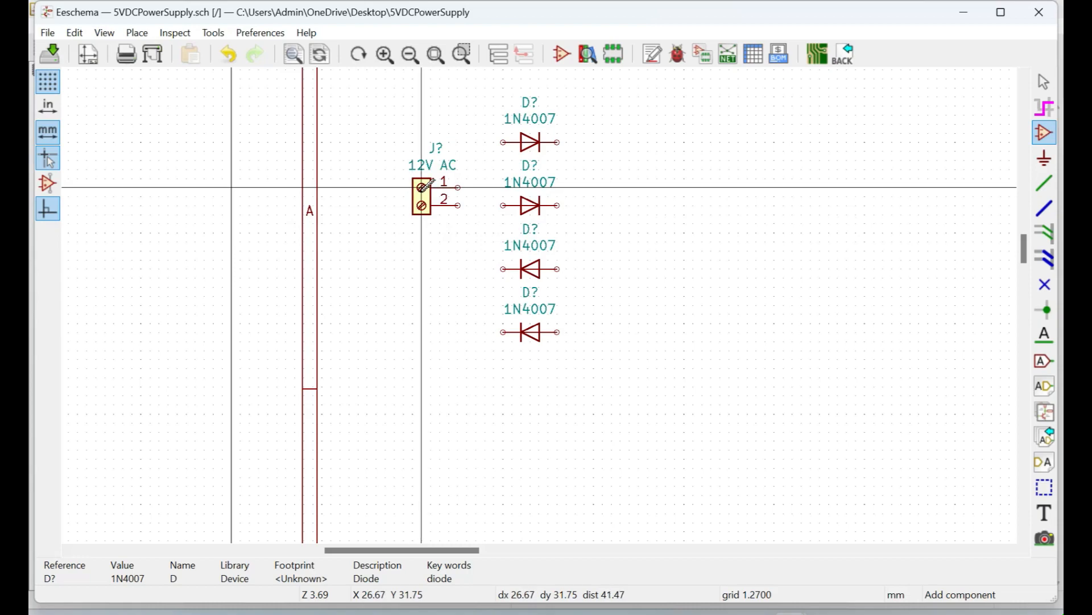
key(m)
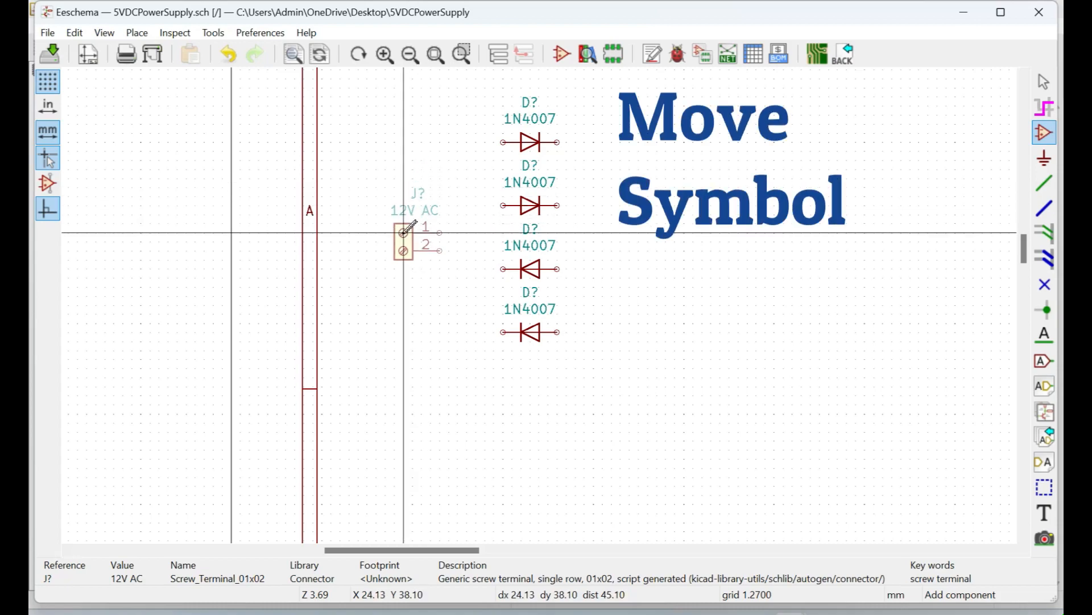
click(394, 232)
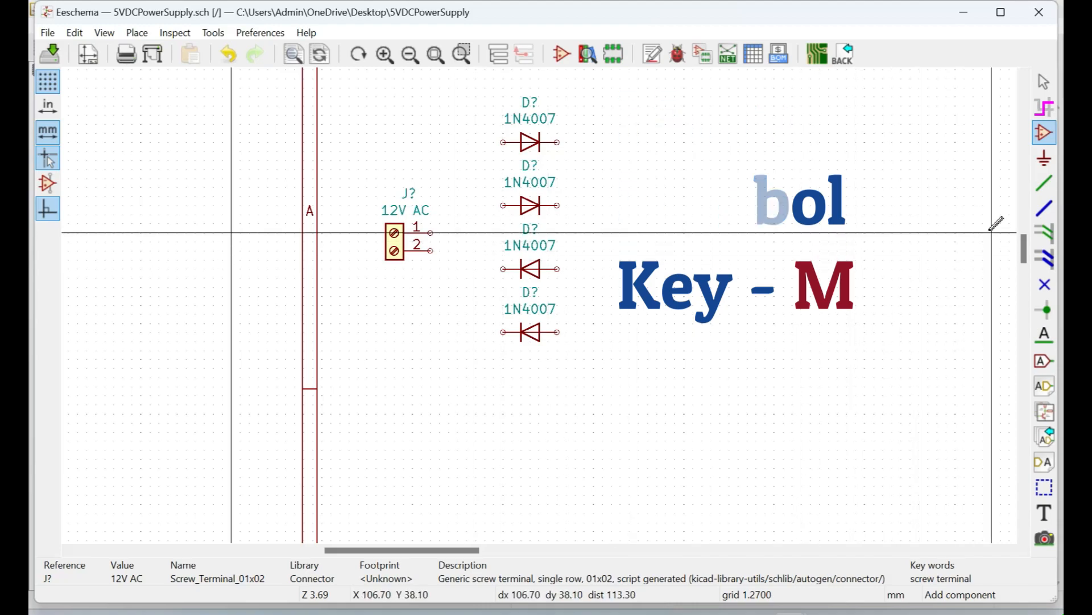
- Wire the left end of the first diode to the left end of the third diode, routing the wire left around the second
click(1044, 184)
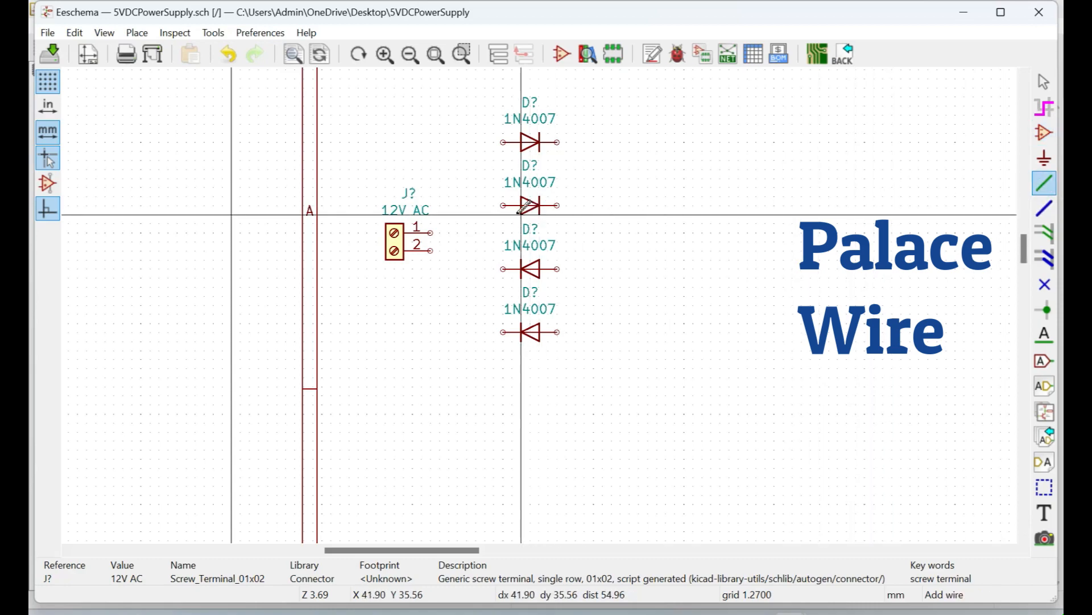
click(503, 142)
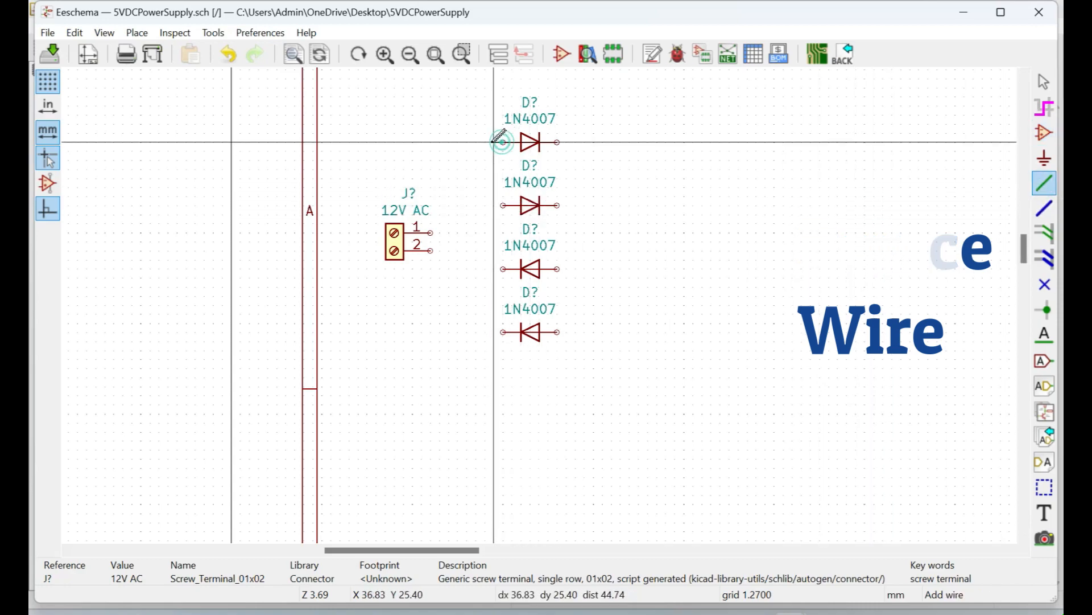
click(458, 142)
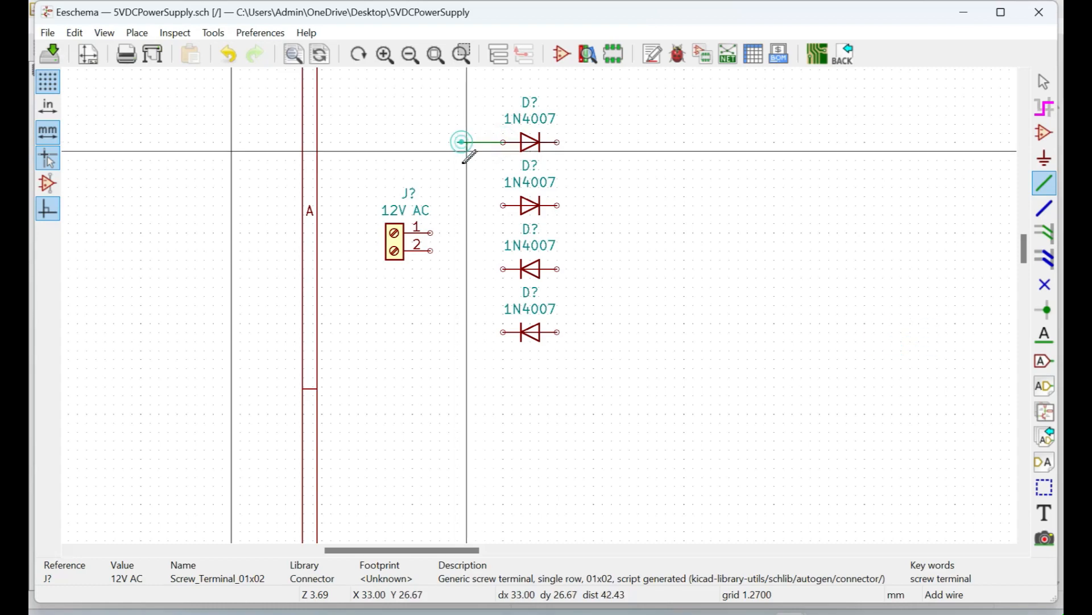
scroll(464, 228, up, 3)
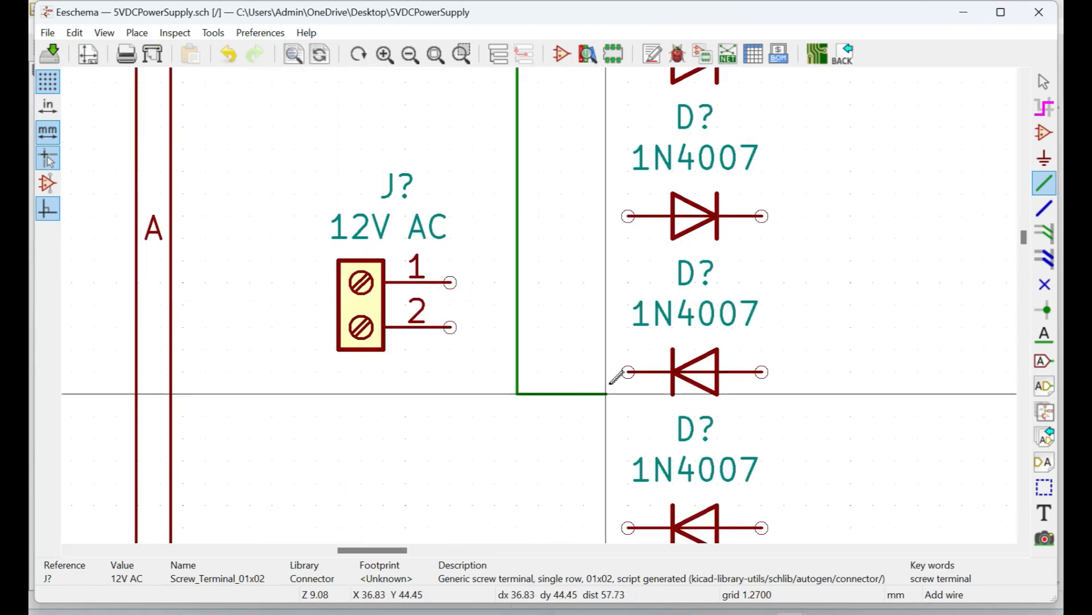
click(628, 371)
- Wire the left end of the second diode to the left end of the fourth, with the vertical run inside the first wire
scroll(576, 302, down, 2)
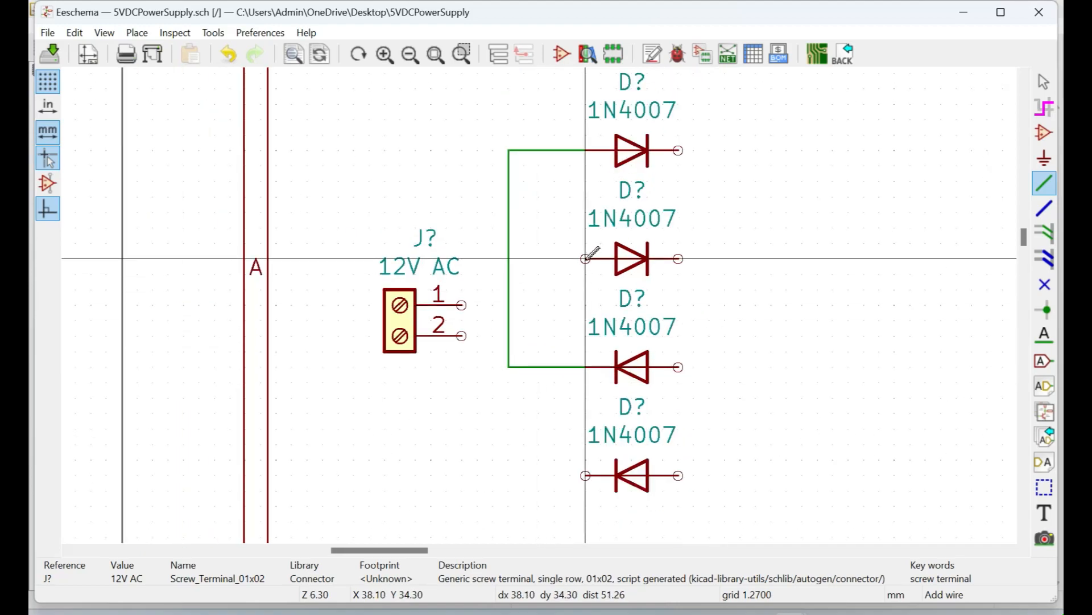
click(586, 258)
click(539, 259)
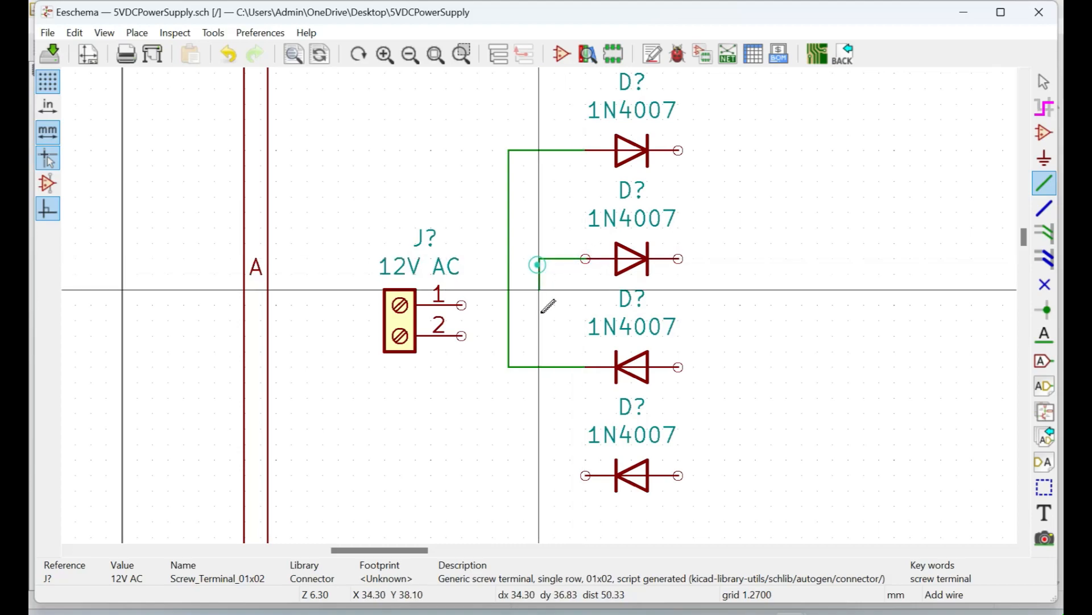
click(591, 473)
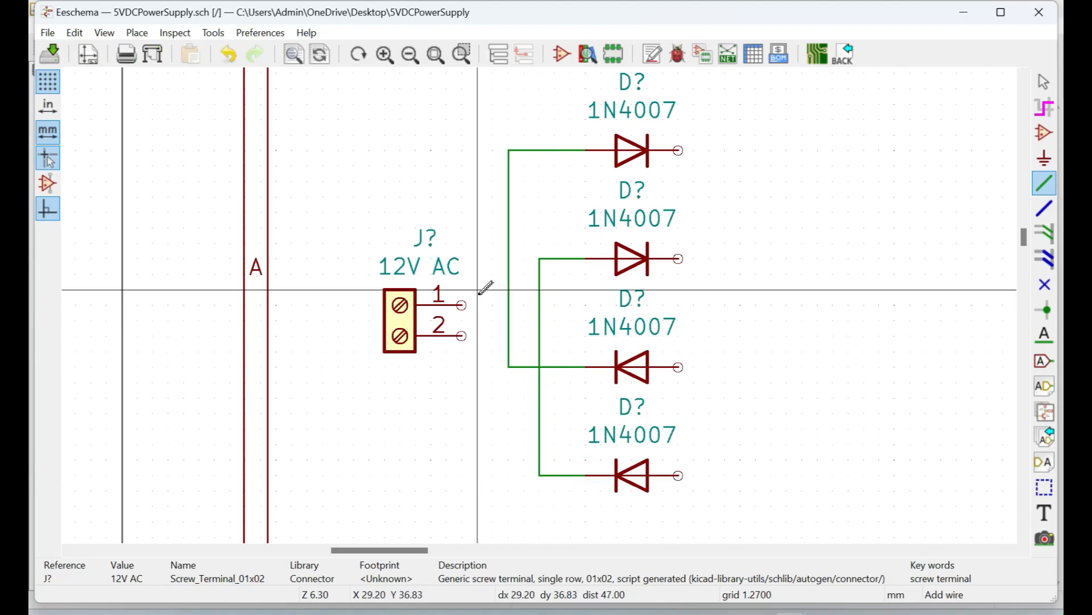
- Wire screw terminal pin 1 to the outer vertical wire and pin 2 to the inner vertical wire
click(462, 305)
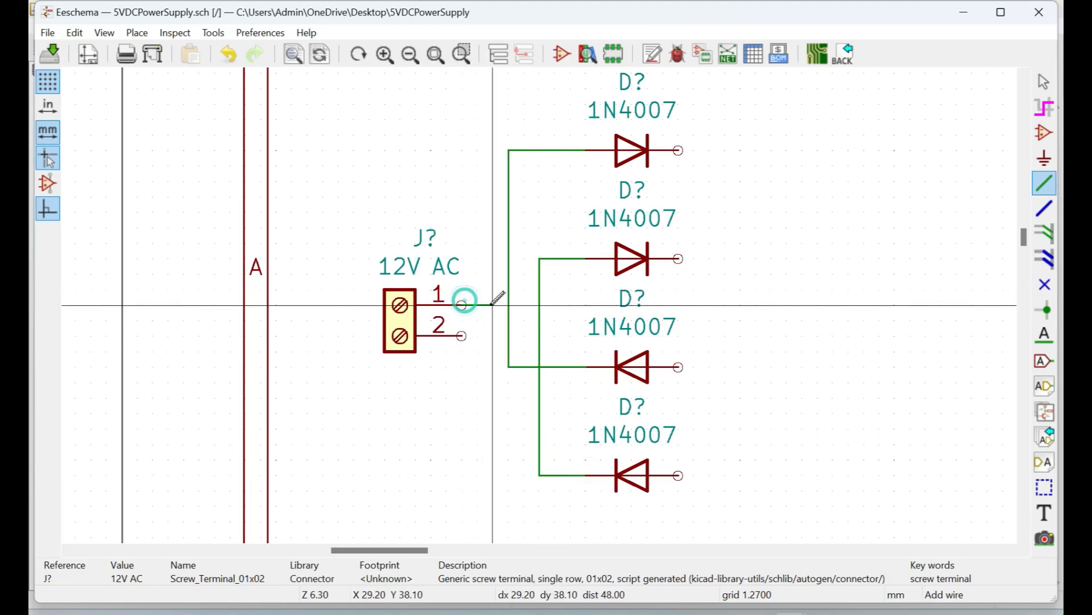
click(462, 335)
click(538, 335)
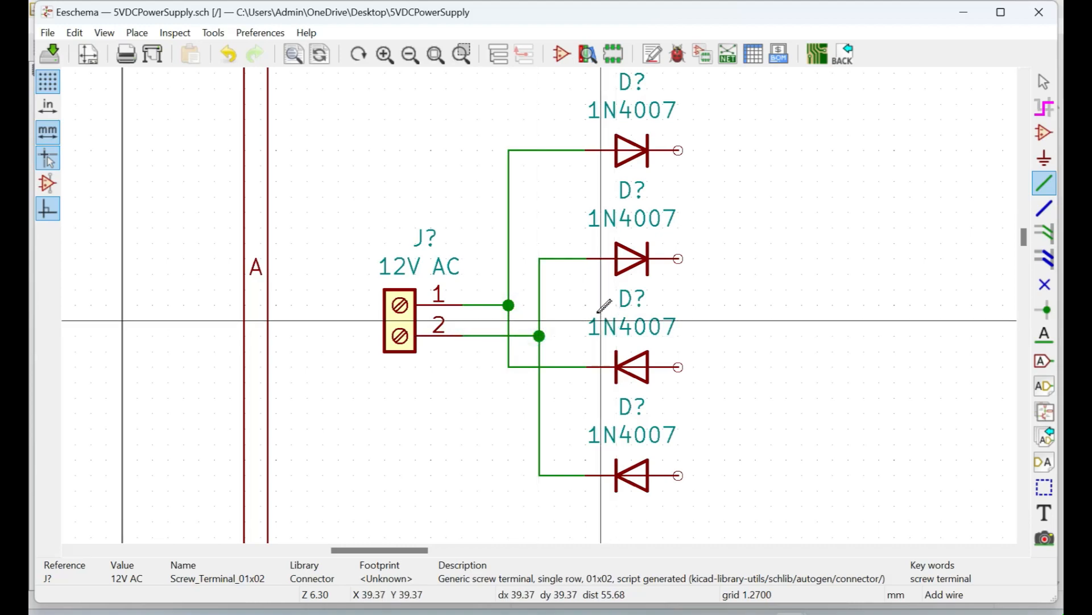
- Wire the cathodes of the two upper diodes together on their right side
scroll(524, 305, down, 3)
scroll(498, 312, up, 5)
scroll(501, 310, down, 3)
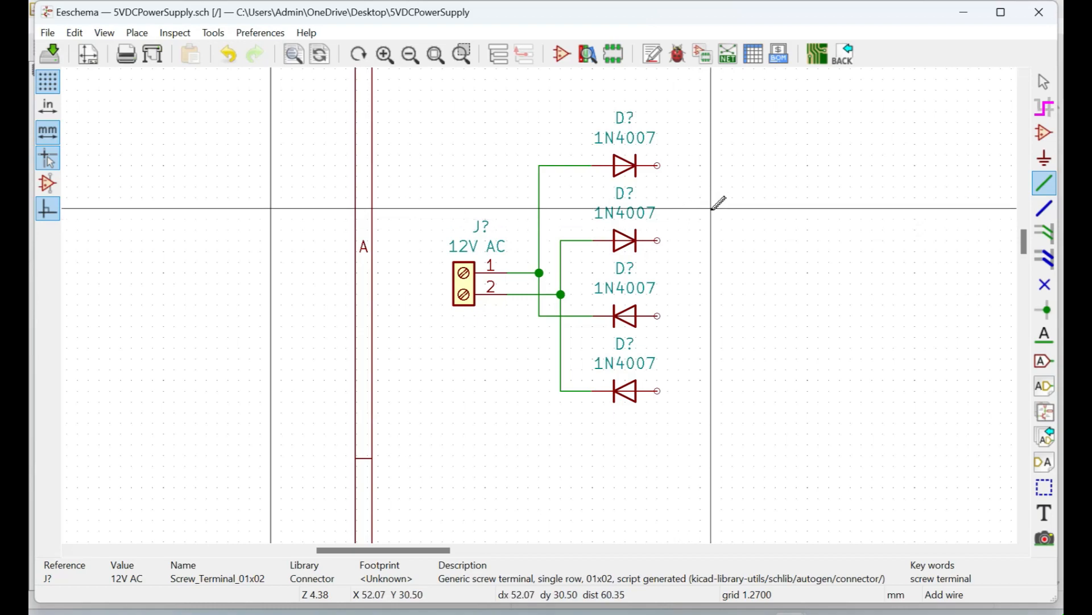
click(658, 165)
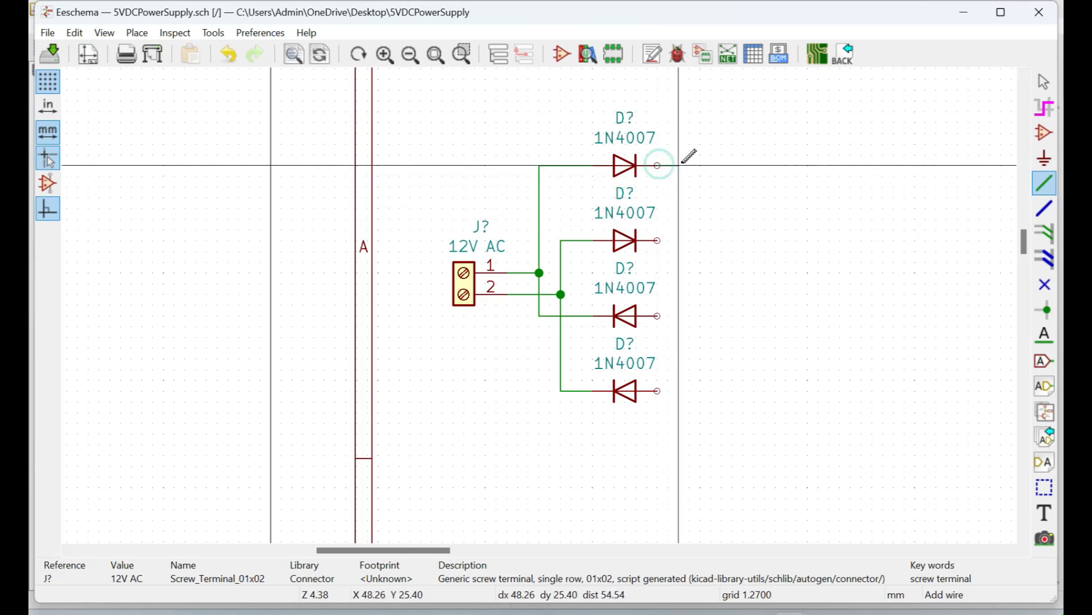
click(690, 240)
click(657, 240)
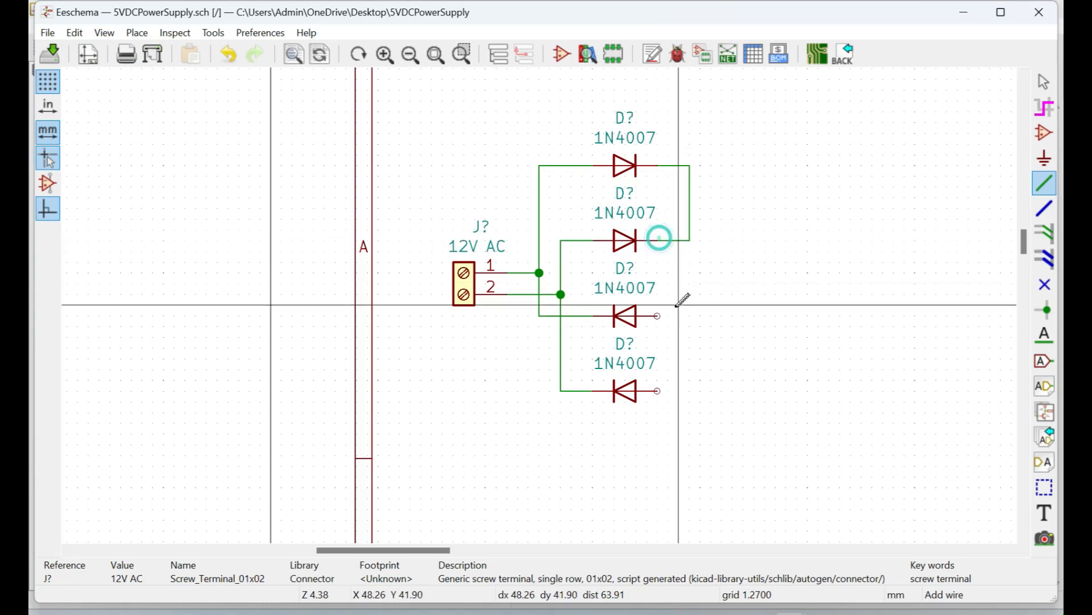
- Wire the anodes of the two lower diodes together on their right side
scroll(660, 313, up, 6)
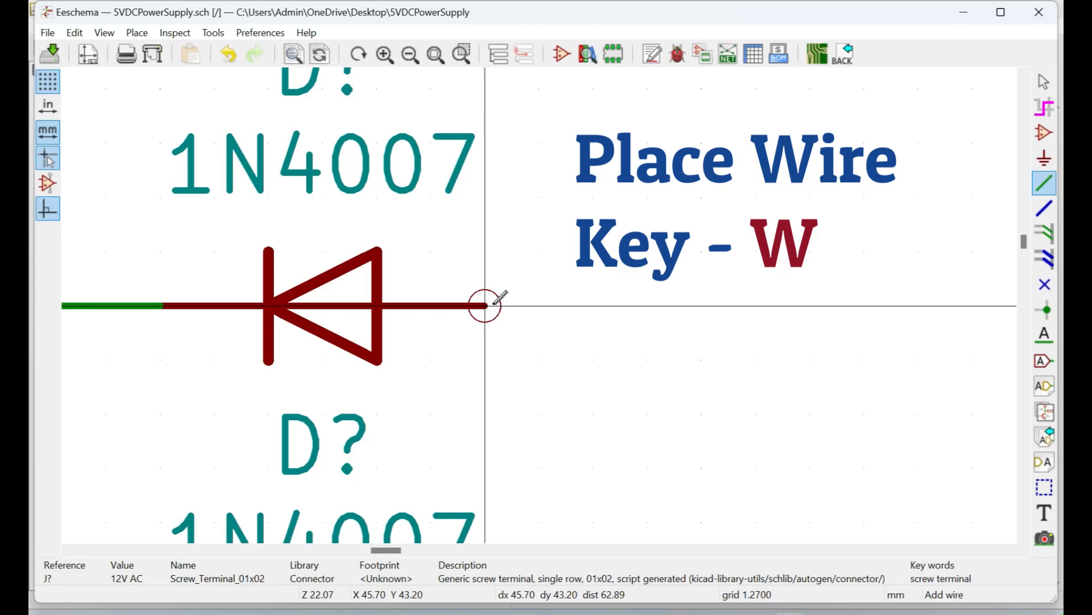
click(484, 305)
scroll(535, 305, down, 3)
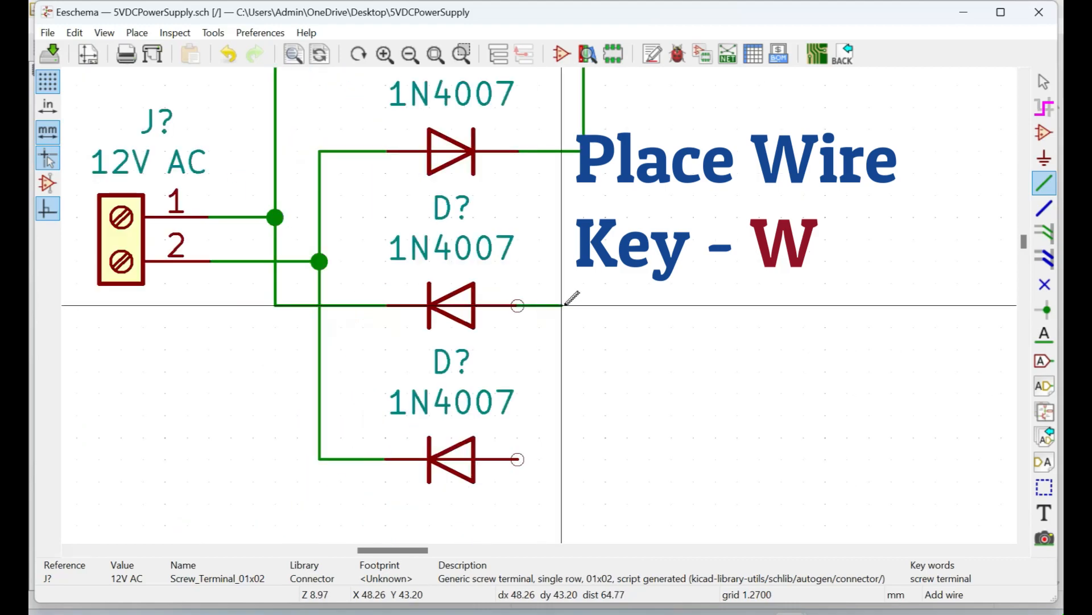
click(583, 306)
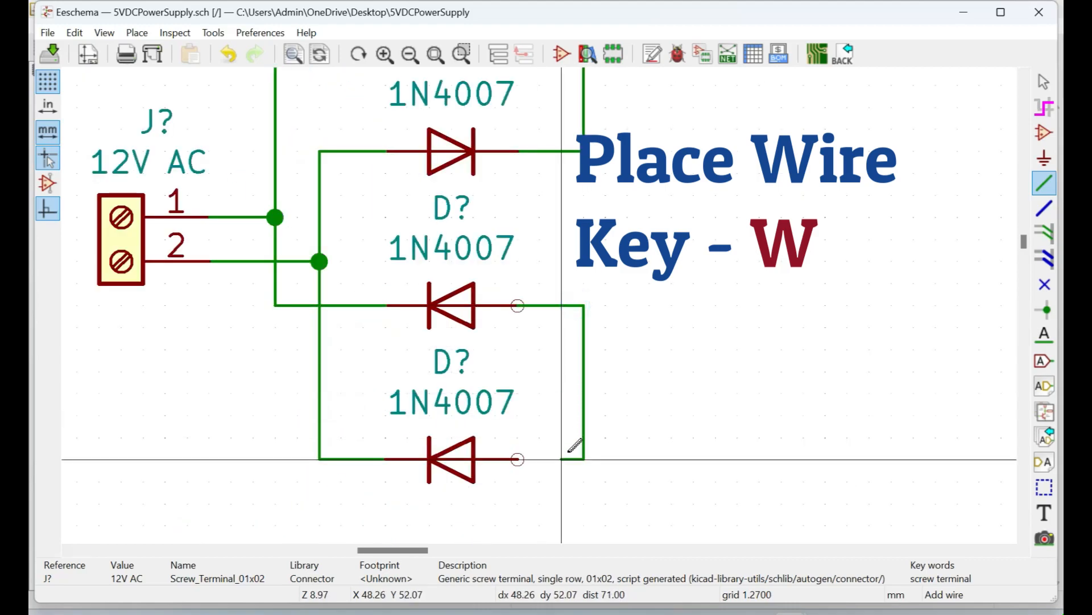
click(518, 459)
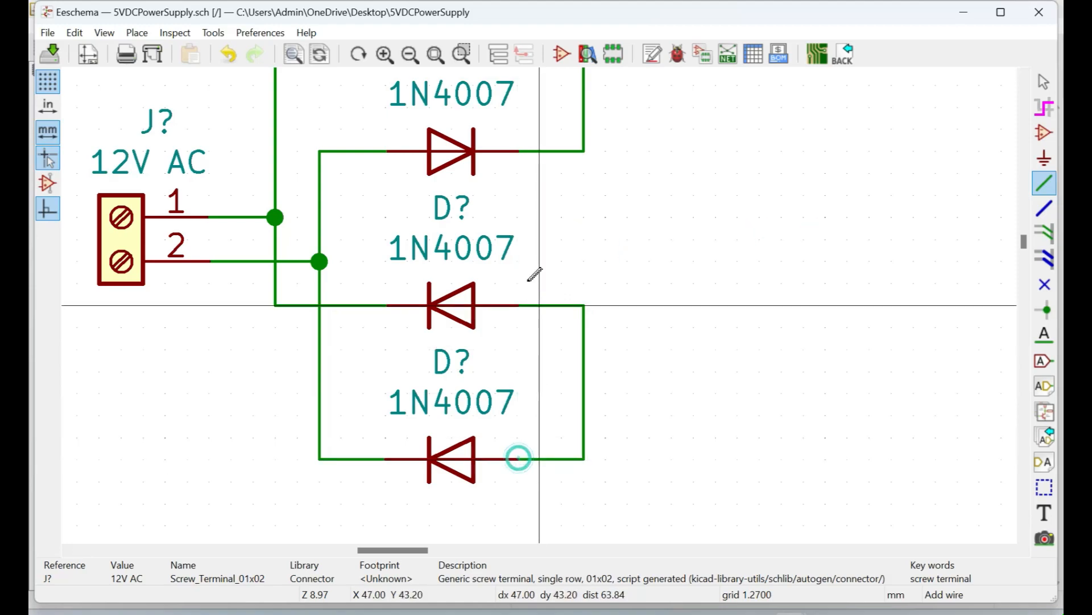
- Add a CP polarized capacitor to the schematic on the right side of the diode bridge
scroll(534, 296, down, 1)
scroll(532, 212, down, 2)
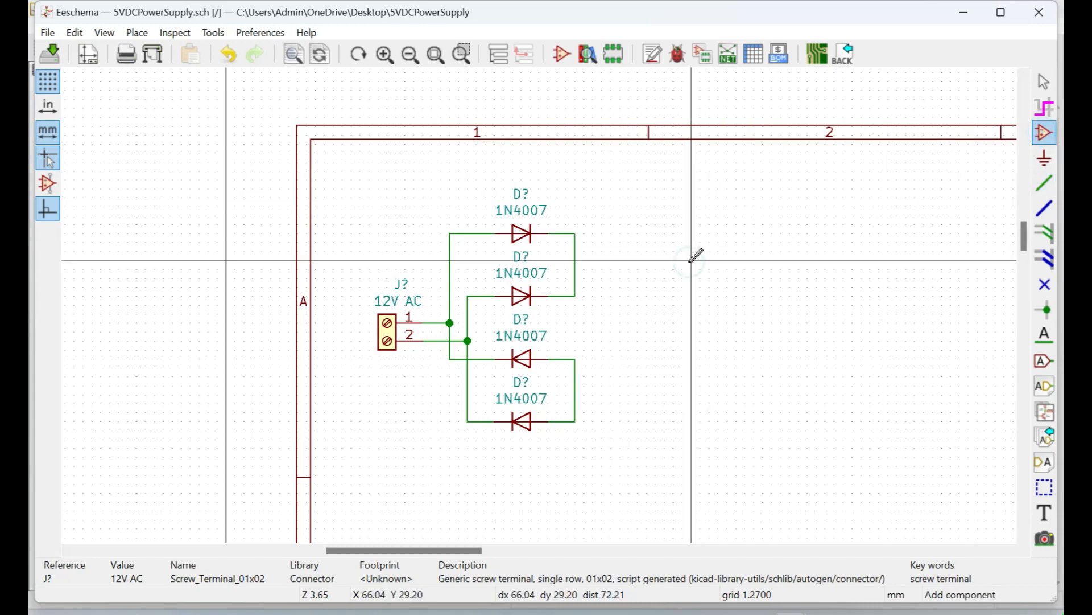
click(695, 256)
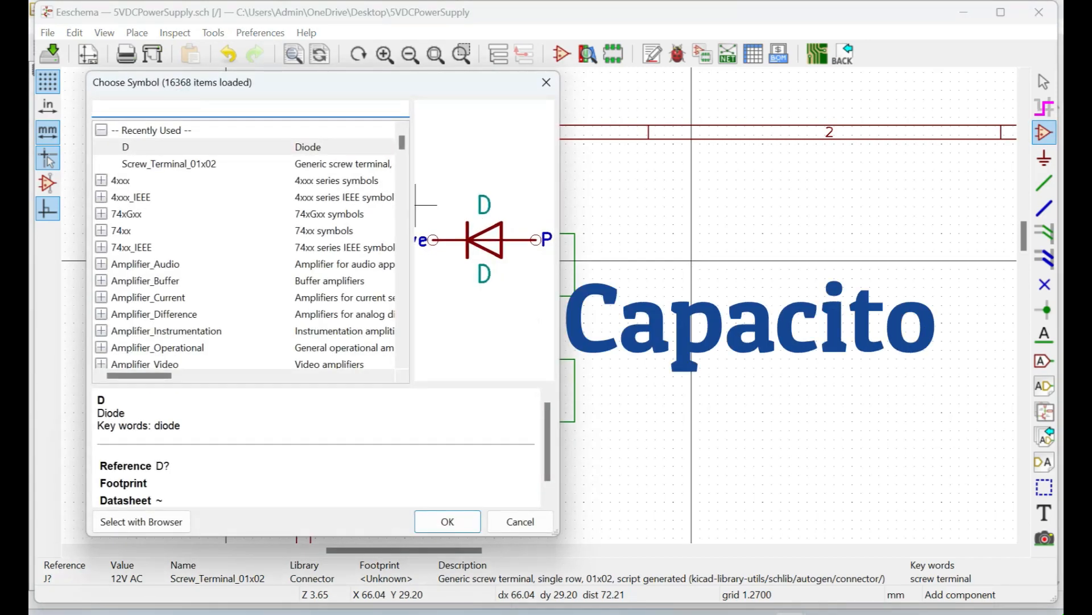
text(CAPACIT)
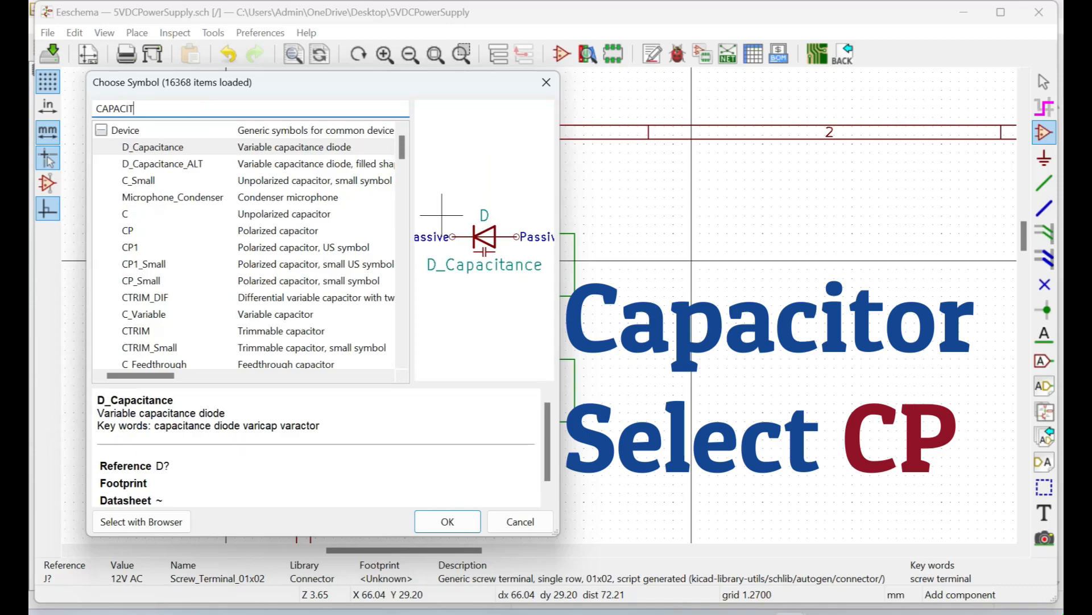
click(128, 232)
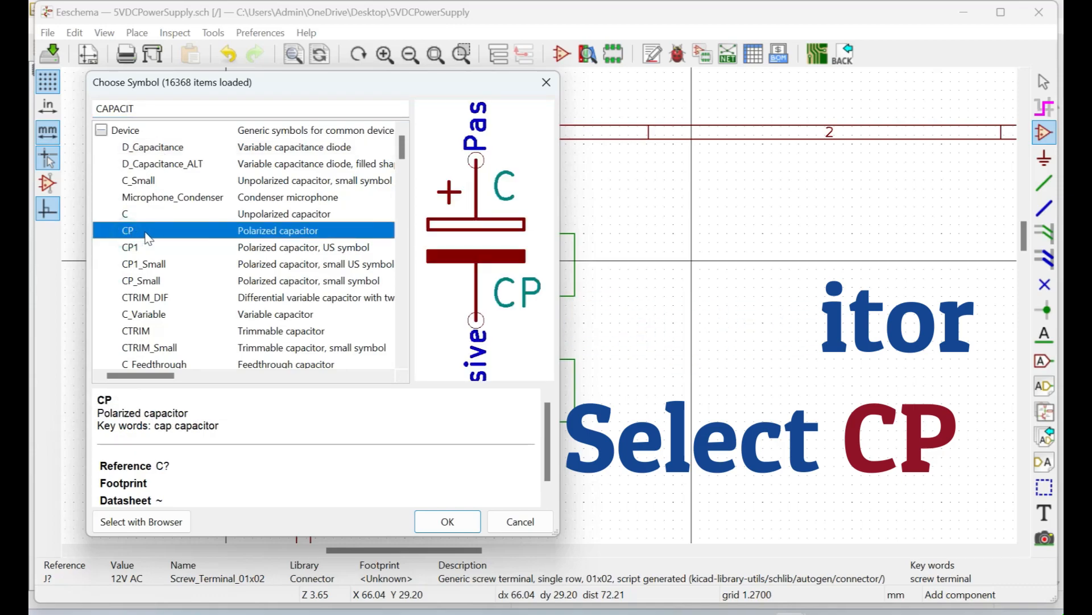
double_click(147, 232)
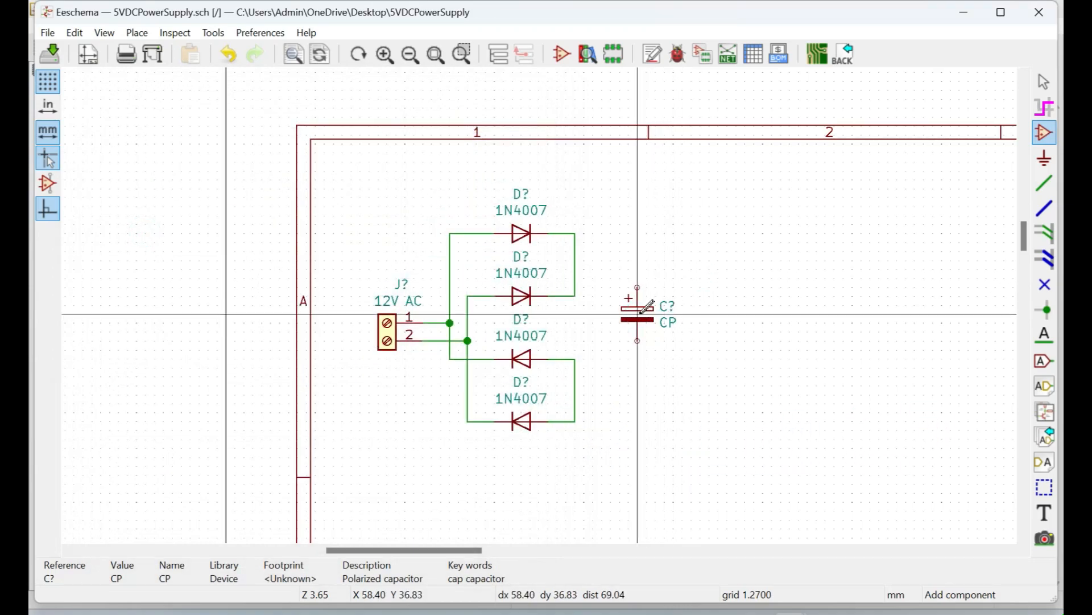
- Set the polarized capacitor's value to 1000uF
key(e)
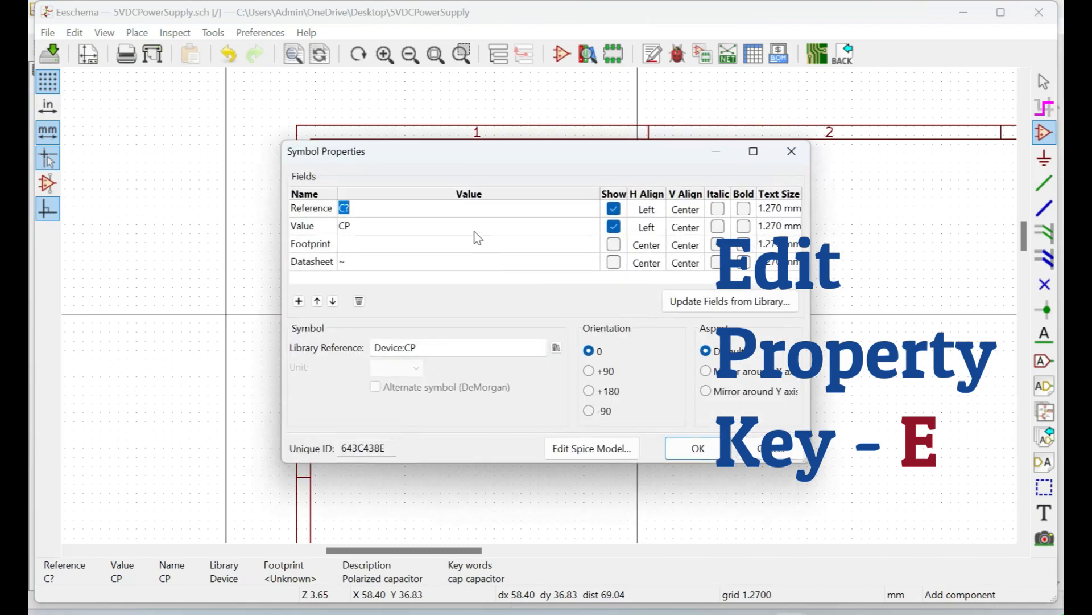
click(442, 227)
click(440, 226)
text(100)
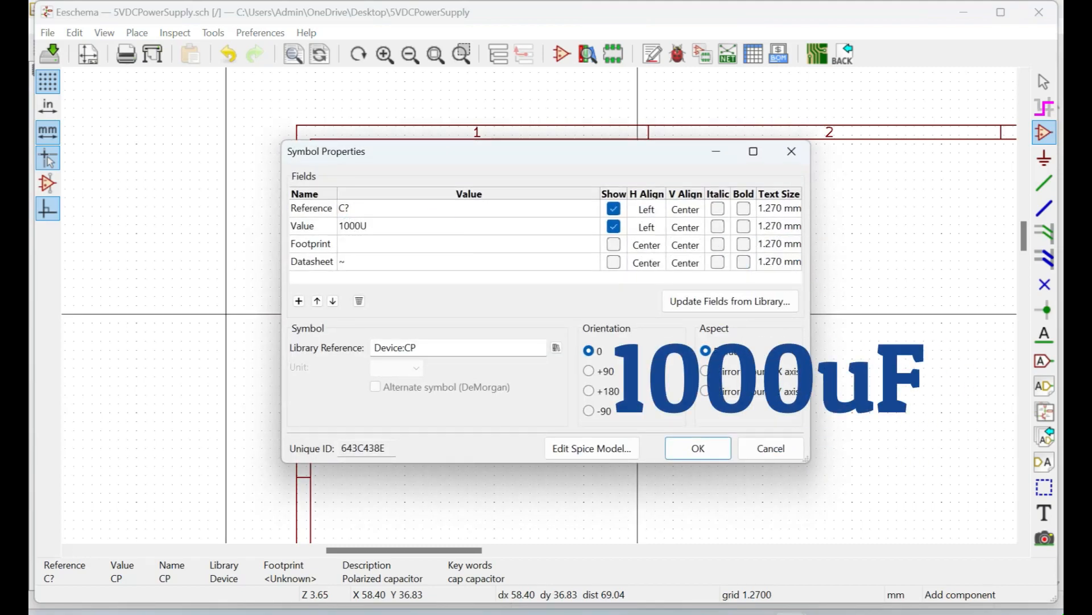
text(0uF)
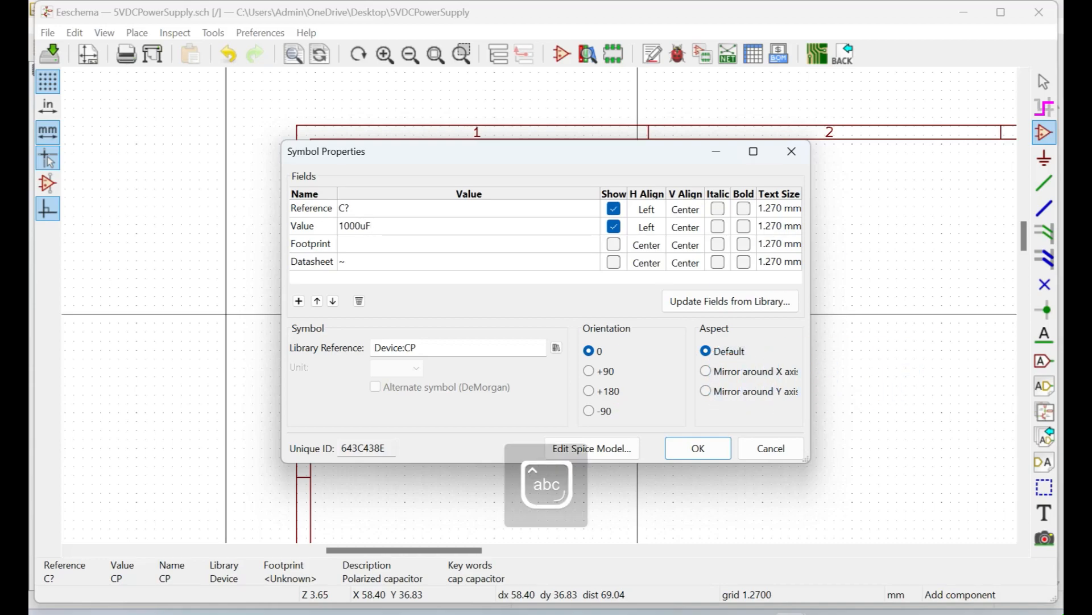
click(681, 452)
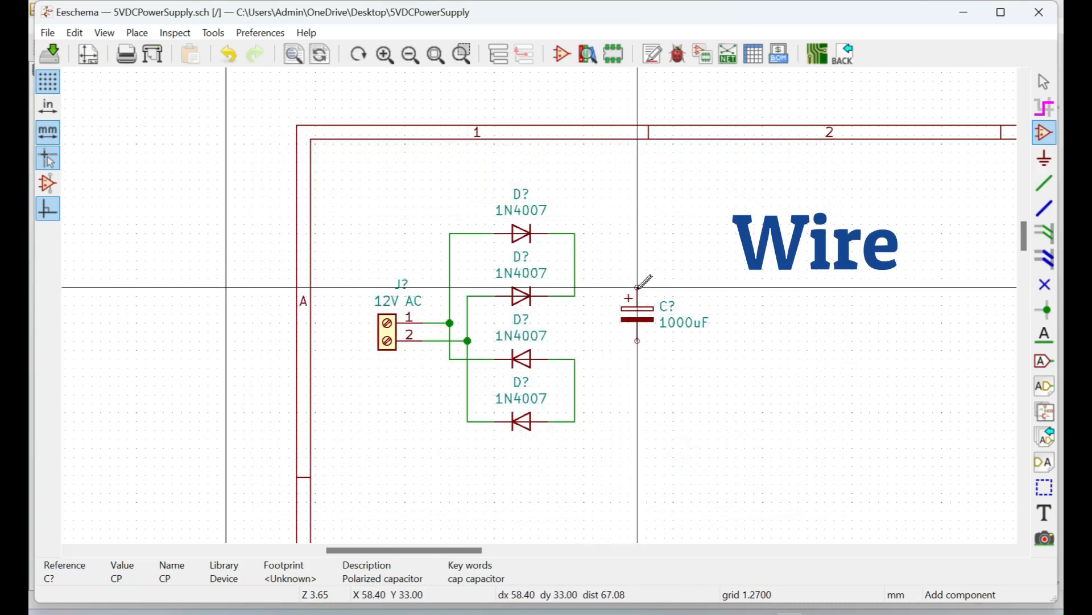
- Wire the capacitor's positive pin to the upper diodes' joined cathodes and its negative pin to the lower diodes' joined anodes
key(w)
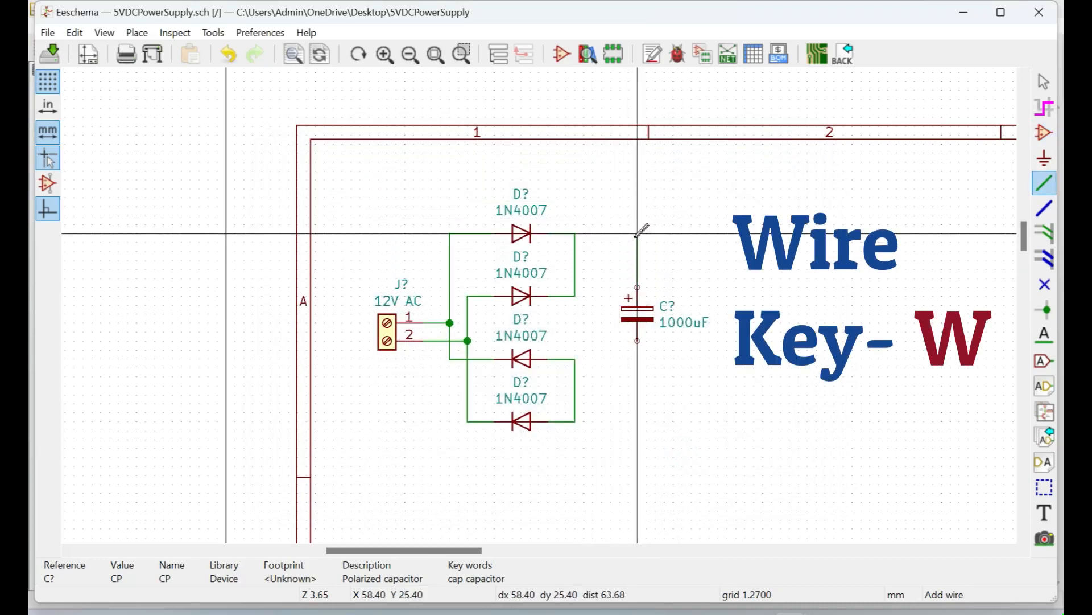
click(575, 233)
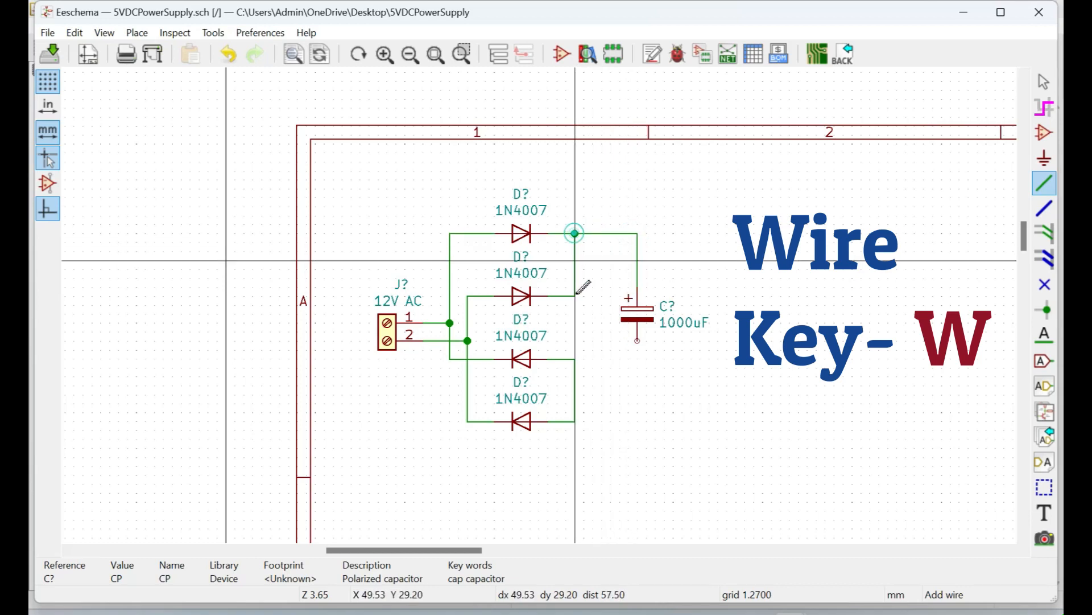
click(637, 340)
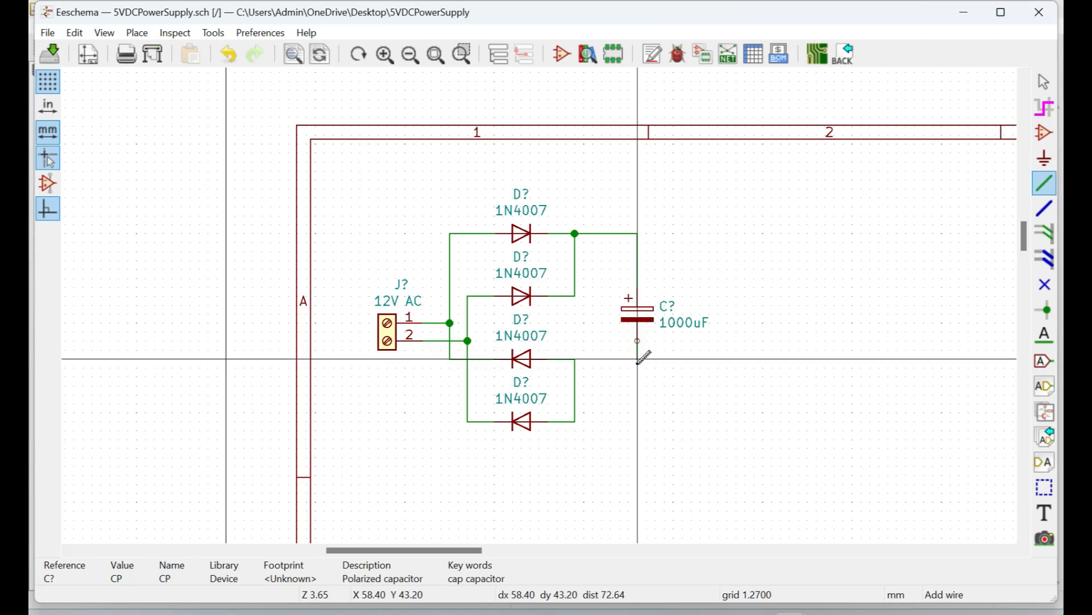
click(638, 421)
click(575, 422)
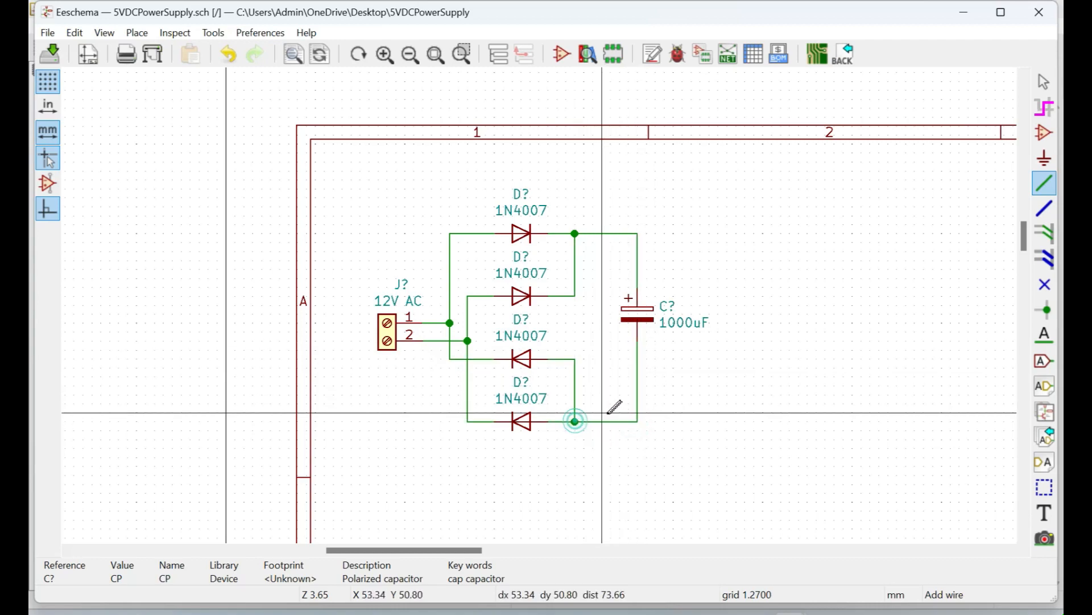
- Place an LM7805_TO220 regulator to the right of the capacitor, with its VI pin level with the upper diode wire
scroll(552, 298, up, 3)
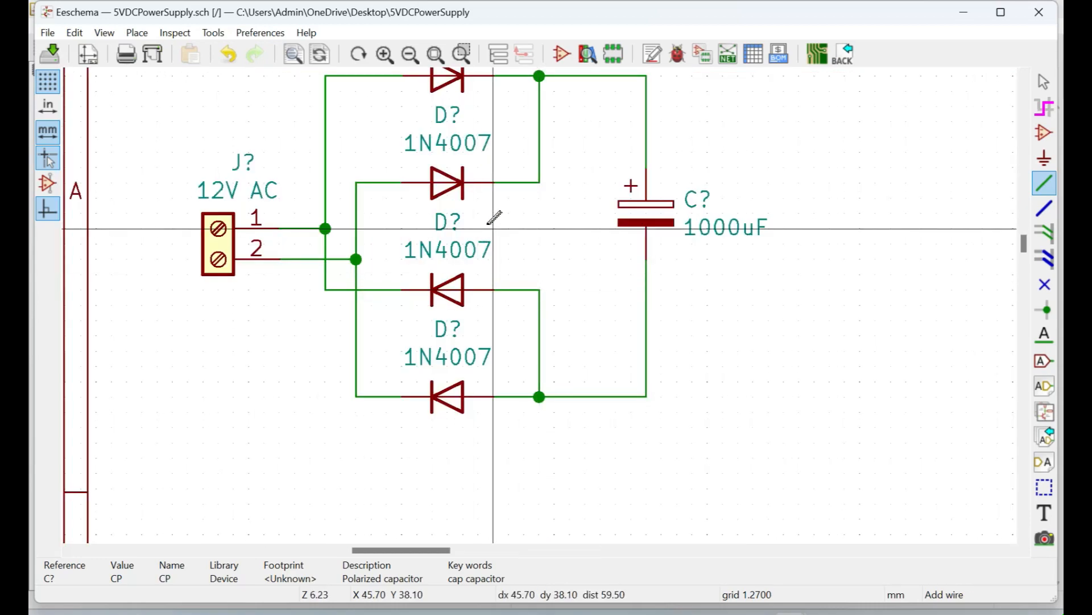
scroll(465, 369, down, 5)
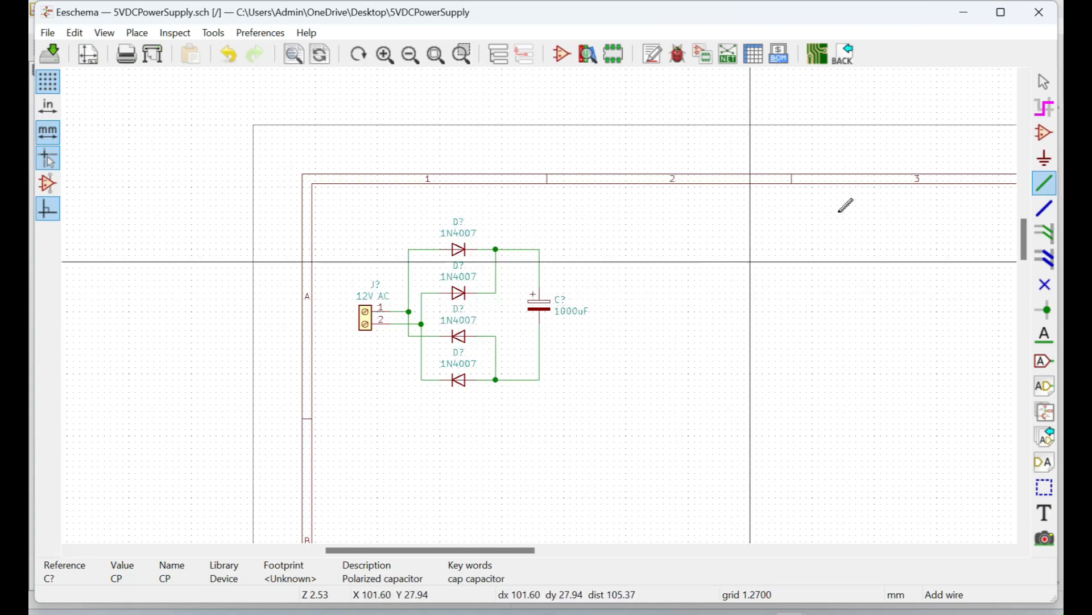
click(1044, 135)
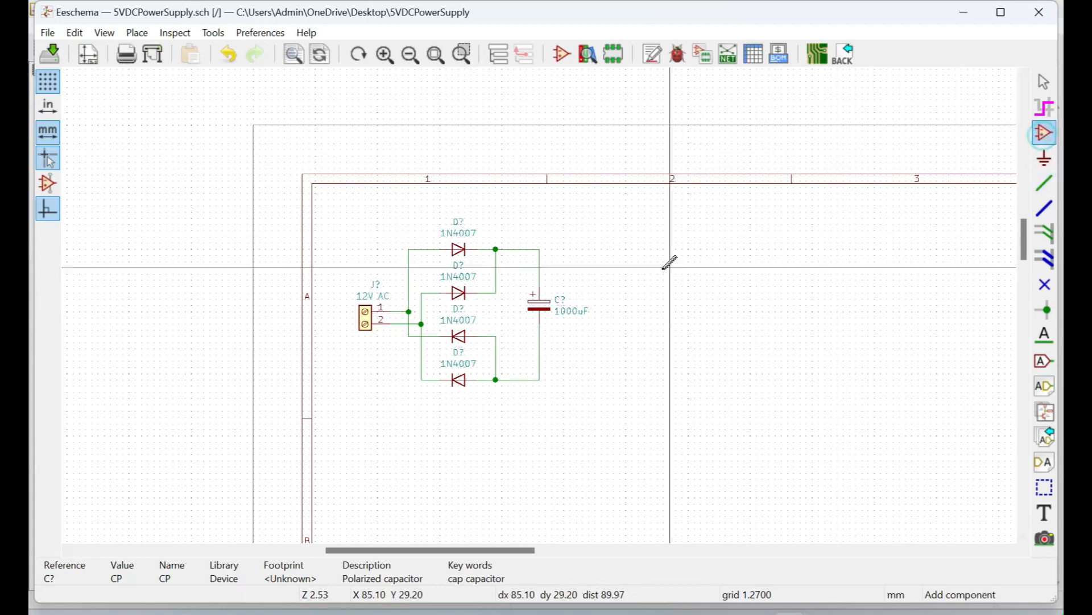
click(663, 268)
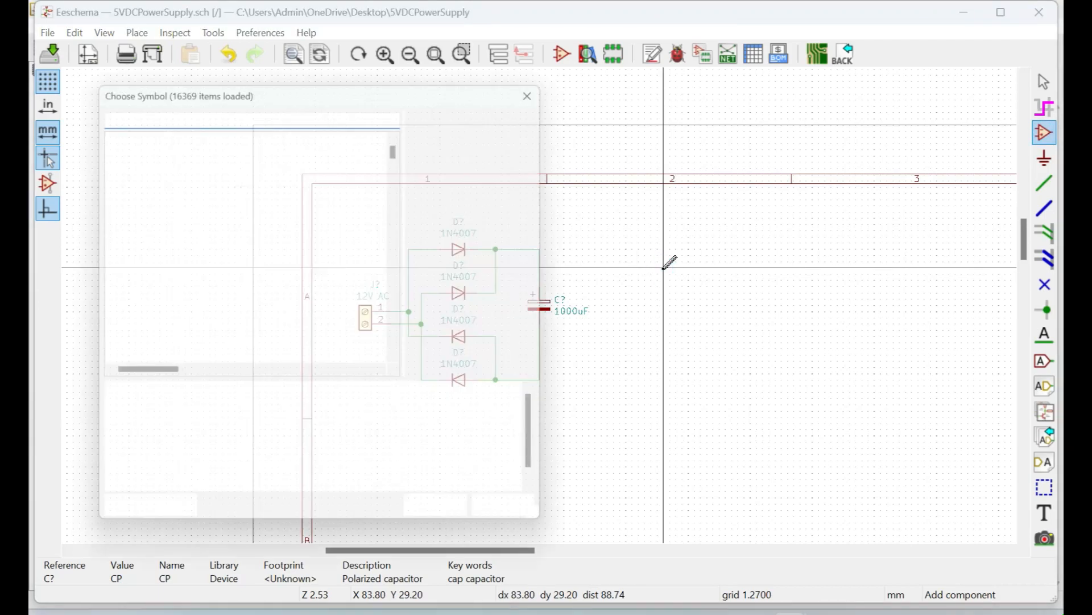
text(7805)
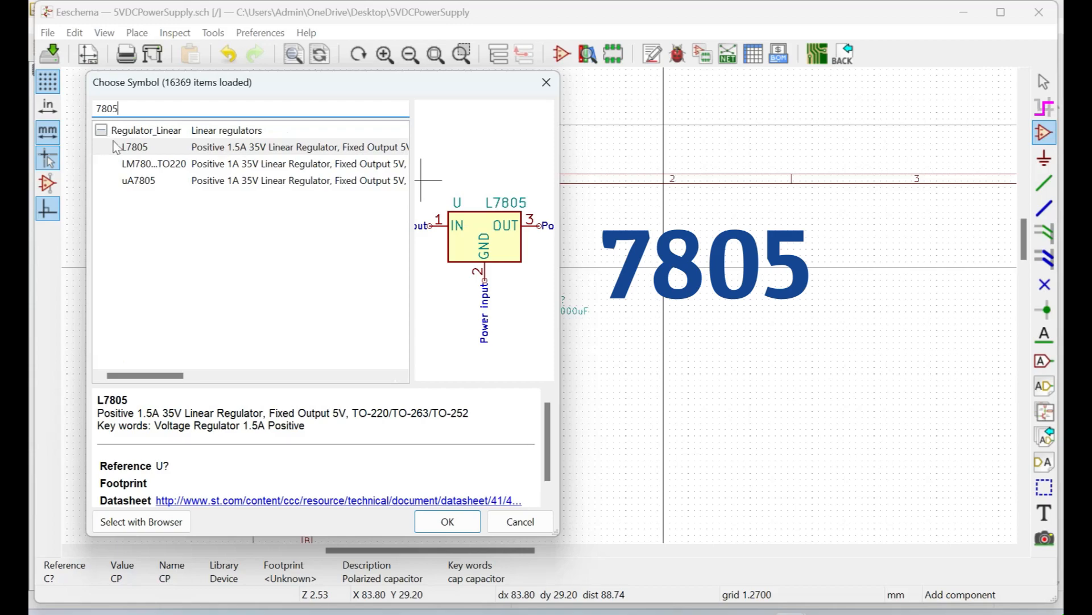
click(166, 147)
click(169, 165)
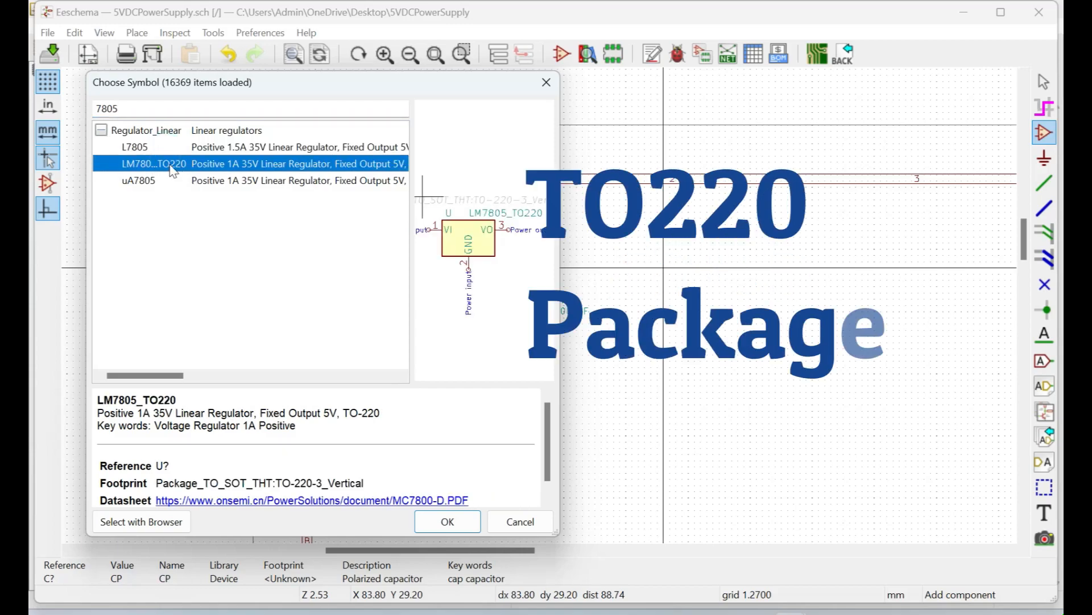
double_click(171, 164)
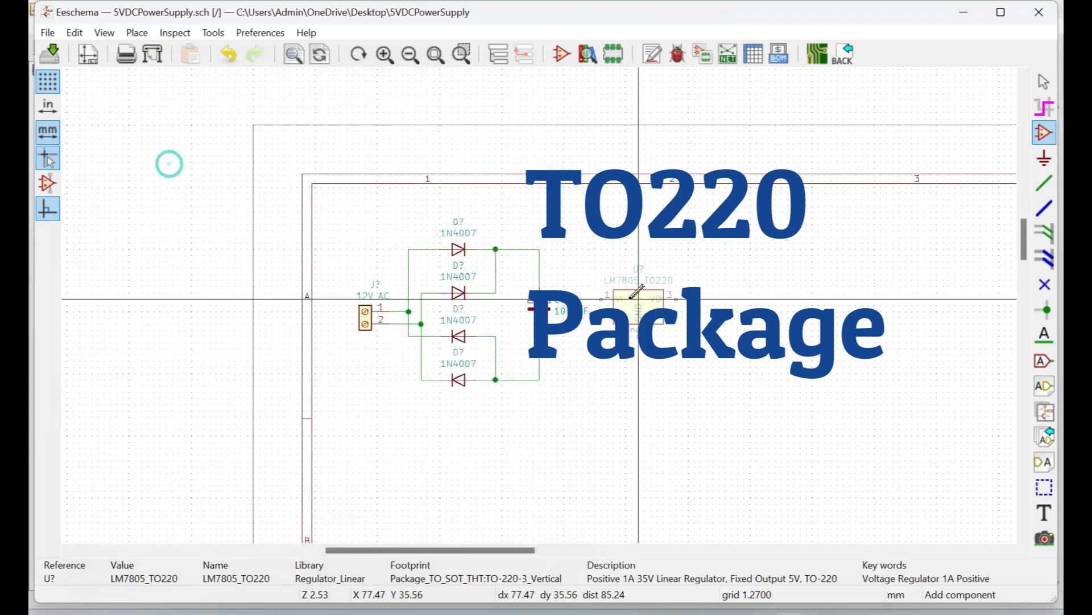
scroll(640, 293, up, 3)
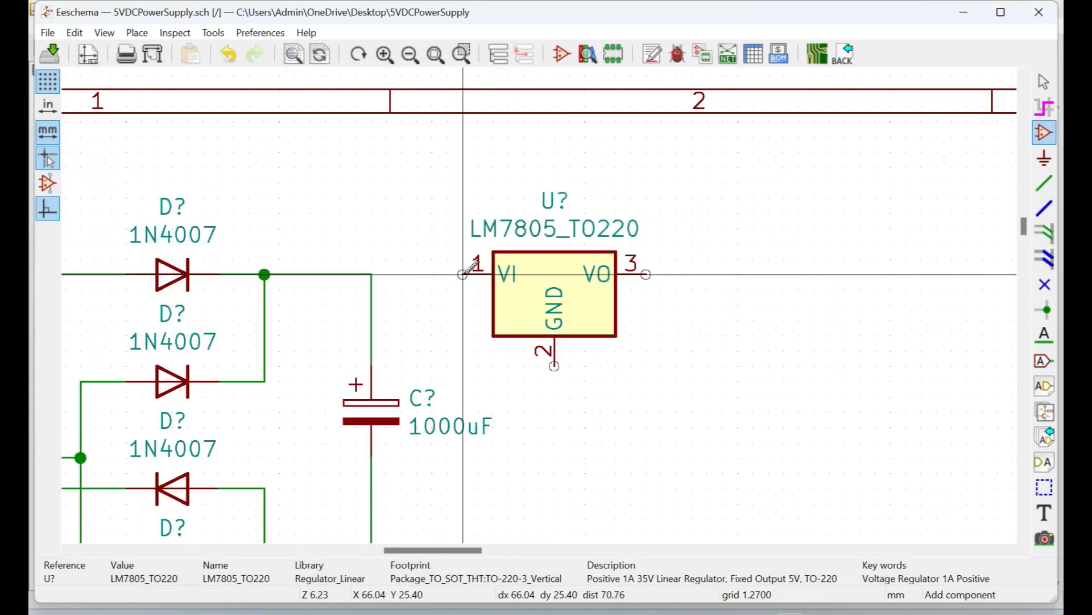
- Wire the regulator's VI pin to the capacitor's positive wire and its GND pin to the capacitor's negative wire
key(w)
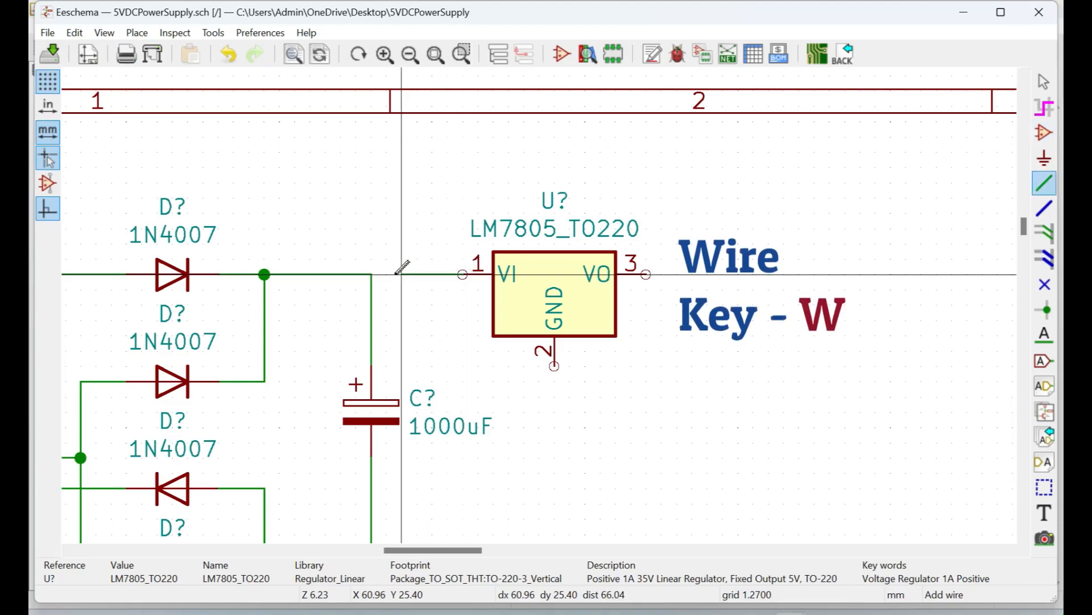
click(370, 275)
scroll(480, 410, down, 4)
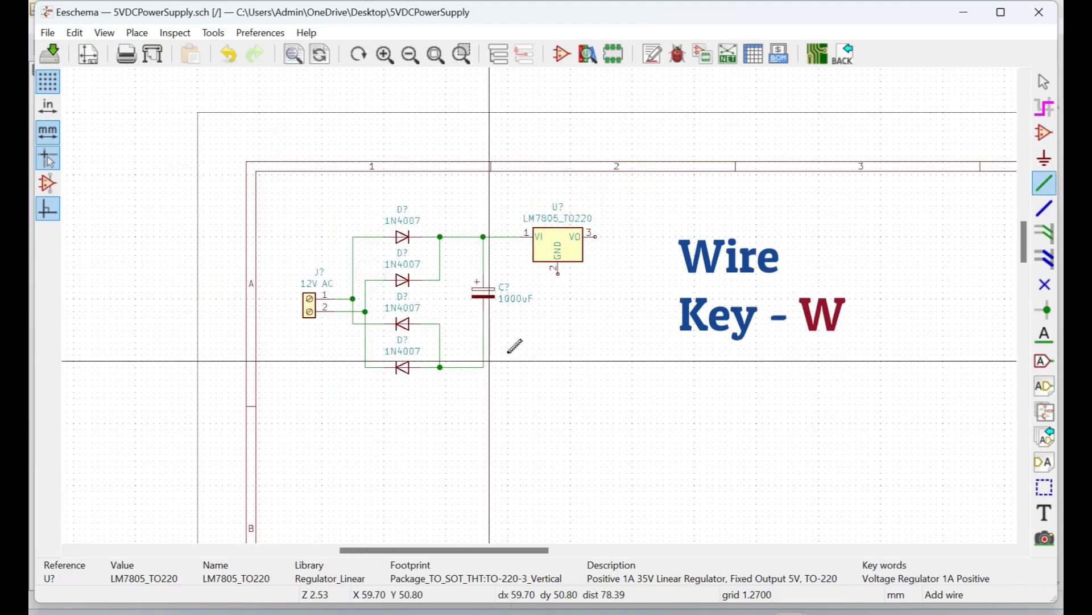
click(557, 273)
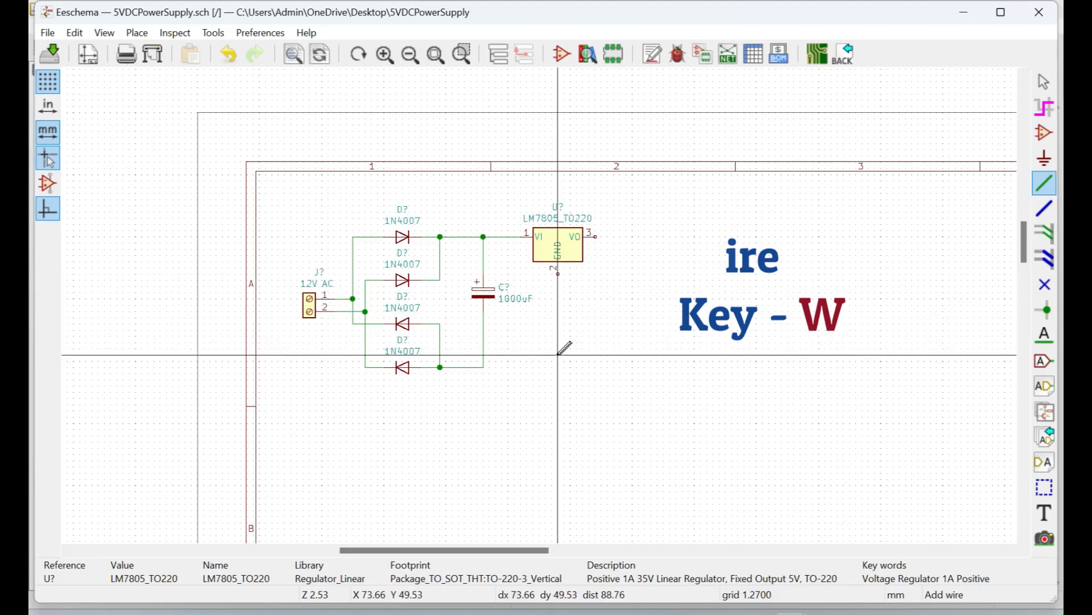
click(483, 367)
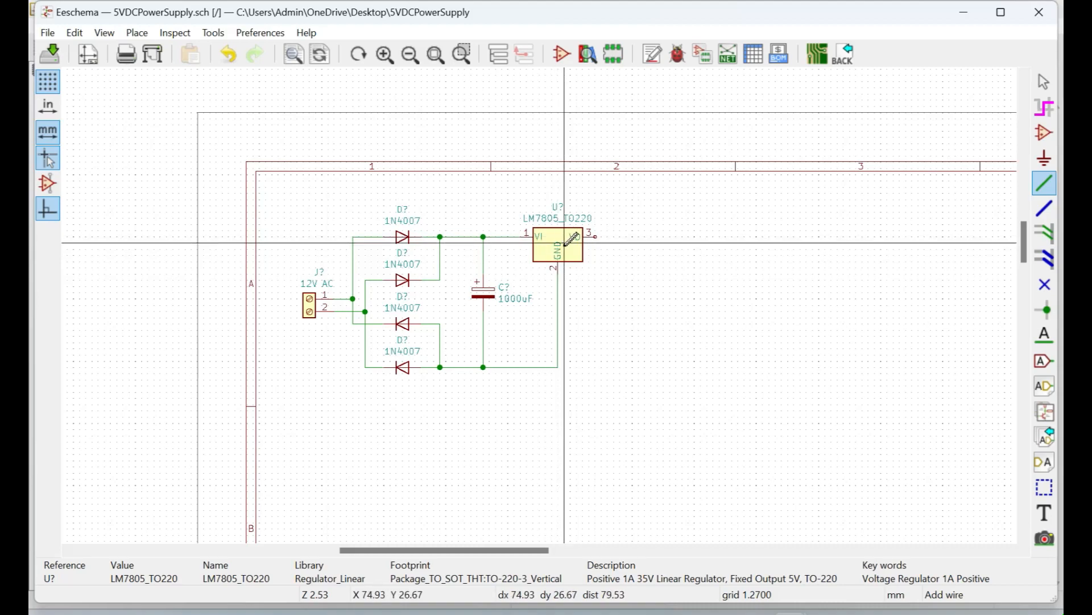
- Duplicate the 1000uF capacitor and place the copy to the right of the voltage regulator
scroll(497, 301, up, 5)
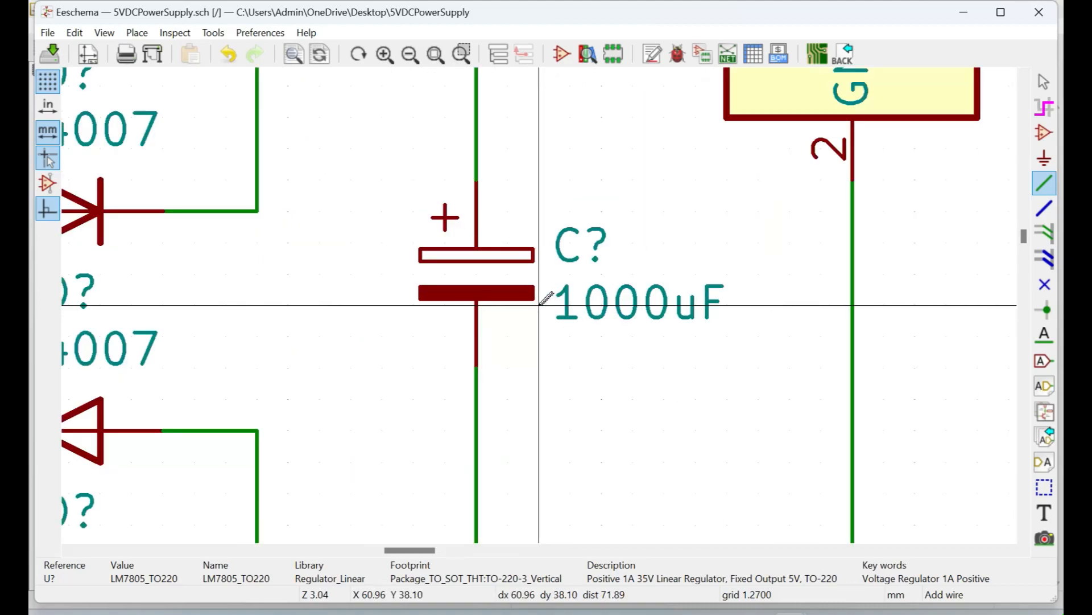
scroll(727, 253, down, 3)
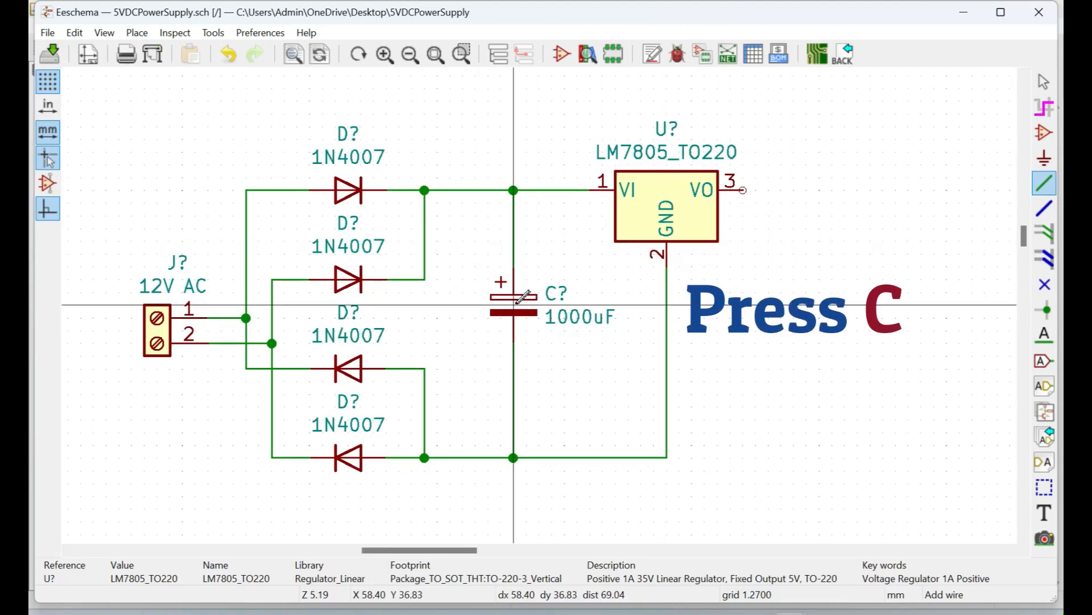
key(c)
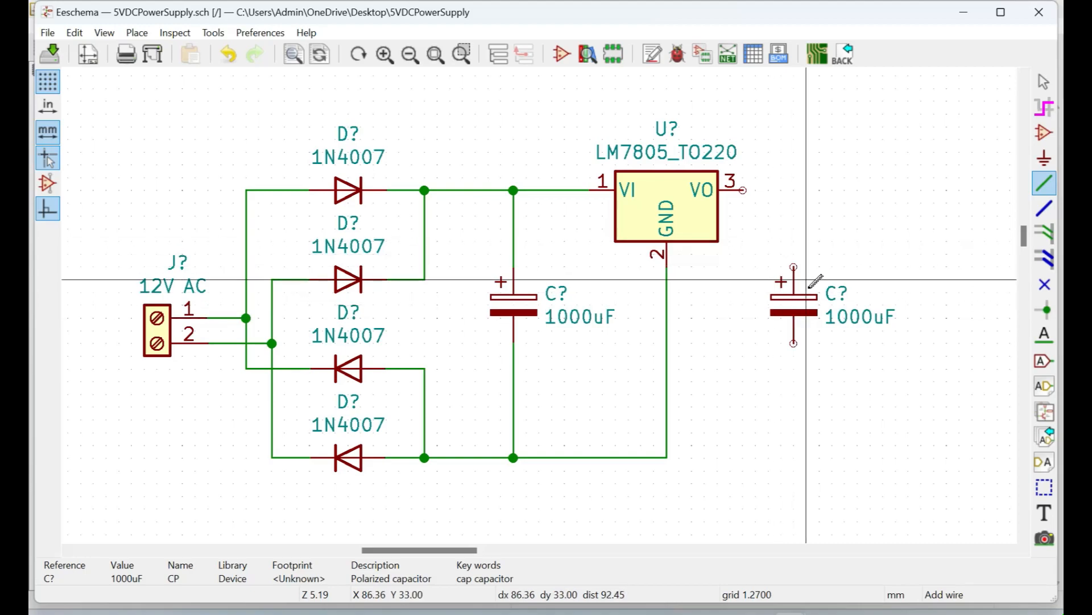
- Set the duplicated capacitor's value to 100uF
key(e)
click(470, 232)
click(470, 231)
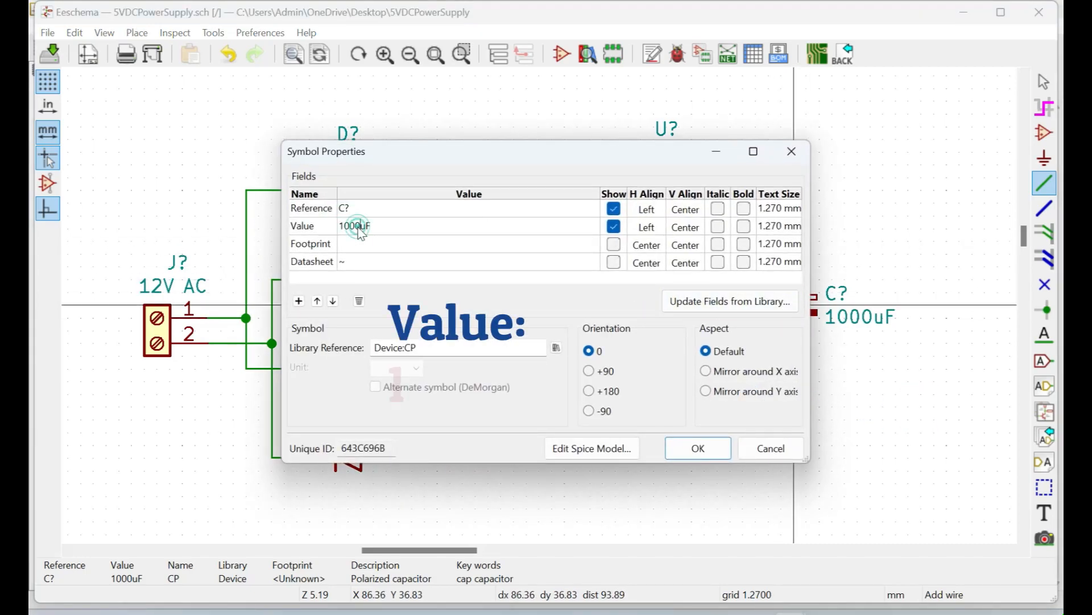
click(359, 230)
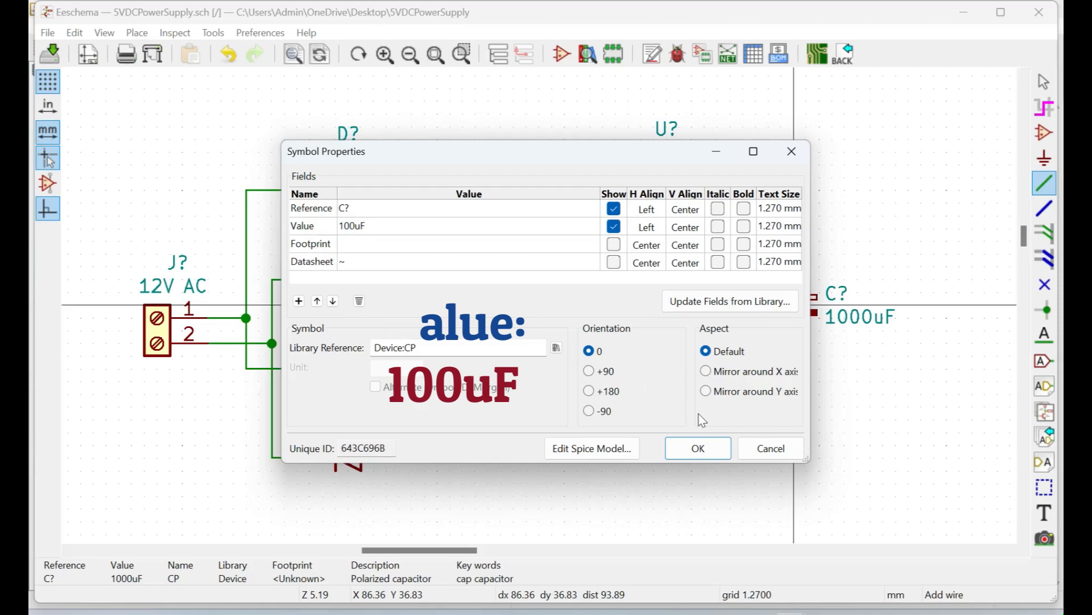
click(699, 447)
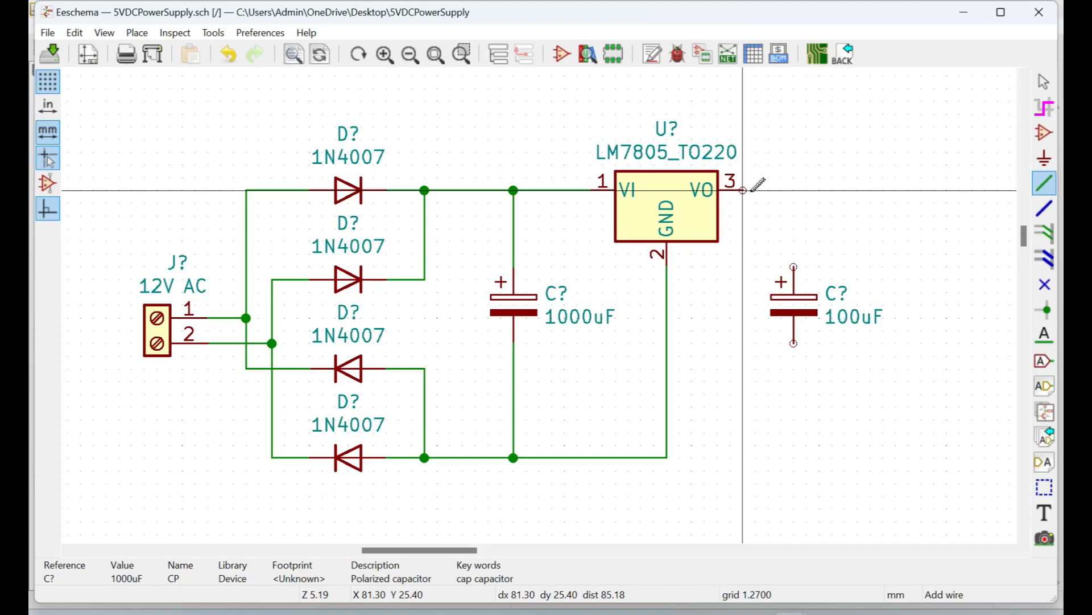
- Wire the regulator's VO pin to the 100uF capacitor's positive pin, and its negative pin to the regulator's ground wire
key(w)
click(794, 190)
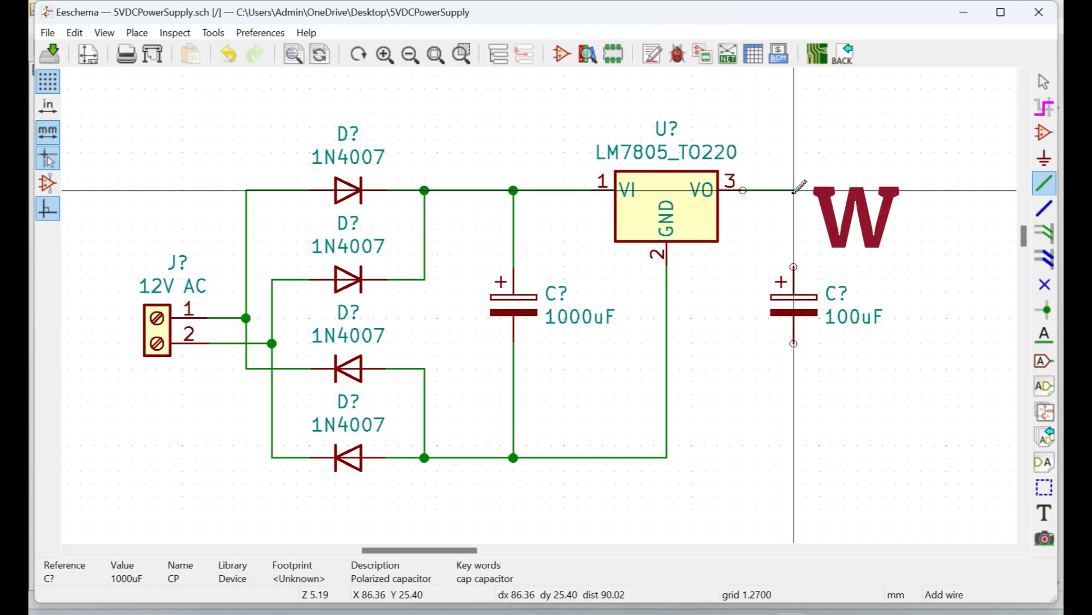
click(794, 267)
click(794, 343)
click(794, 457)
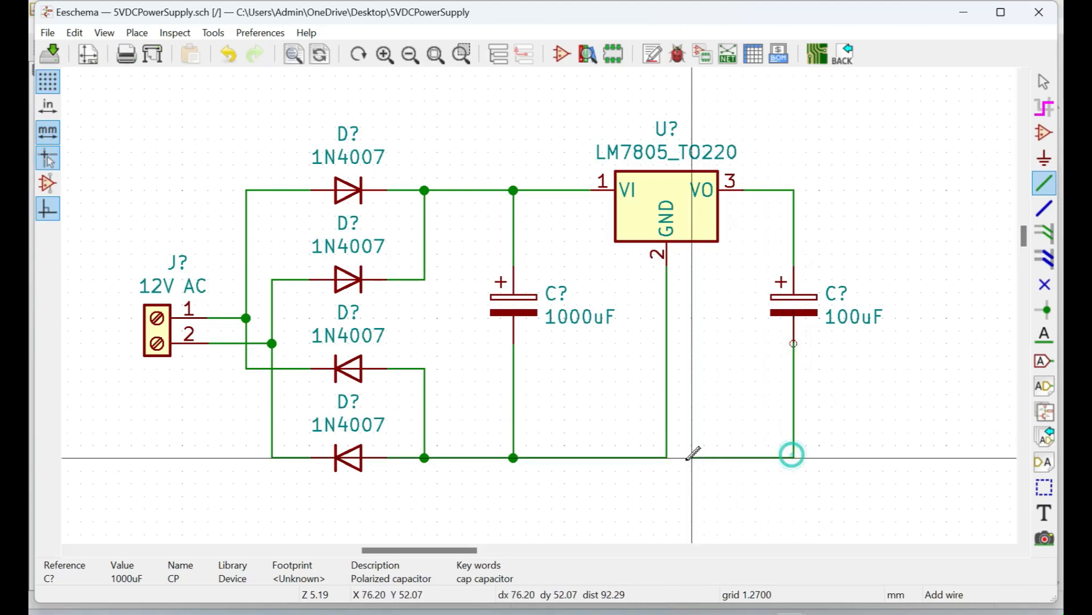
click(667, 457)
scroll(541, 295, down, 4)
scroll(546, 298, up, 6)
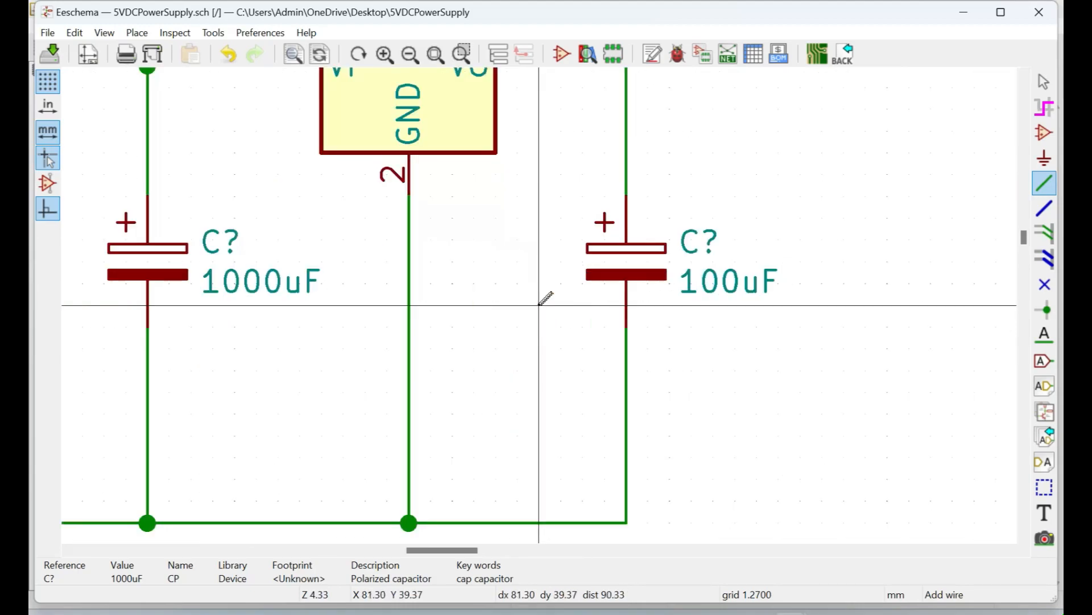
scroll(545, 299, down, 6)
scroll(543, 299, up, 1)
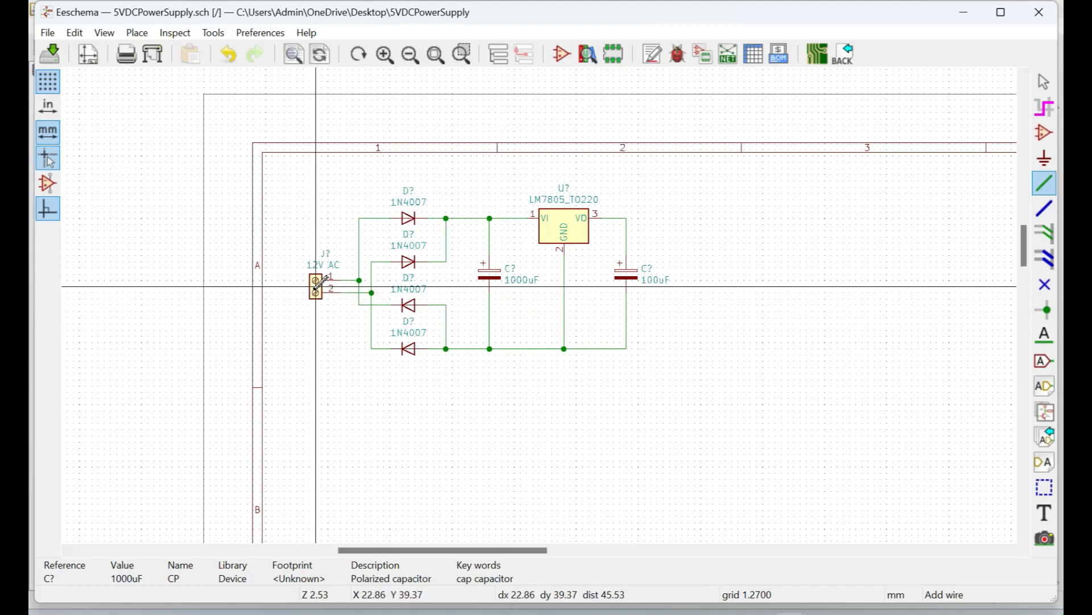
- Duplicate the 12V AC screw terminal, mirror it so its pins face the circuit, and place it beside the 100uF capacitor
key(c)
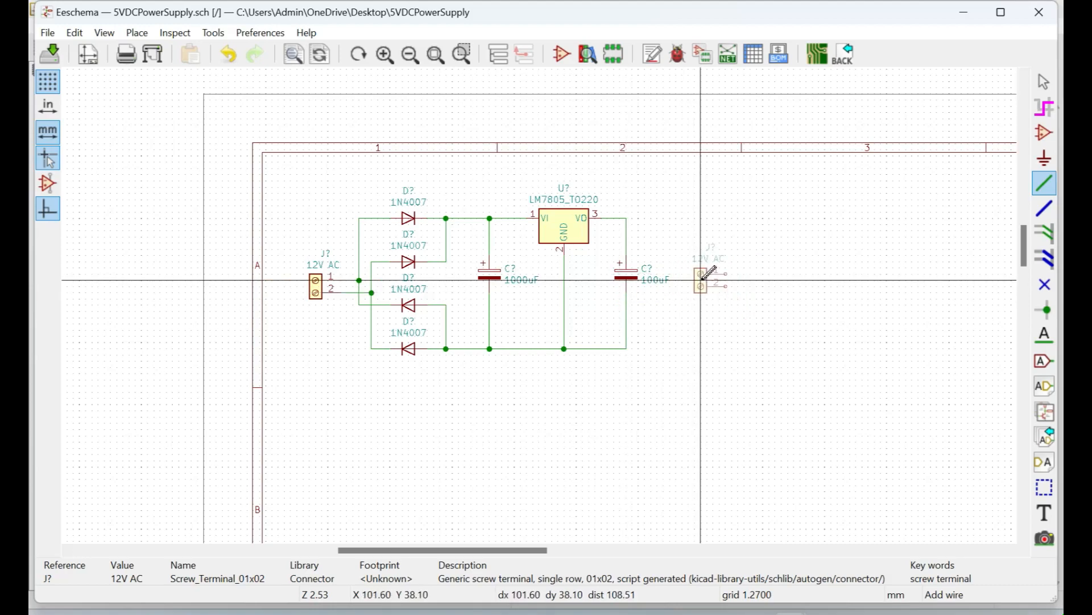
scroll(702, 265, up, 1)
key(y)
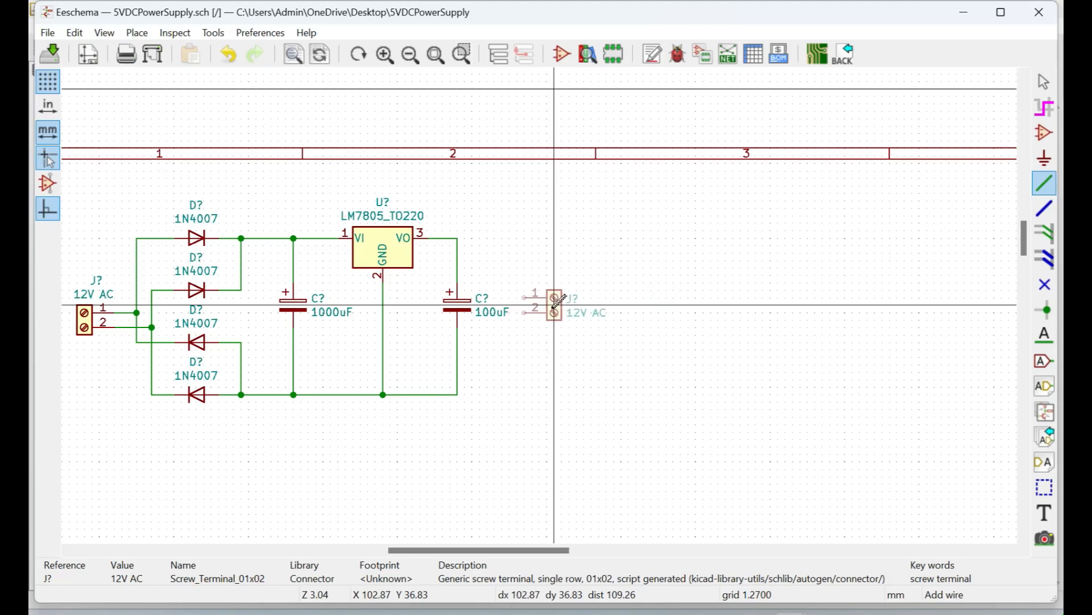
click(554, 306)
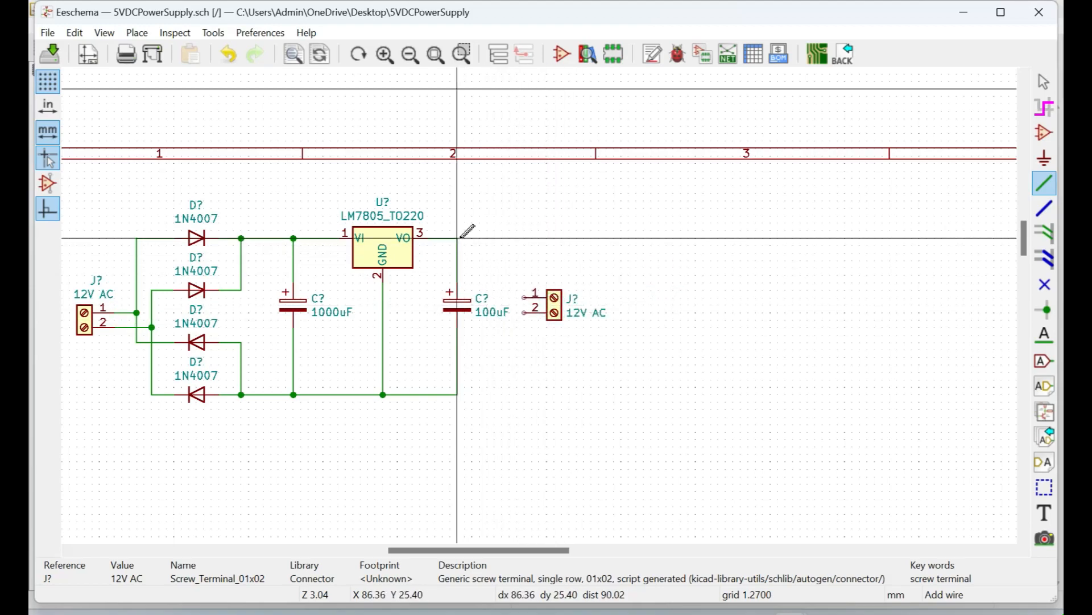
- Wire the output terminal's pin 1 to the regulator's VO wire and its pin 2 to the ground wire
key(w)
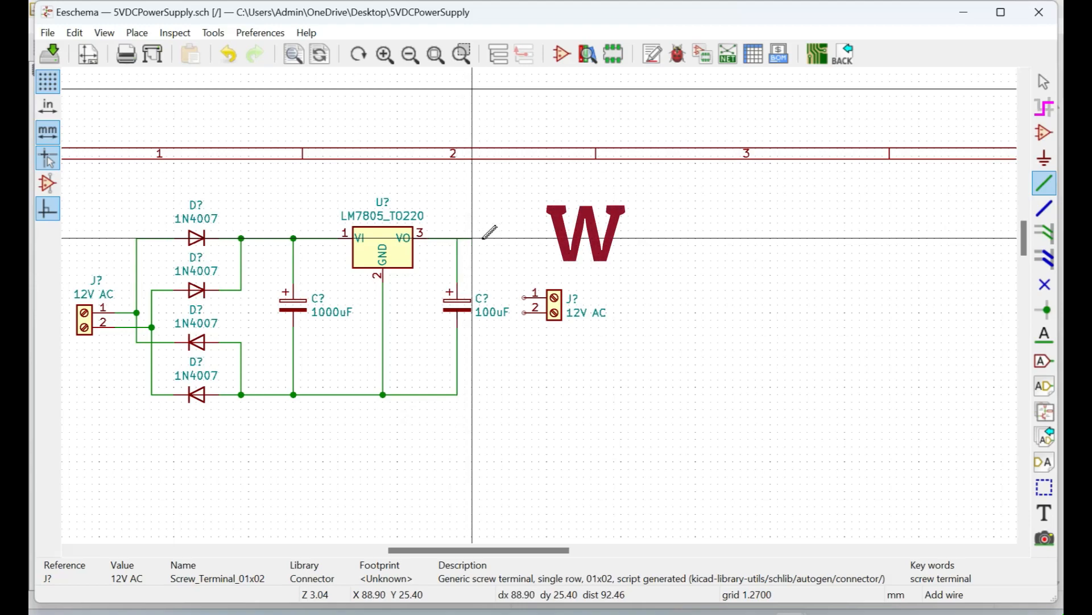
click(525, 297)
click(524, 312)
click(510, 313)
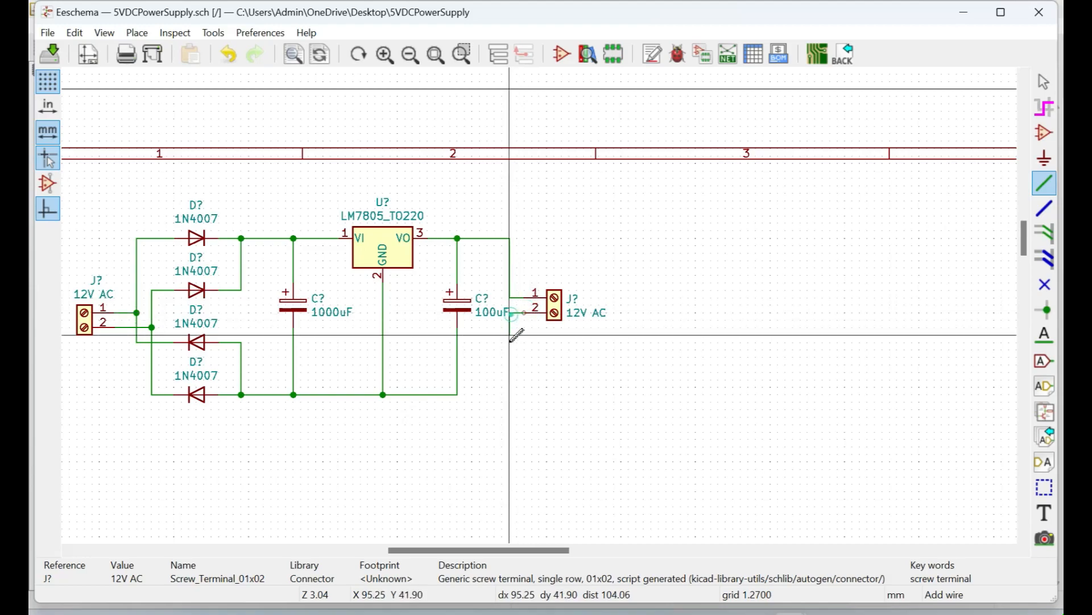
click(509, 395)
click(458, 394)
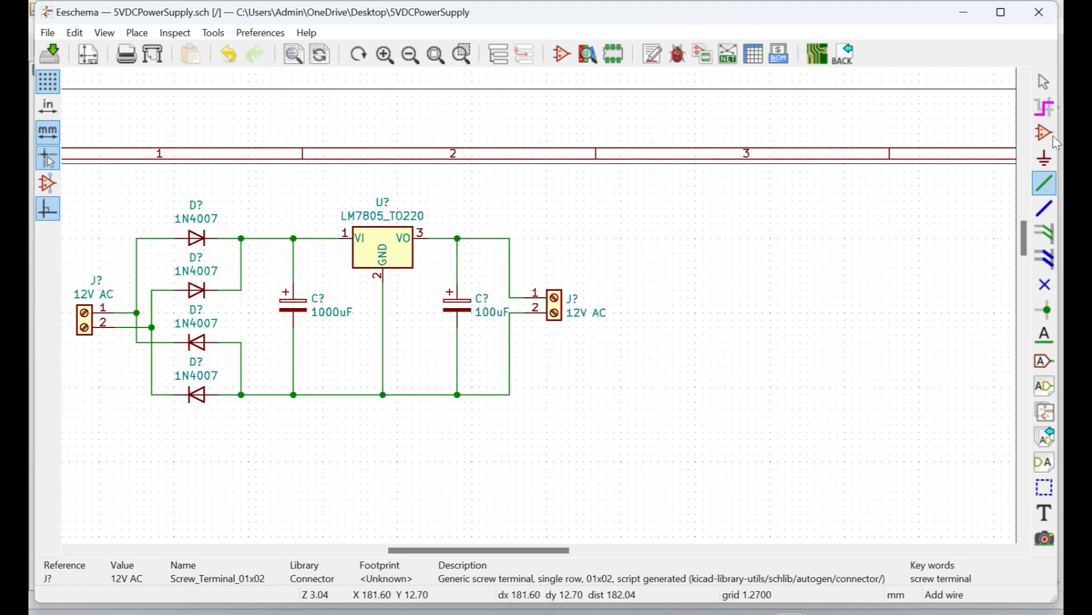
- Start placing a power port and filter the power symbols for gnd
click(1044, 162)
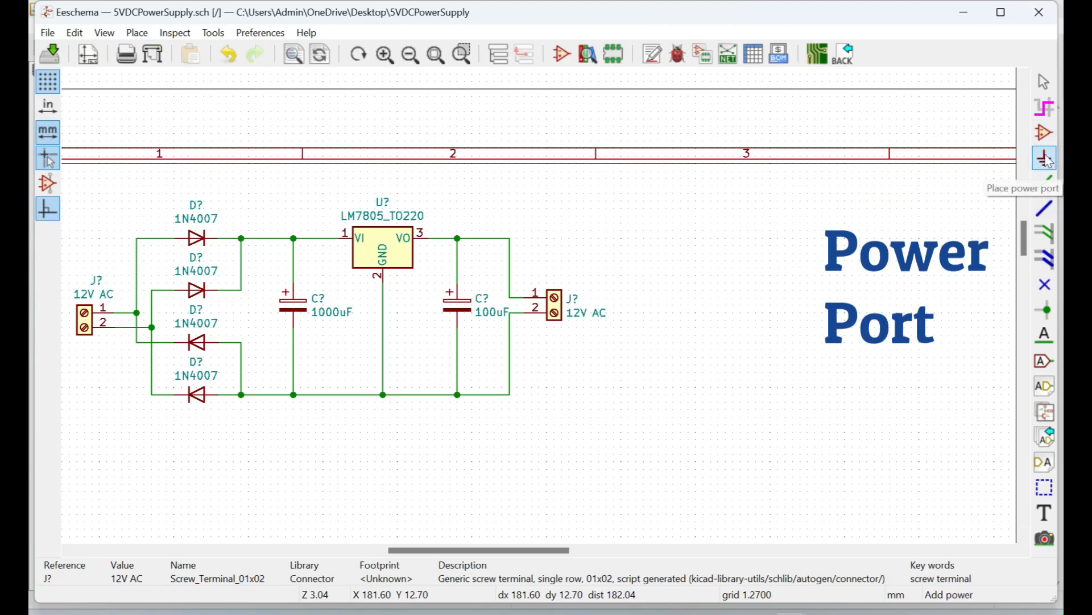
click(599, 224)
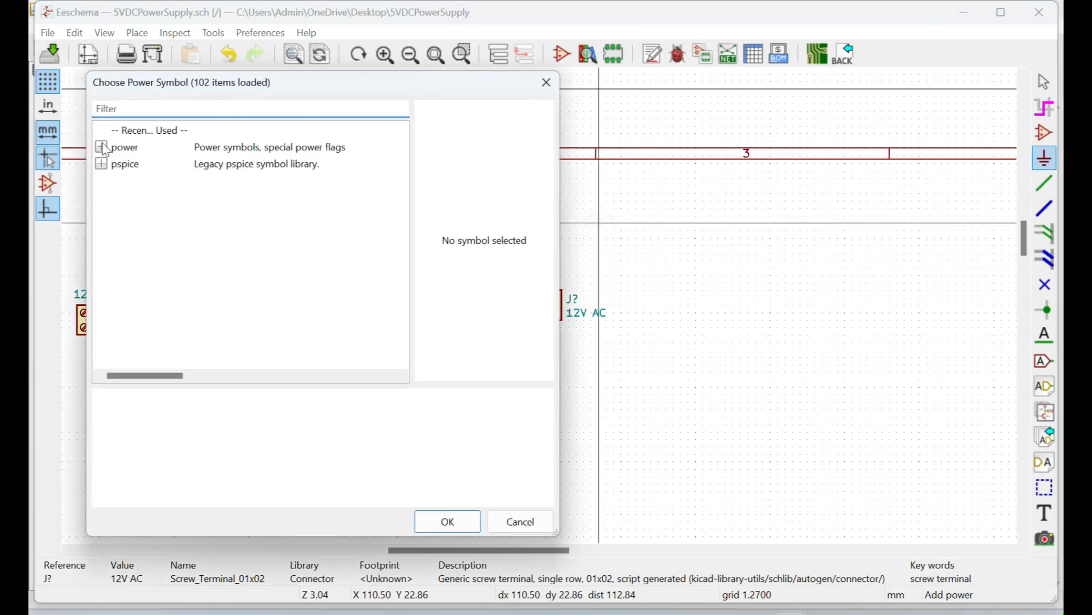
text(gnd)
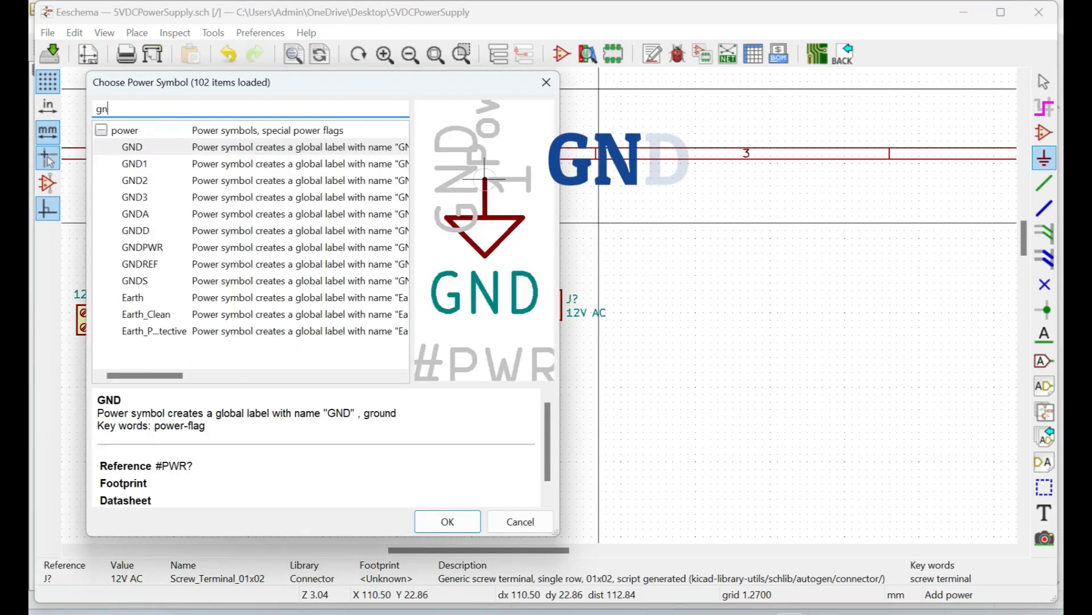
click(142, 148)
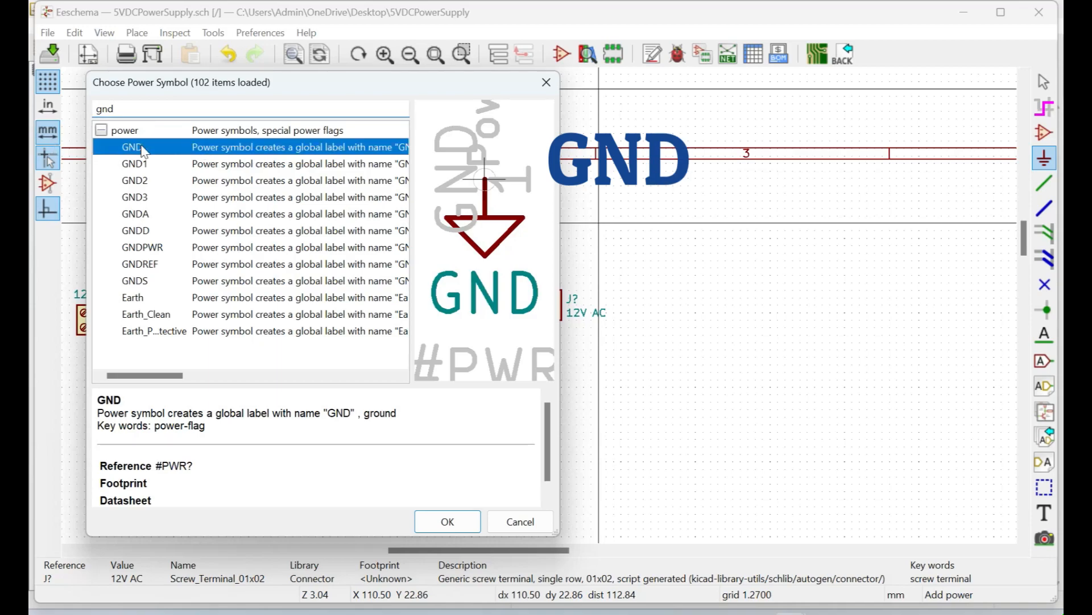
- Compare the previews of the ground symbol variants from GND1 through Earth_Clean
click(139, 165)
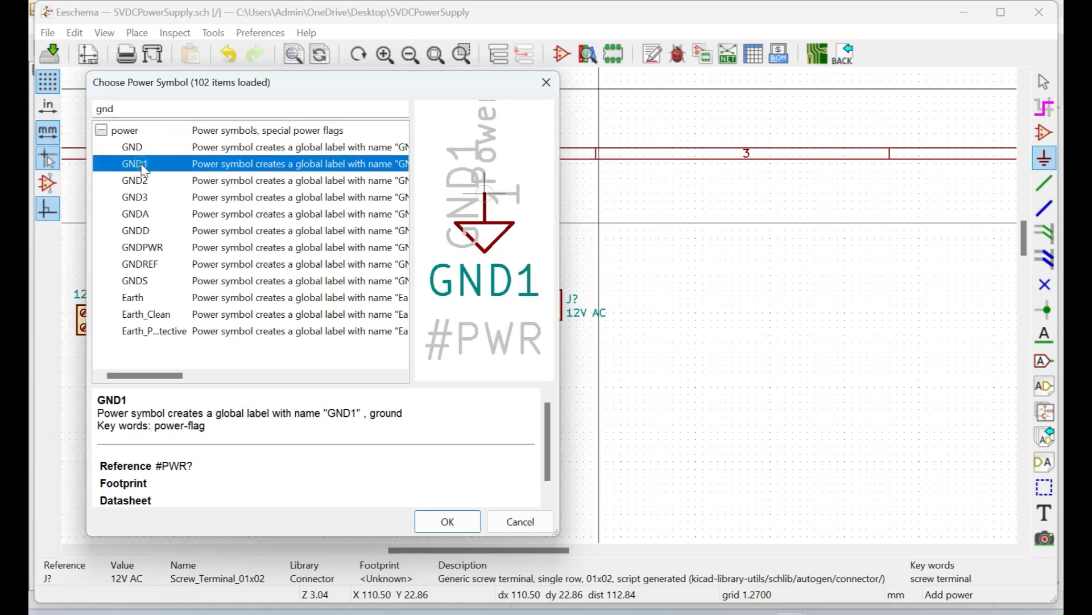
click(140, 180)
click(140, 198)
click(141, 214)
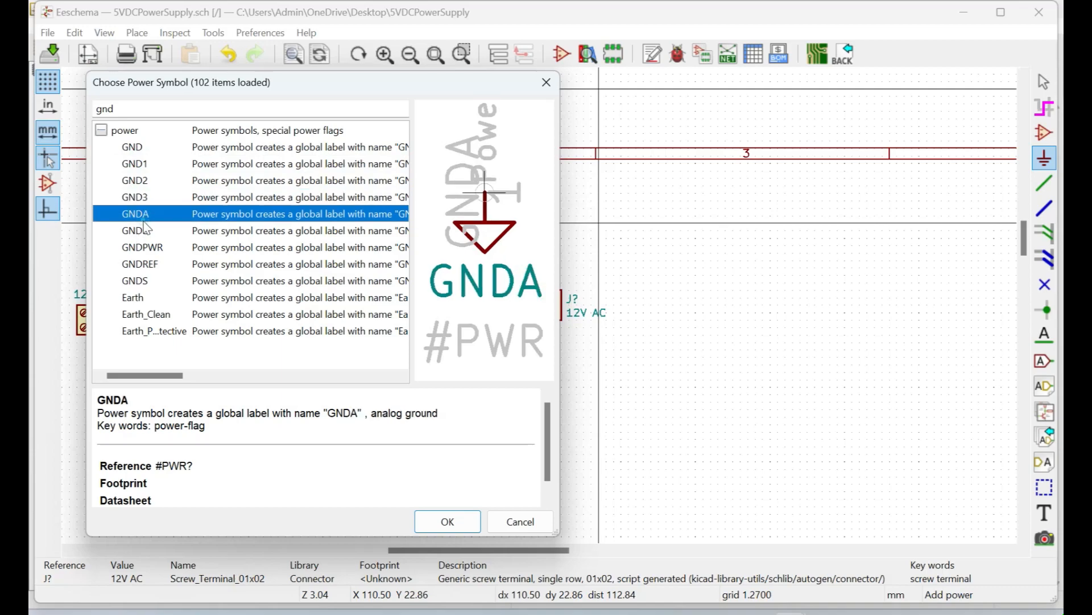
click(141, 230)
click(142, 247)
click(148, 264)
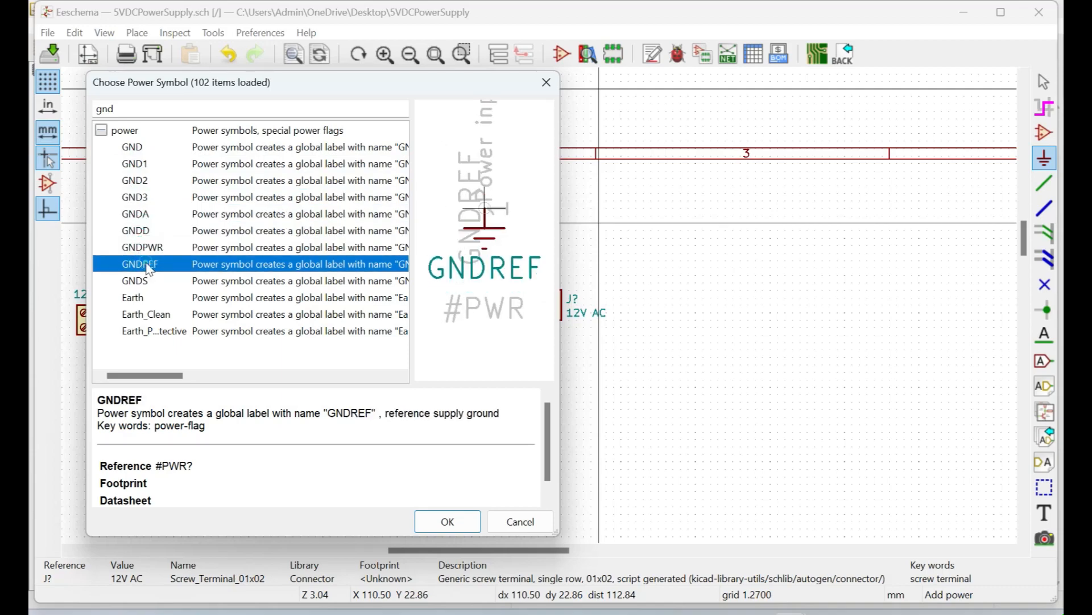
click(143, 283)
click(144, 299)
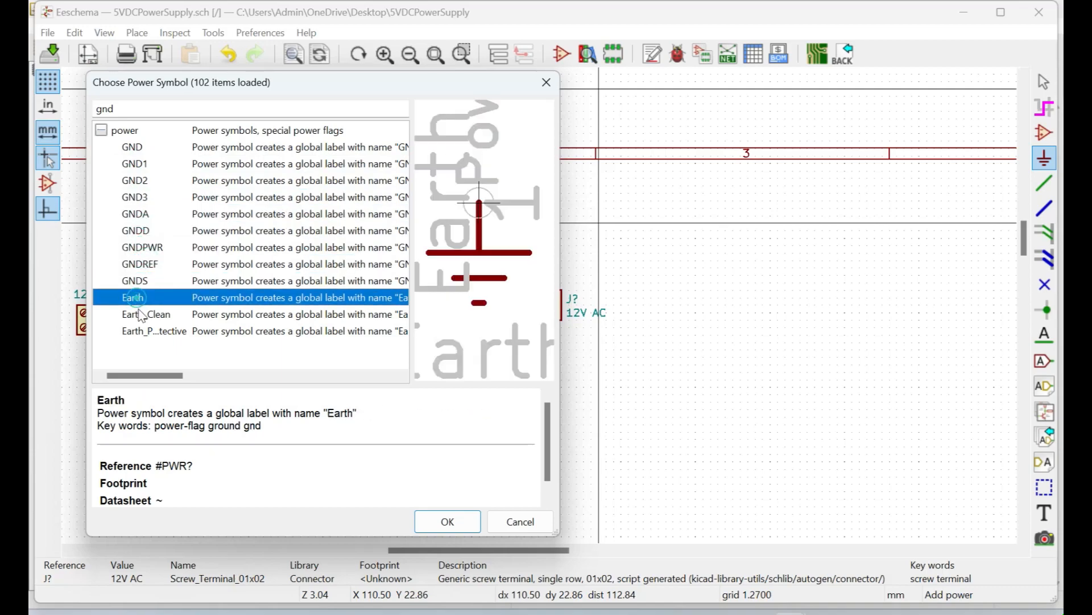
click(141, 315)
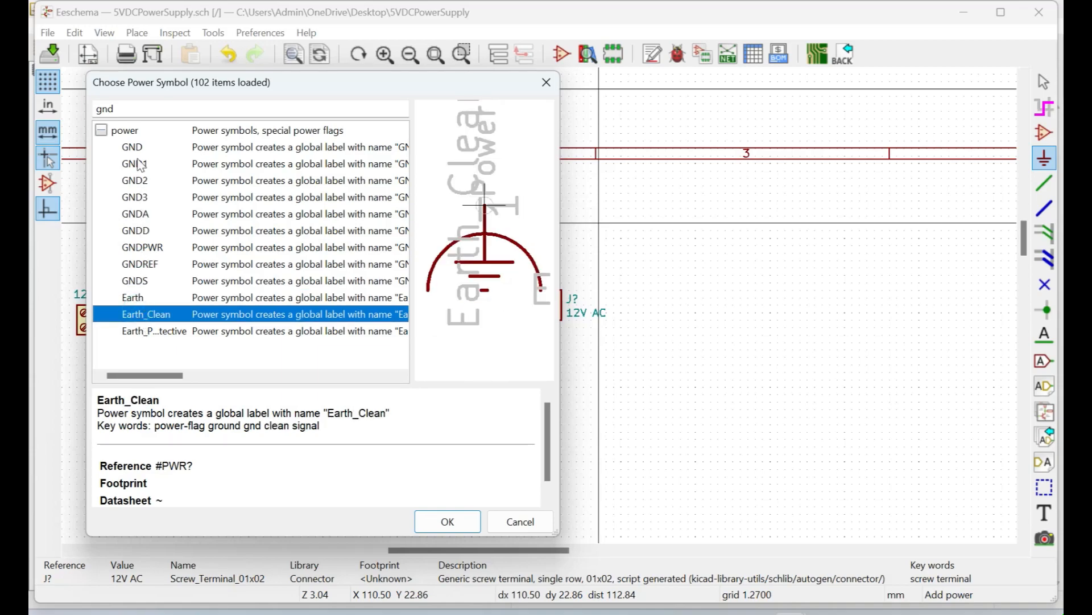
- Place a GND power symbol below the regulator's ground junction and wire it to that junction
click(134, 147)
double_click(133, 147)
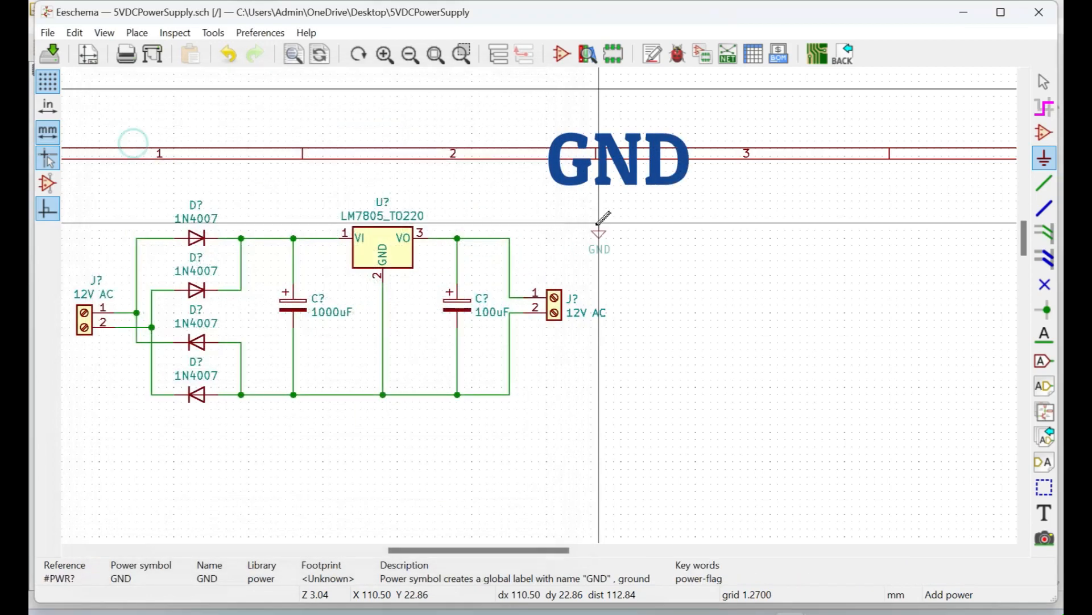
scroll(390, 423, up, 3)
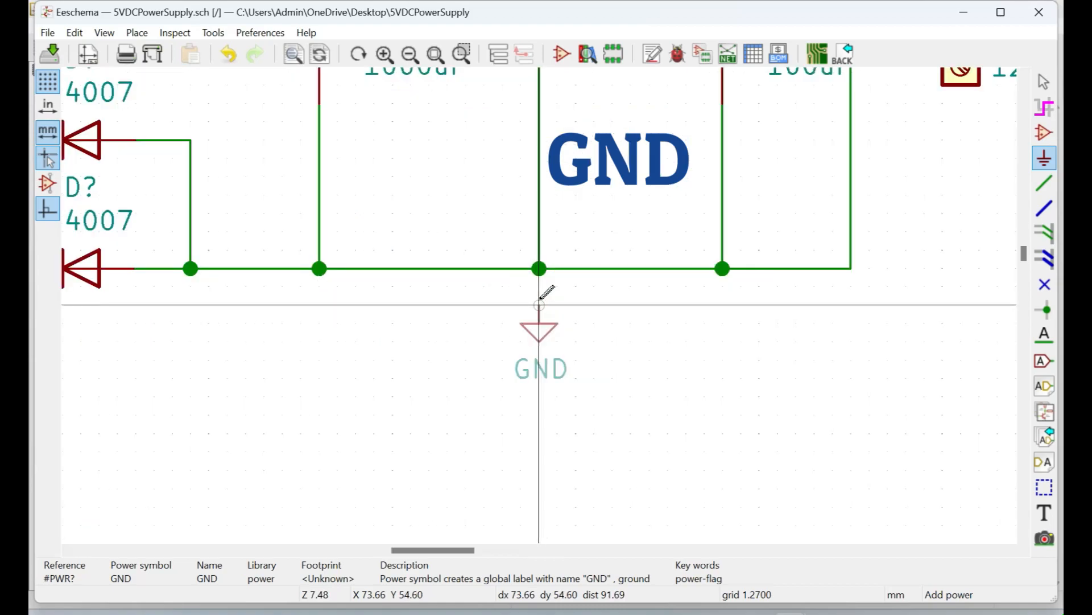
click(539, 304)
key(w)
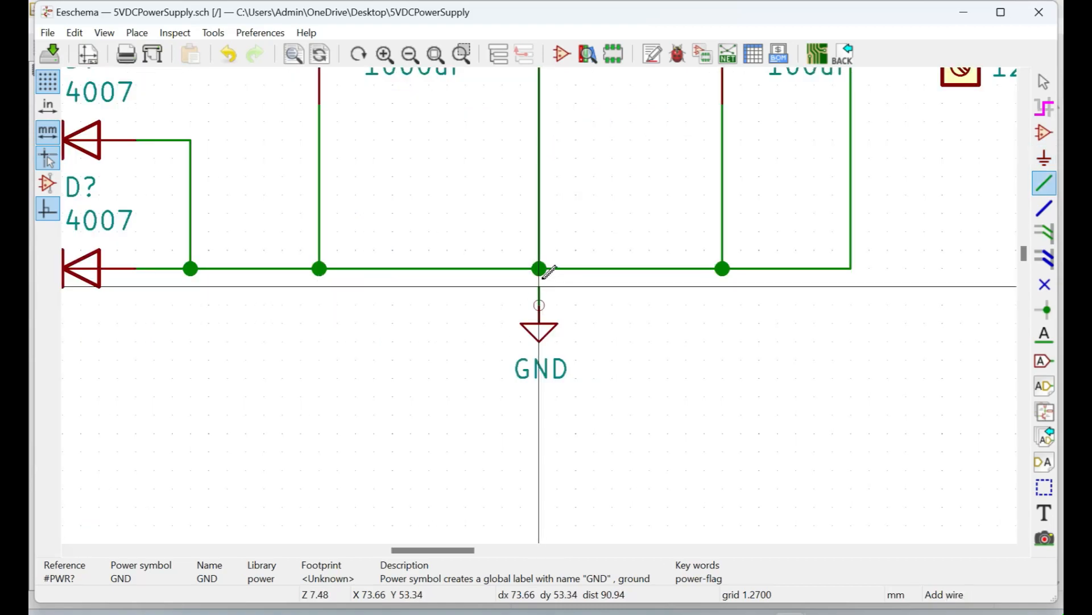
click(539, 268)
- Set the output screw terminal's value to 5V DC
scroll(508, 244, down, 5)
scroll(546, 296, up, 4)
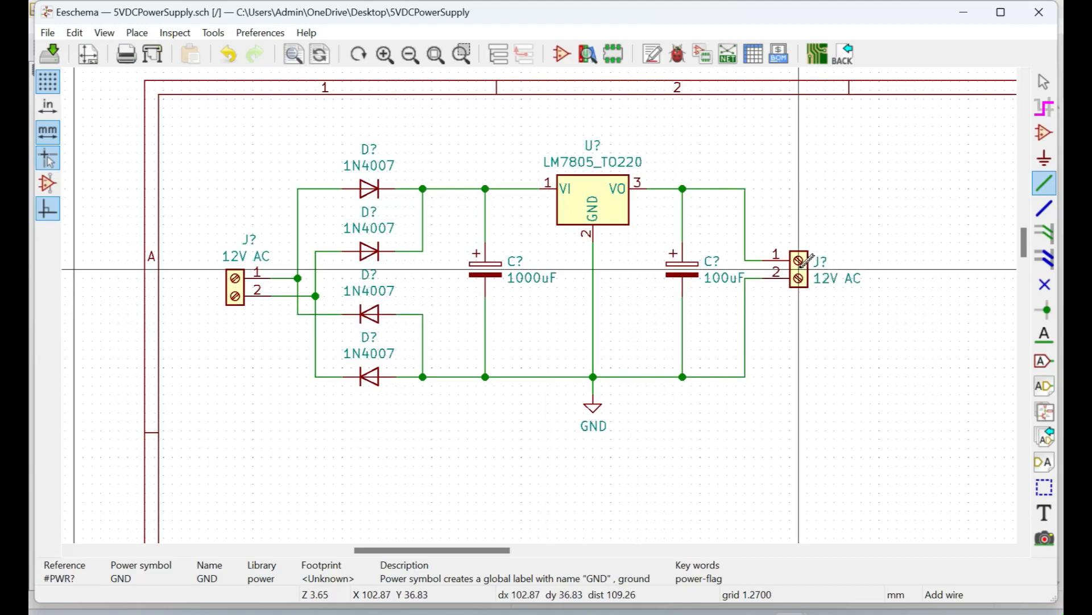
key(e)
click(476, 227)
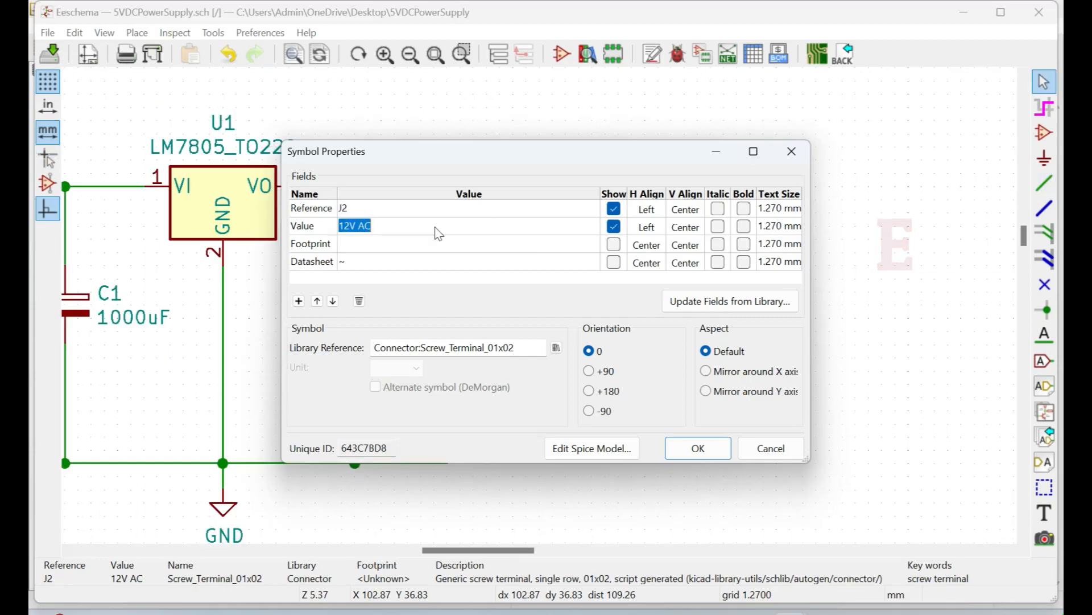
text(5)
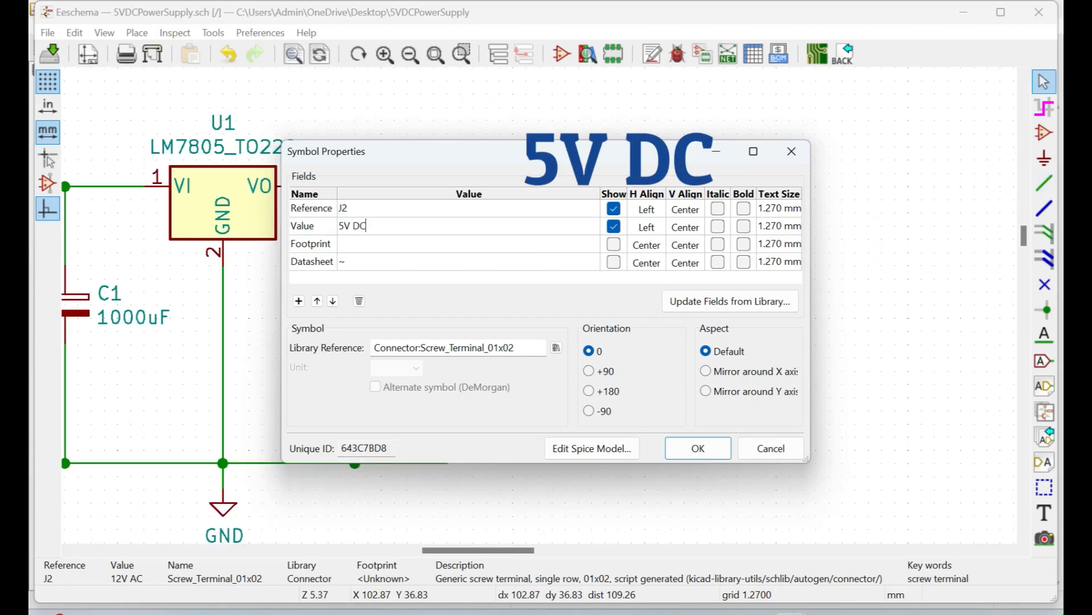
click(689, 455)
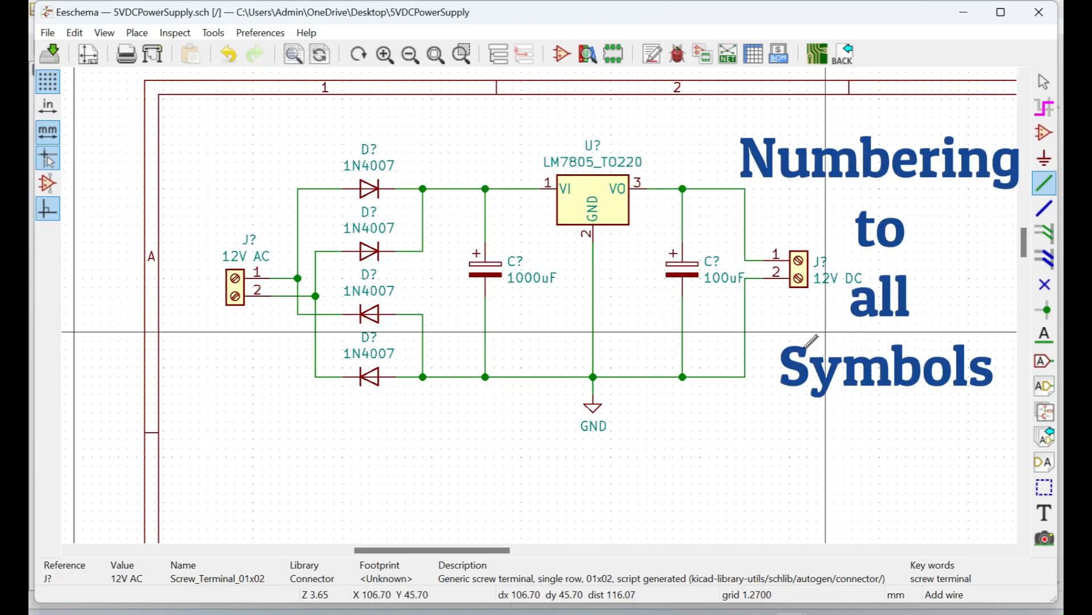
- Examine the reference designators of the 12V AC terminal, the diodes and the remaining symbols
scroll(249, 246, up, 5)
scroll(539, 305, up, 8)
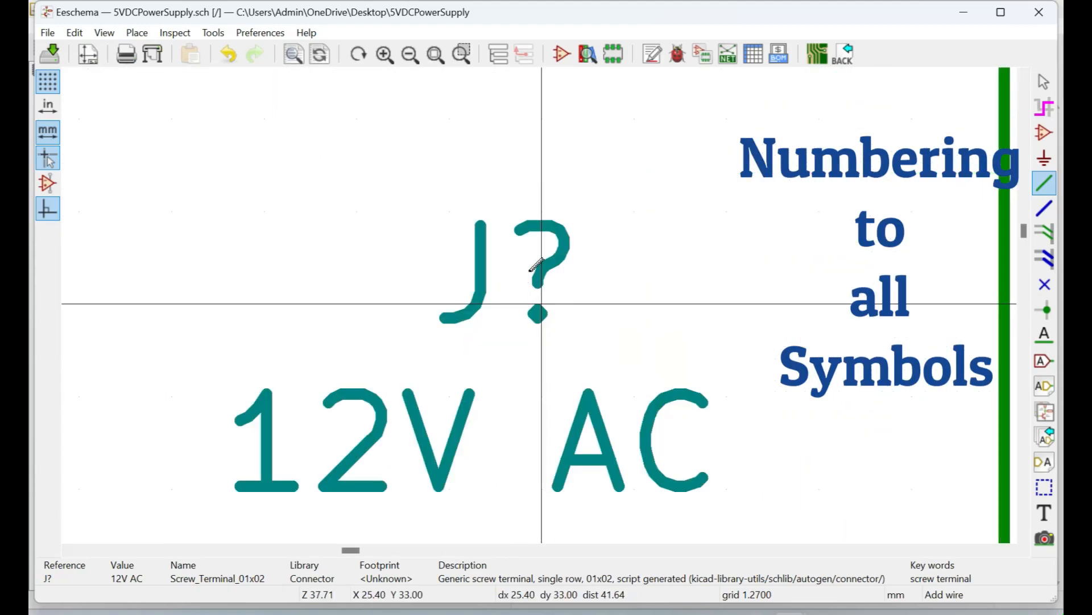
scroll(542, 304, down, 3)
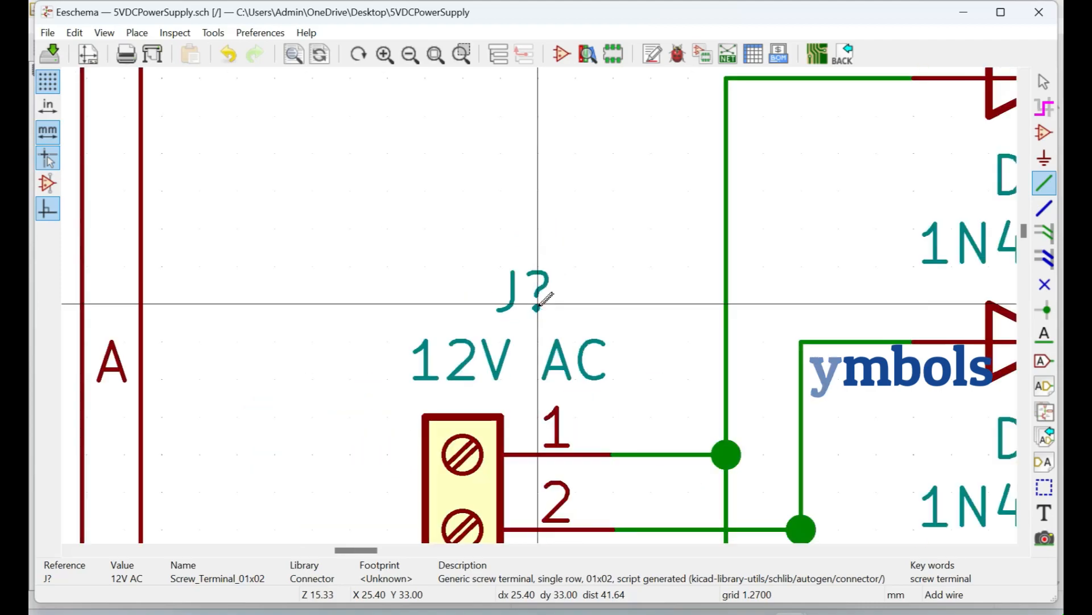
scroll(539, 304, down, 1)
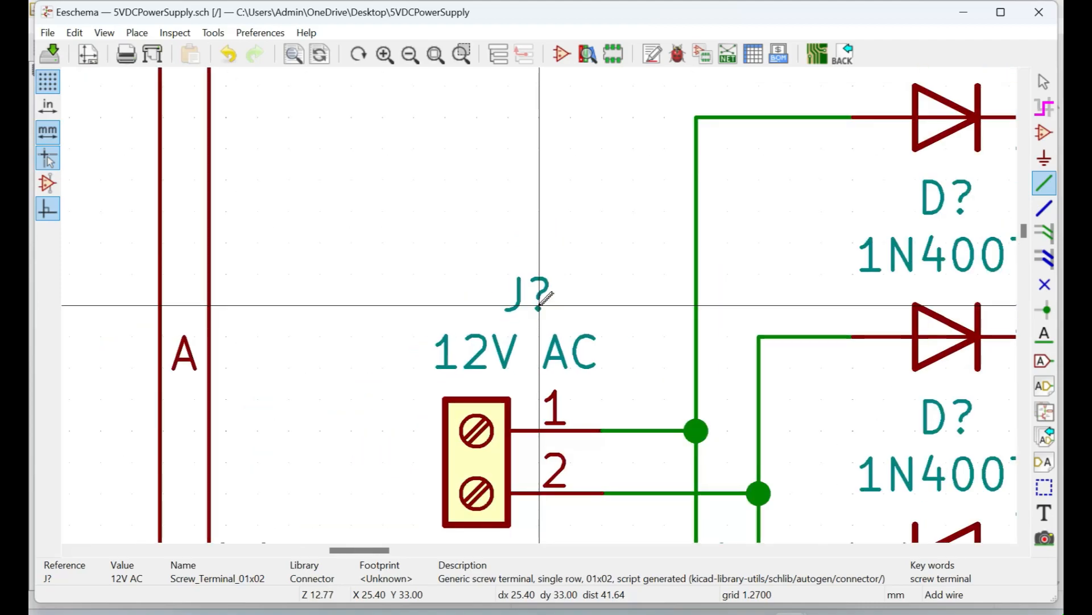
scroll(539, 304, down, 5)
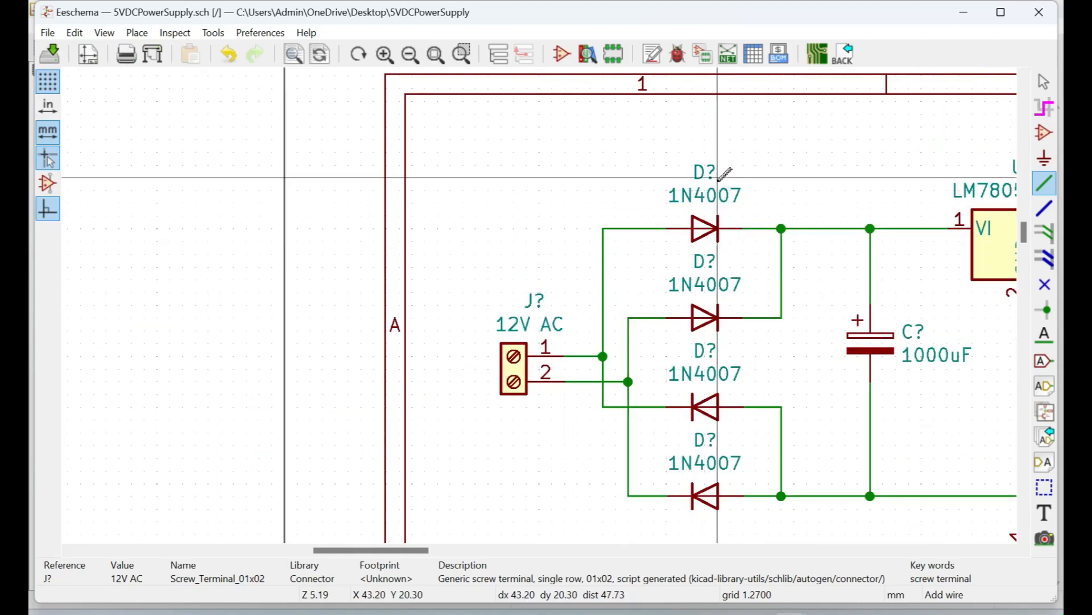
scroll(720, 177, up, 9)
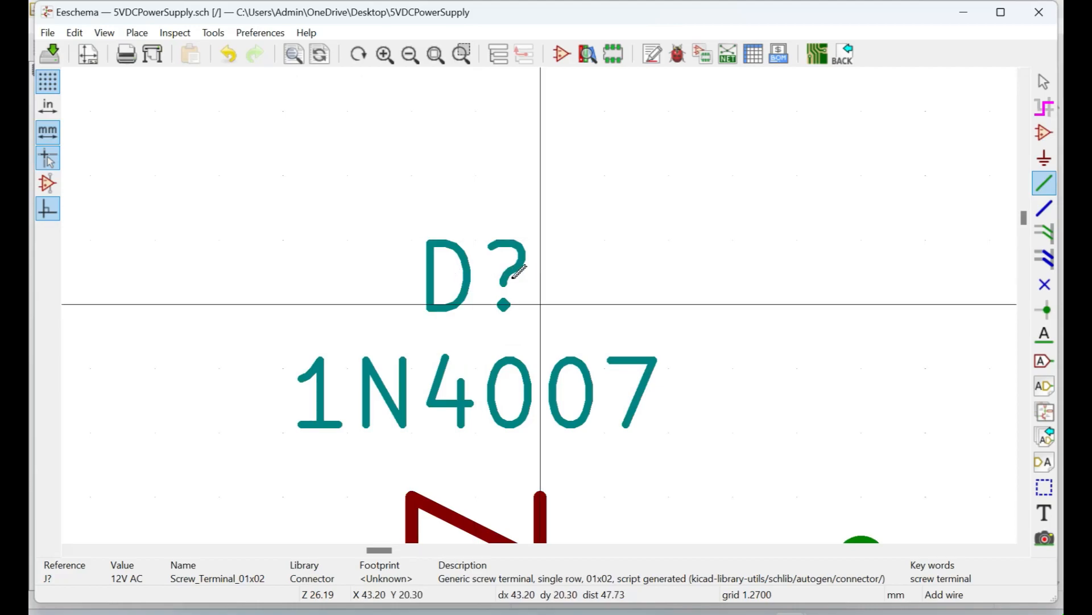
scroll(513, 276, down, 12)
scroll(563, 285, up, 9)
scroll(565, 279, down, 5)
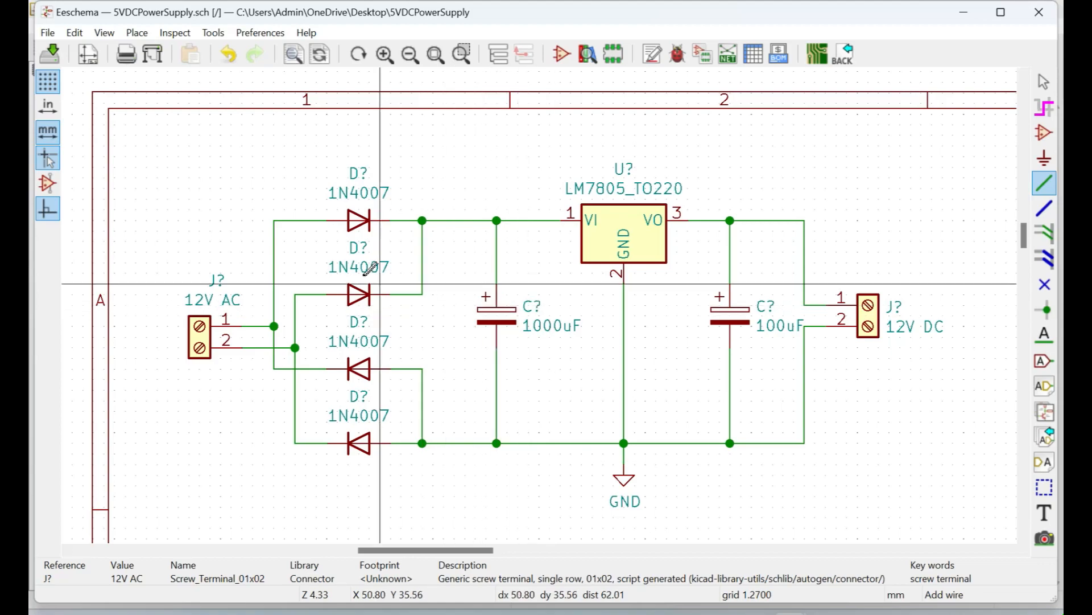
- Annotate the entire schematic, sorting by X position, keeping existing annotations and using the first free number after 0
click(215, 33)
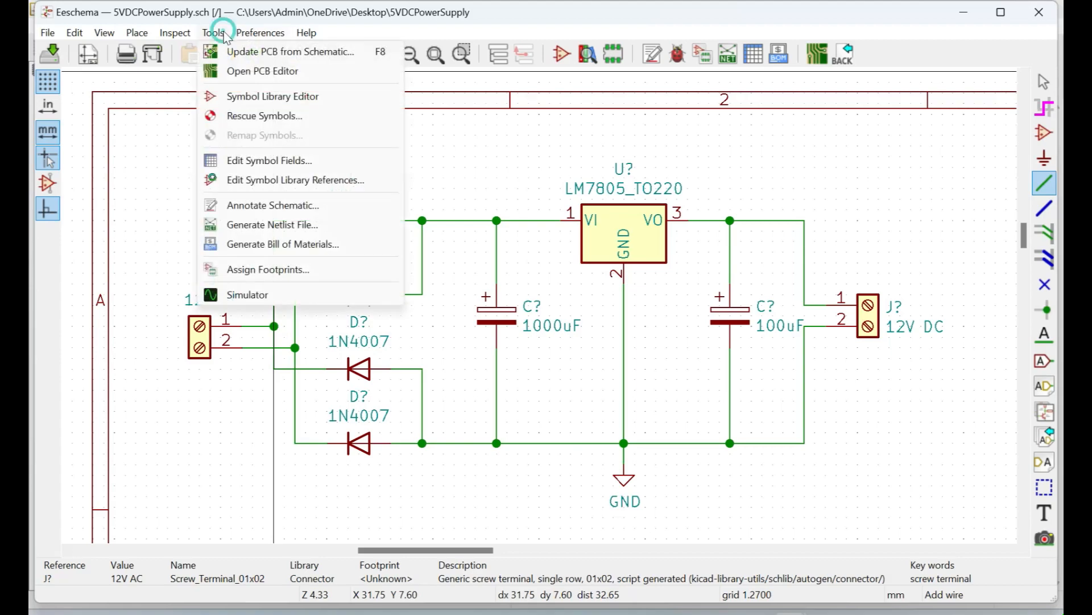
click(275, 207)
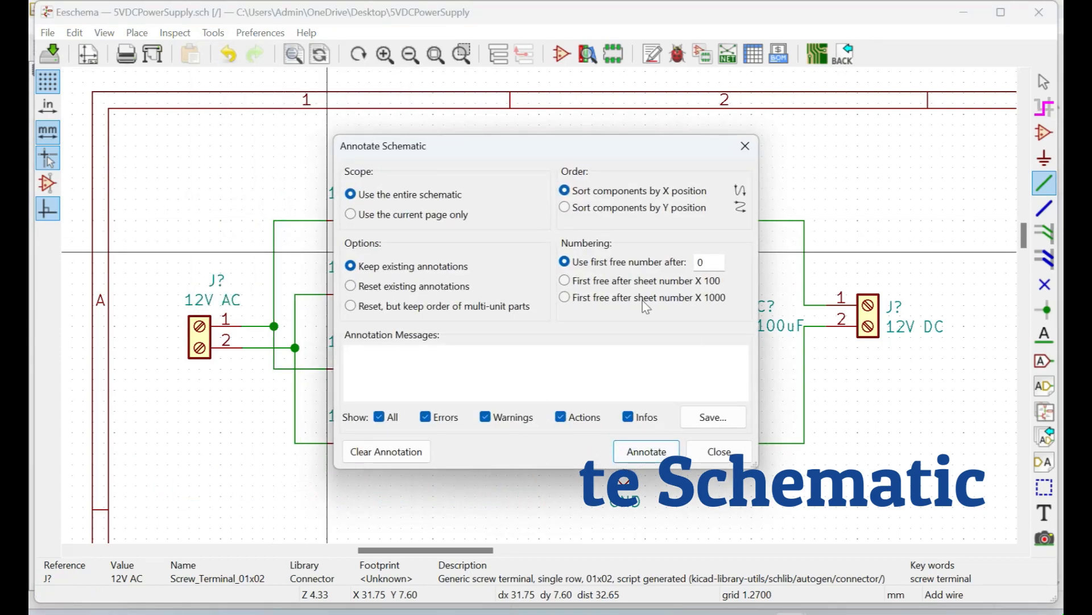
click(652, 458)
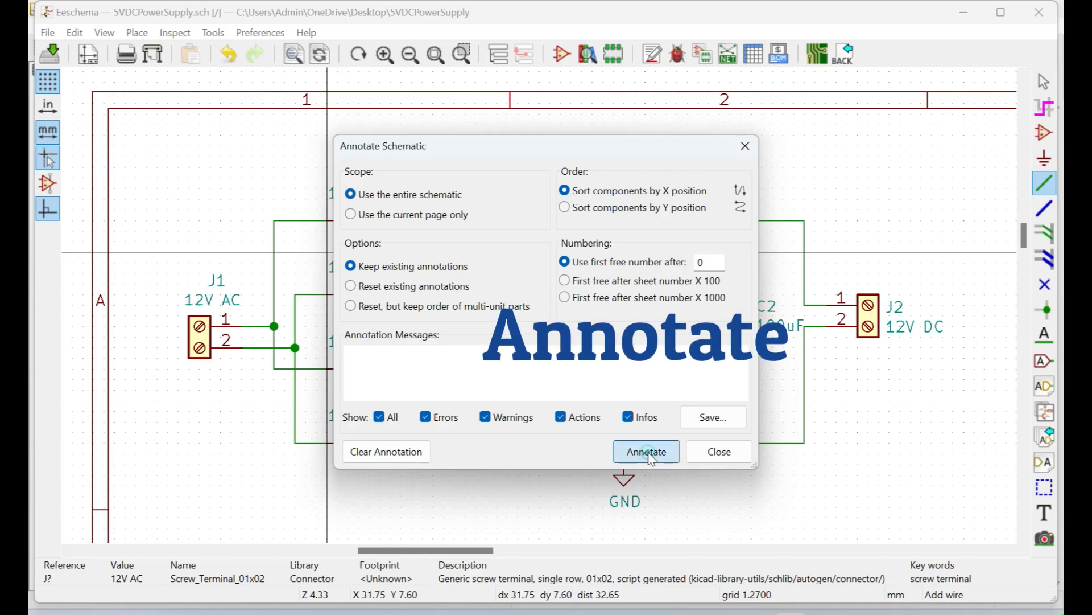
click(718, 452)
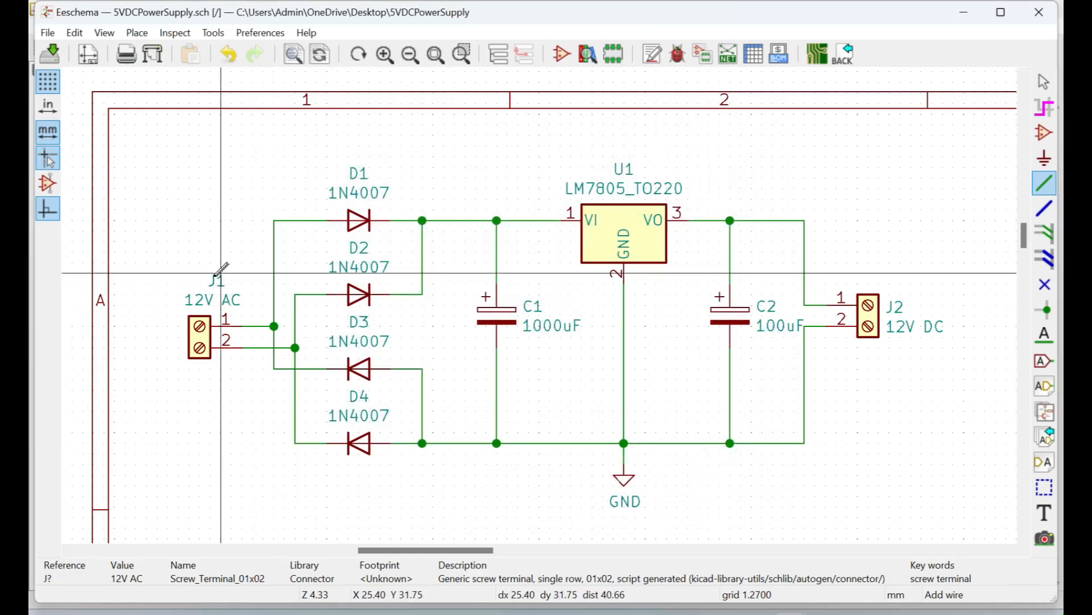
- Review the annotated references of the terminals, diodes, capacitors and regulator
scroll(223, 282, up, 3)
scroll(544, 297, down, 3)
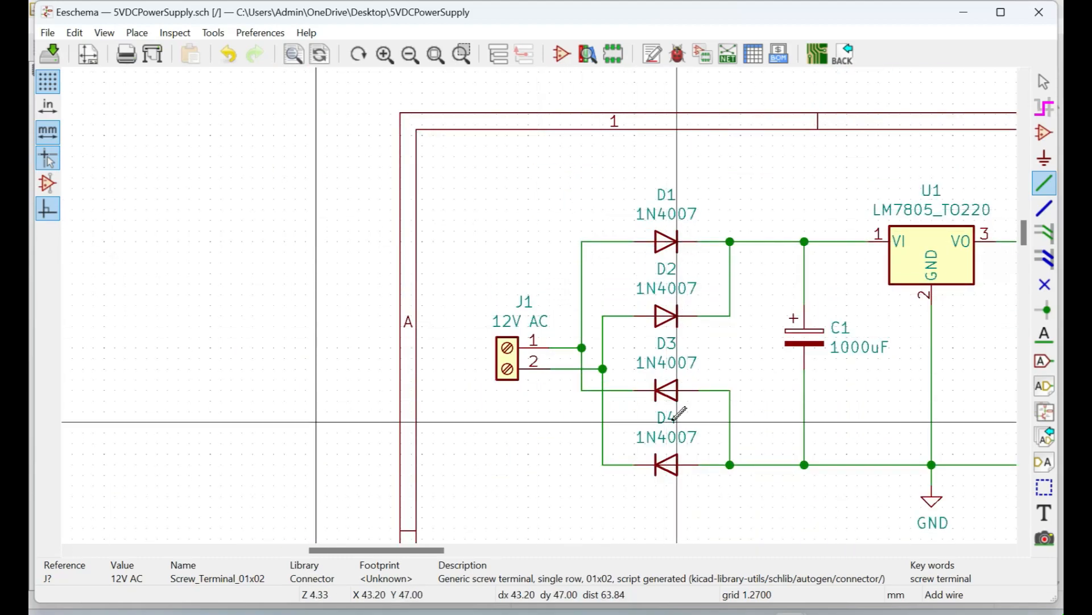
scroll(856, 328, down, 2)
scroll(692, 312, up, 2)
scroll(250, 310, down, 5)
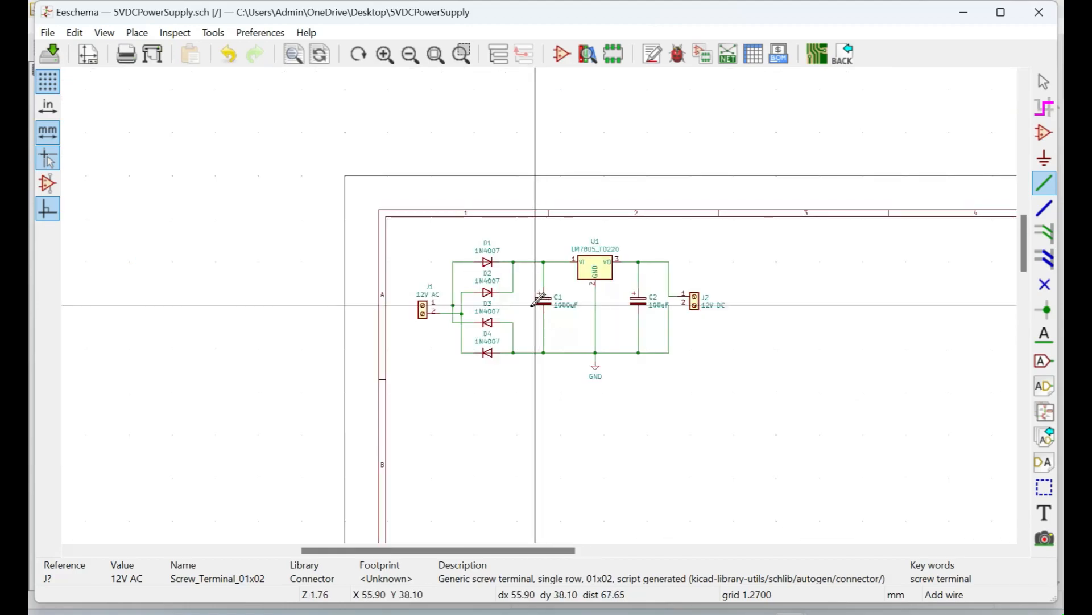
- Inspect the Reference field in diode D1's symbol properties, close them, and view the whole circuit
scroll(489, 263, up, 6)
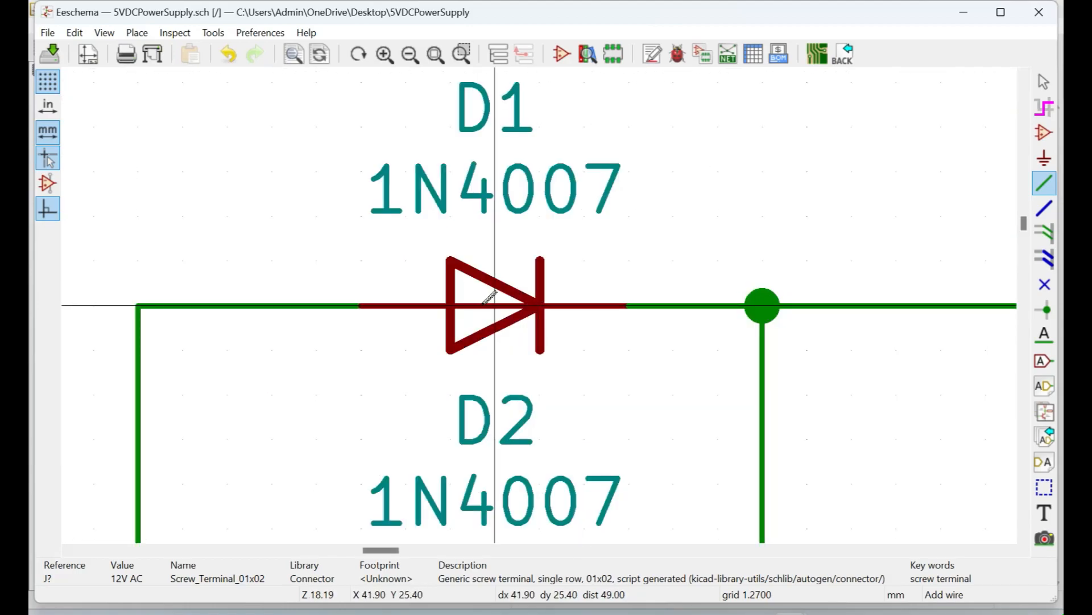
scroll(536, 305, down, 2)
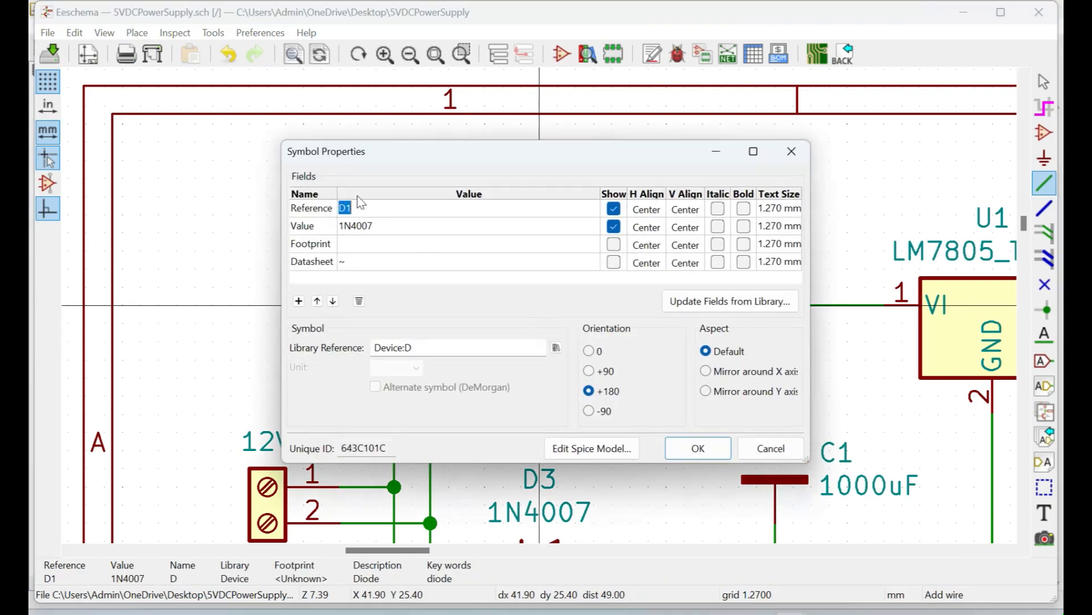
click(376, 207)
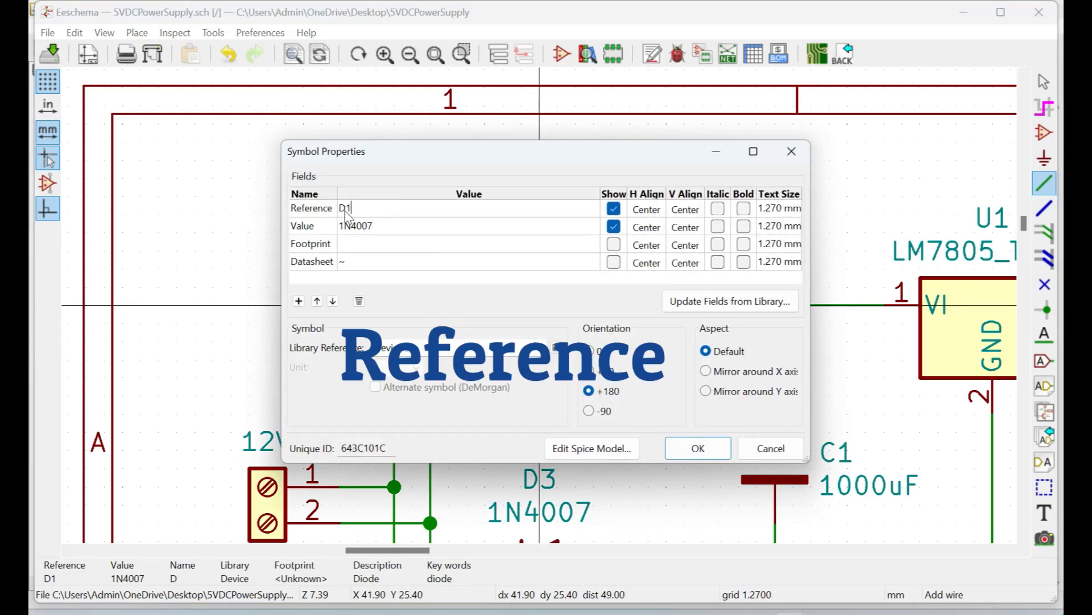
click(698, 449)
scroll(580, 312, down, 5)
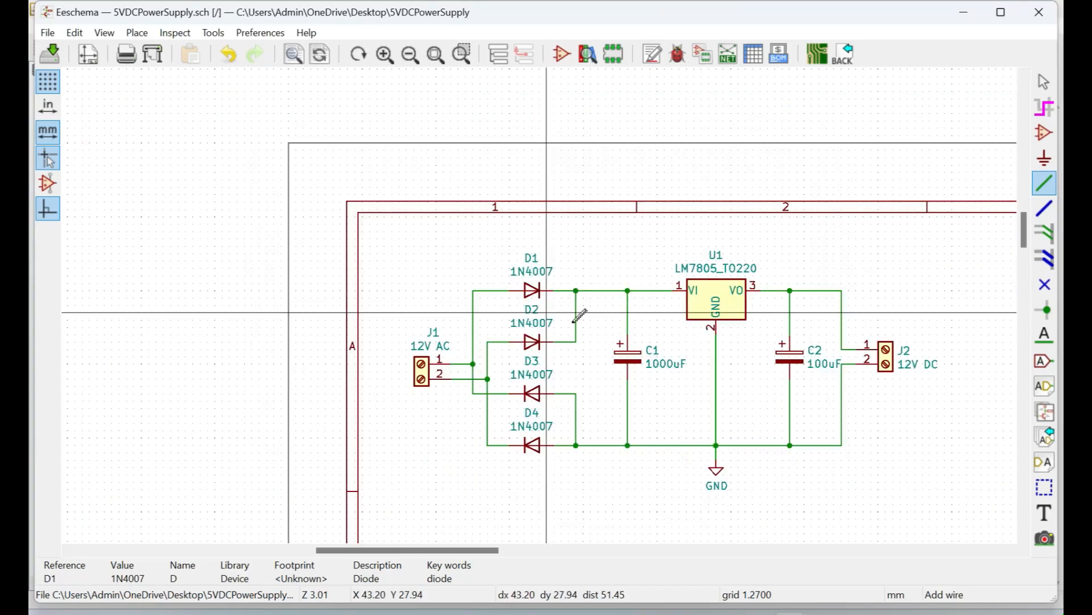
scroll(546, 297, up, 2)
scroll(540, 304, up, 1)
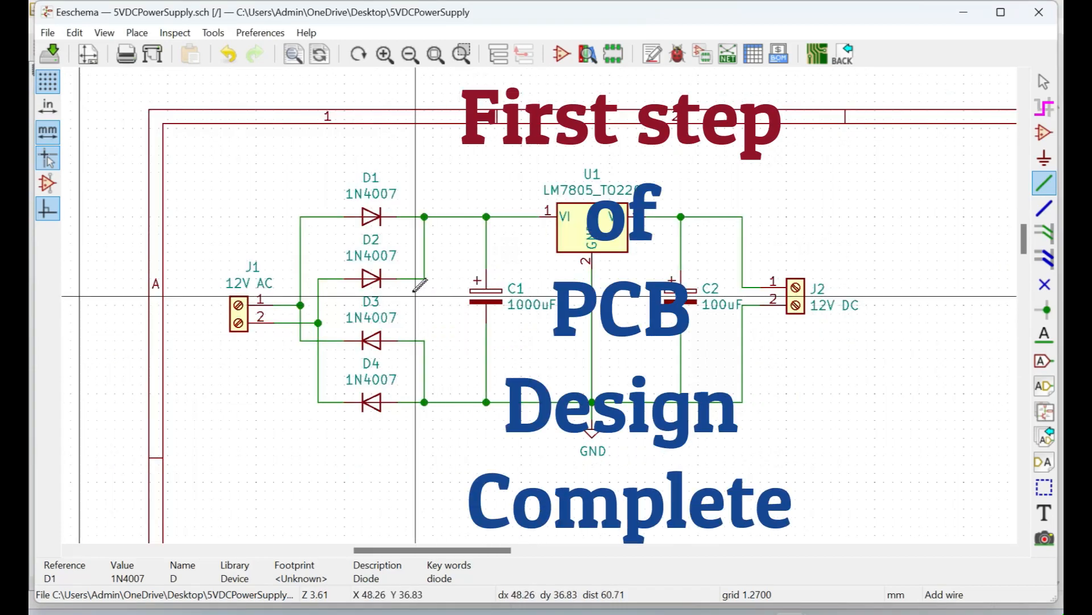